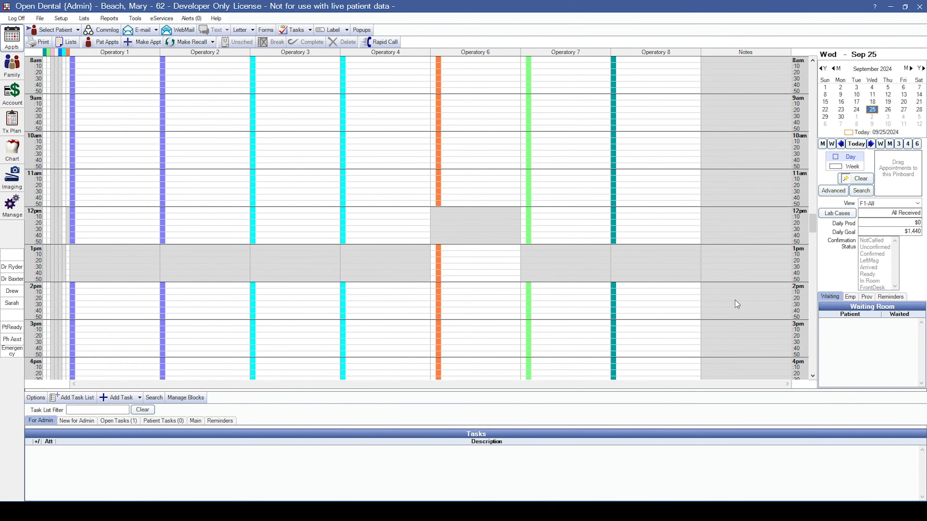
Search the patient list by the new patient's last and first name, finding no existing record.
{"action": "left_click", "coordinate": [44, 33]}
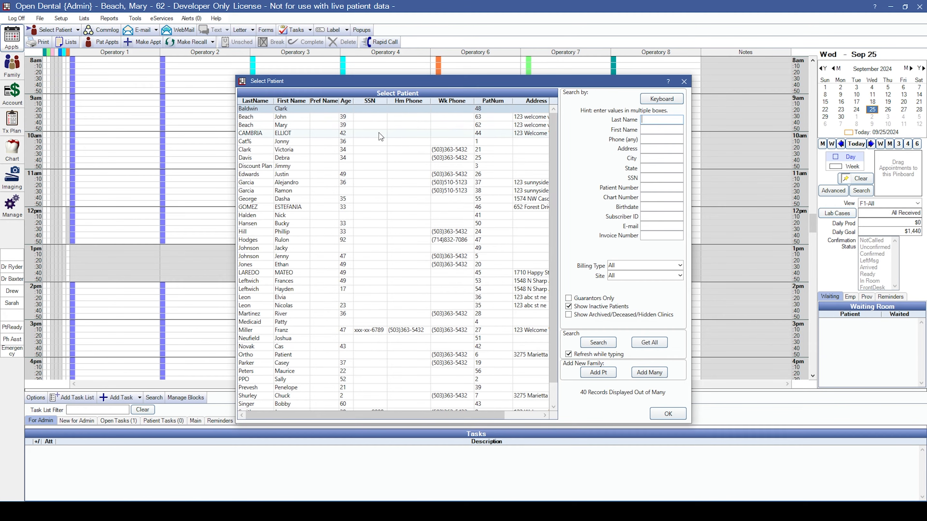
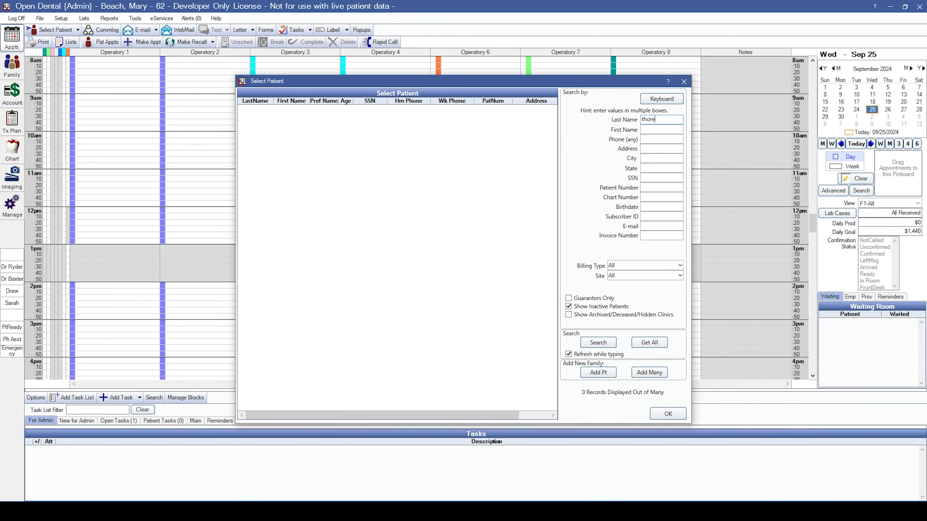
{"action": "key", "text": "Tab"}
{"action": "left_click", "coordinate": [649, 373]}
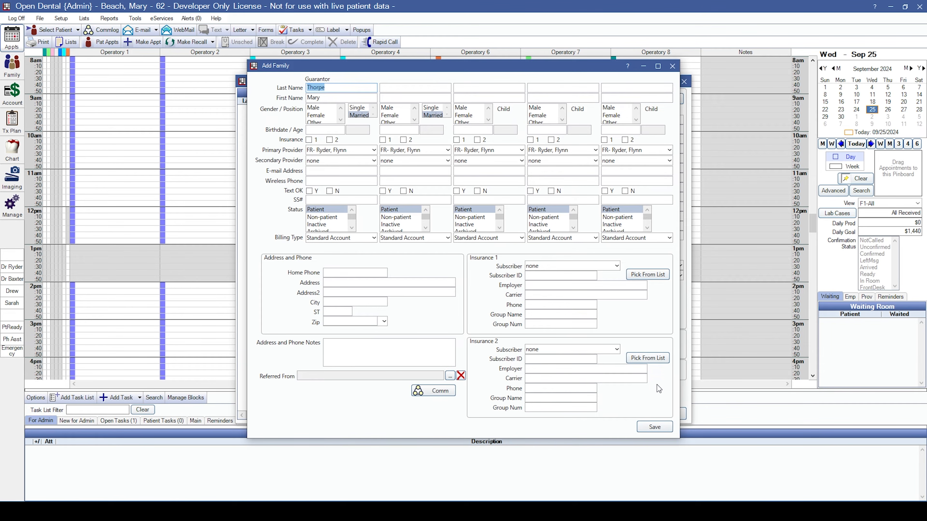
{"action": "left_click", "coordinate": [434, 96]}
{"action": "type", "text": "John"}
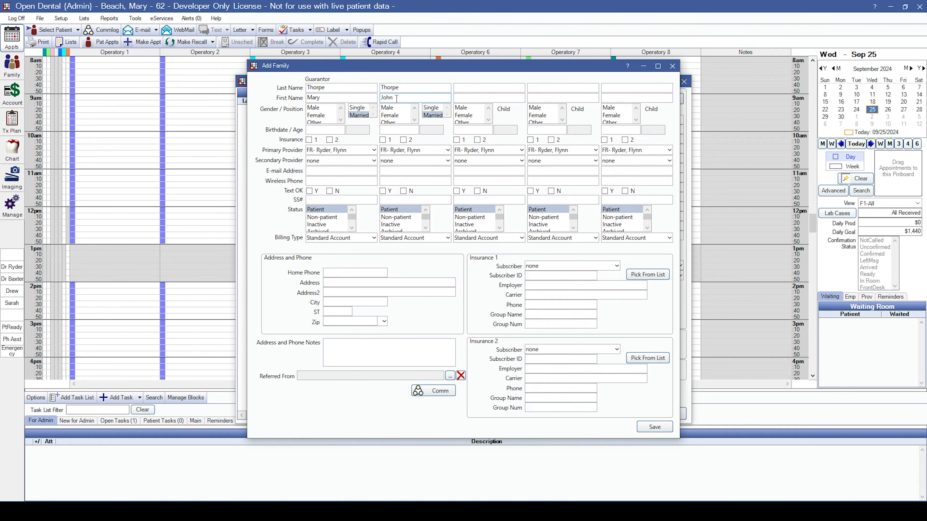
{"action": "left_click", "coordinate": [394, 109]}
{"action": "left_click", "coordinate": [396, 129]}
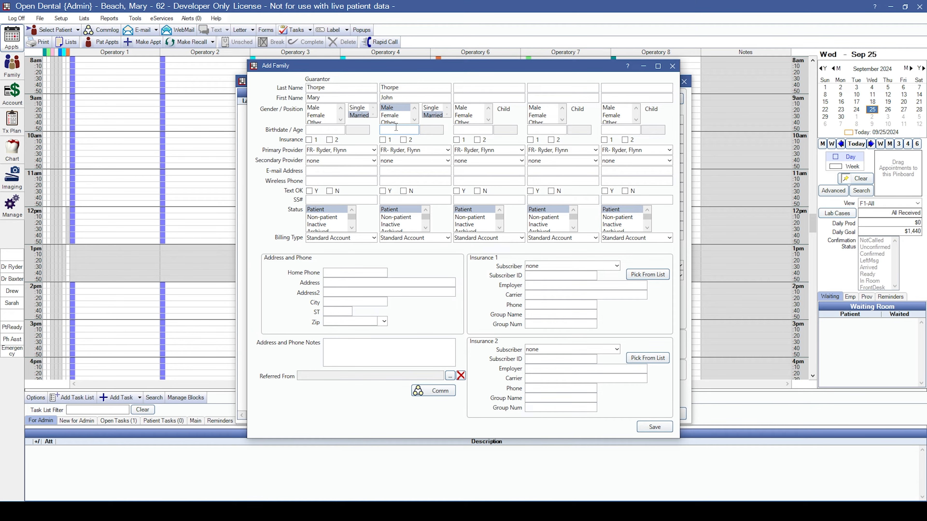
{"action": "type", "text": "06/21/1985"}
{"action": "left_click", "coordinate": [392, 218]}
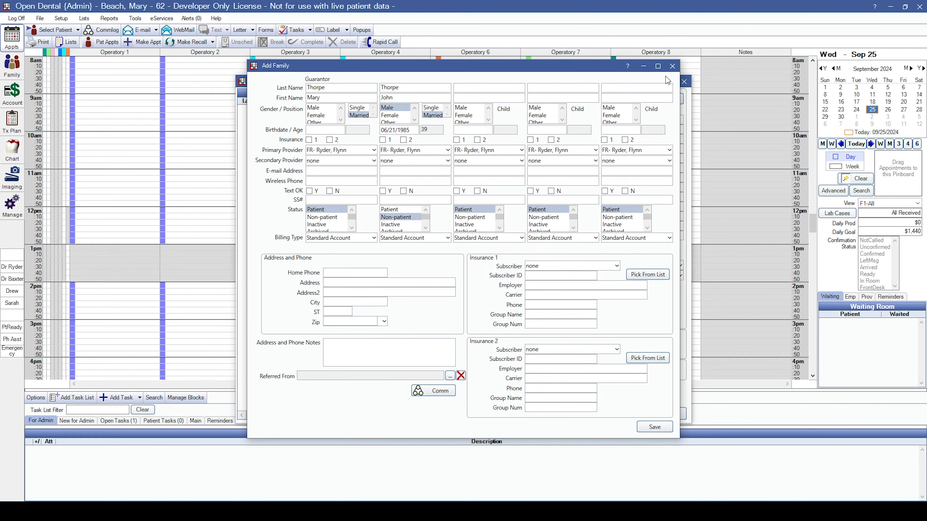
{"action": "left_click", "coordinate": [672, 66]}
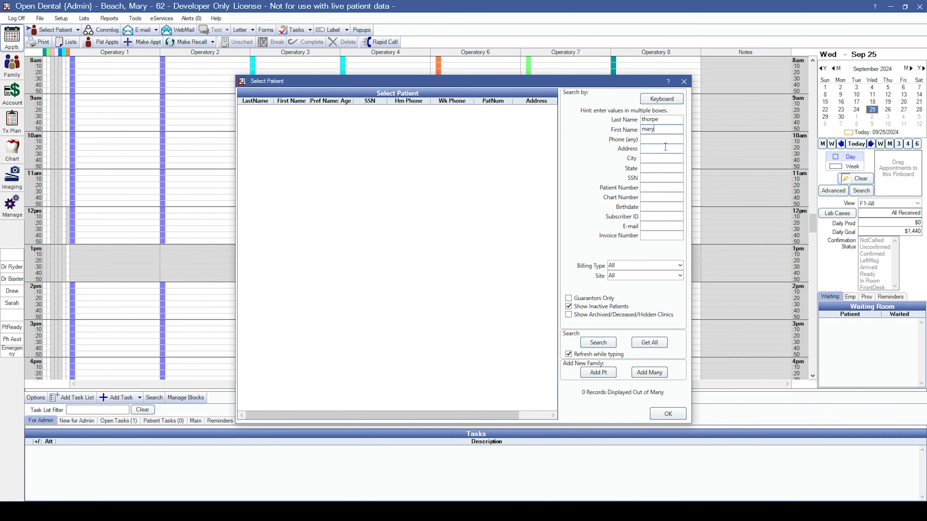
{"action": "left_click", "coordinate": [598, 372]}
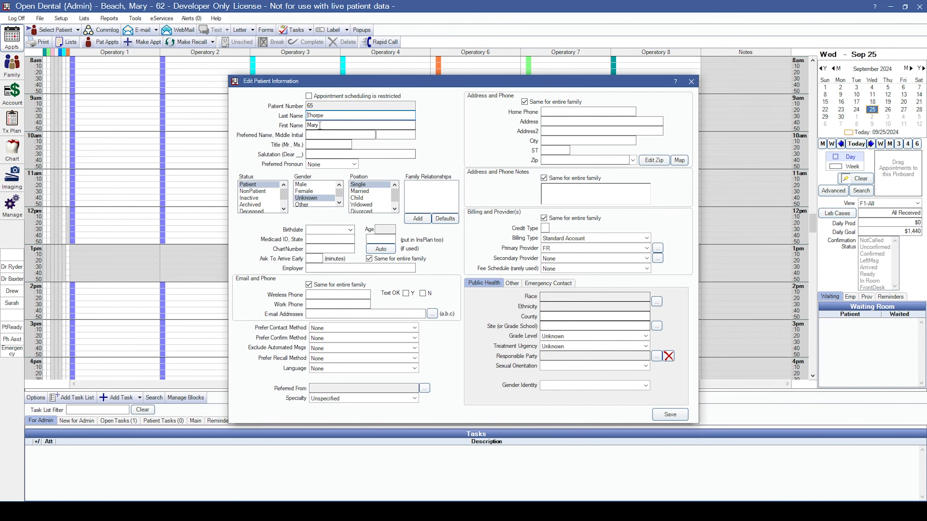
{"action": "left_click", "coordinate": [304, 191]}
{"action": "left_click", "coordinate": [360, 191]}
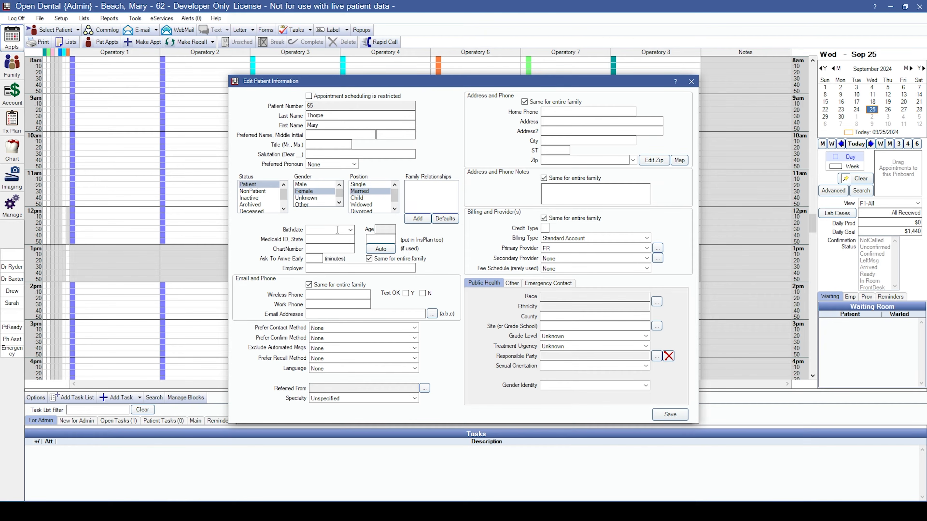
{"action": "type", "text": "0"}
{"action": "type", "text": "1/27/19"}
{"action": "type", "text": "85"}
{"action": "key", "text": "Tab"}
{"action": "left_click", "coordinate": [324, 295]}
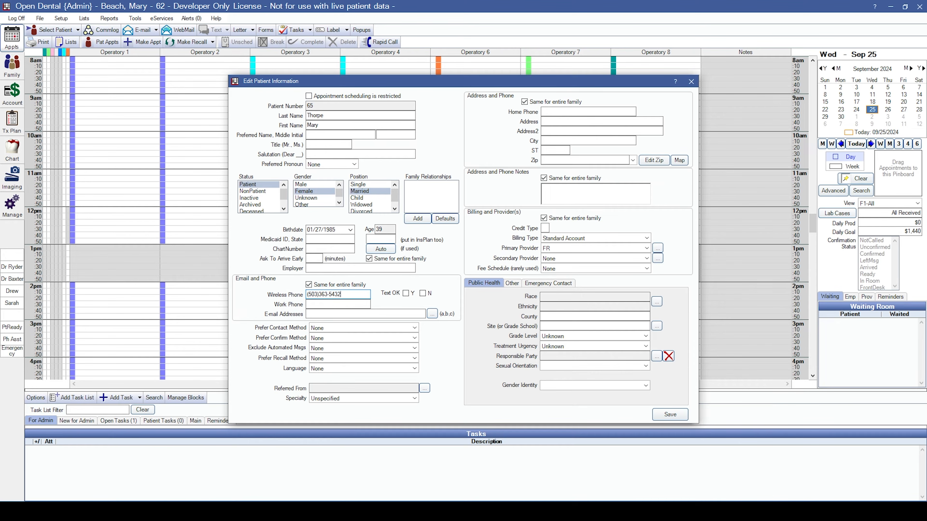
{"action": "left_click", "coordinate": [331, 314]}
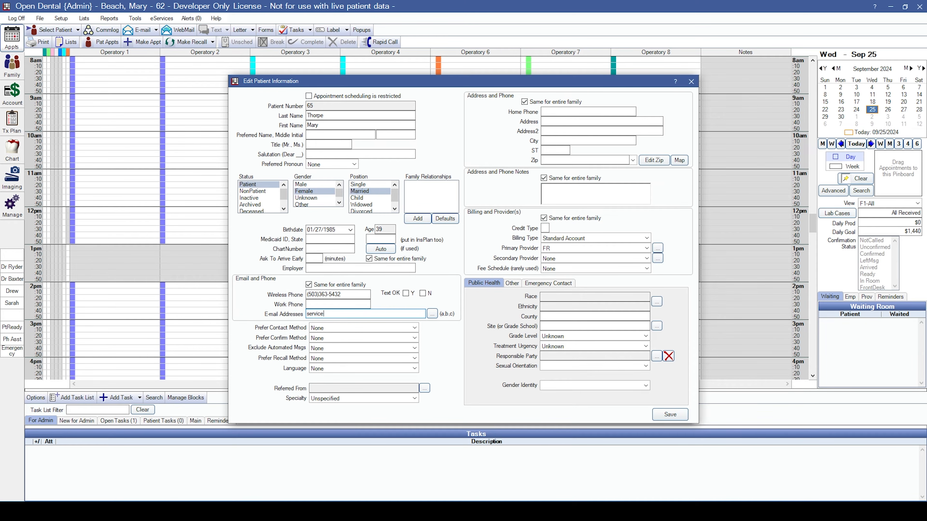
Set contact and confirm methods to WirelessPh and recall method to Email.
{"action": "left_click", "coordinate": [322, 329]}
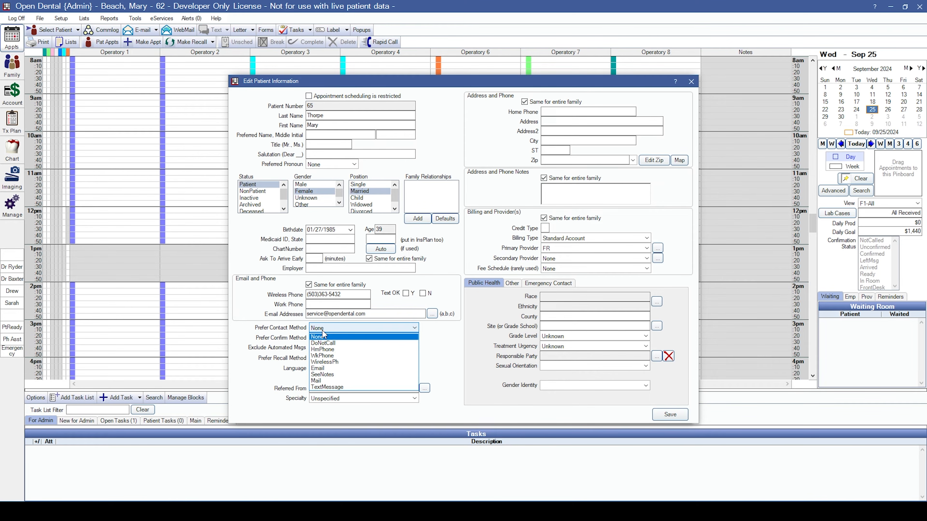
{"action": "left_click", "coordinate": [325, 363]}
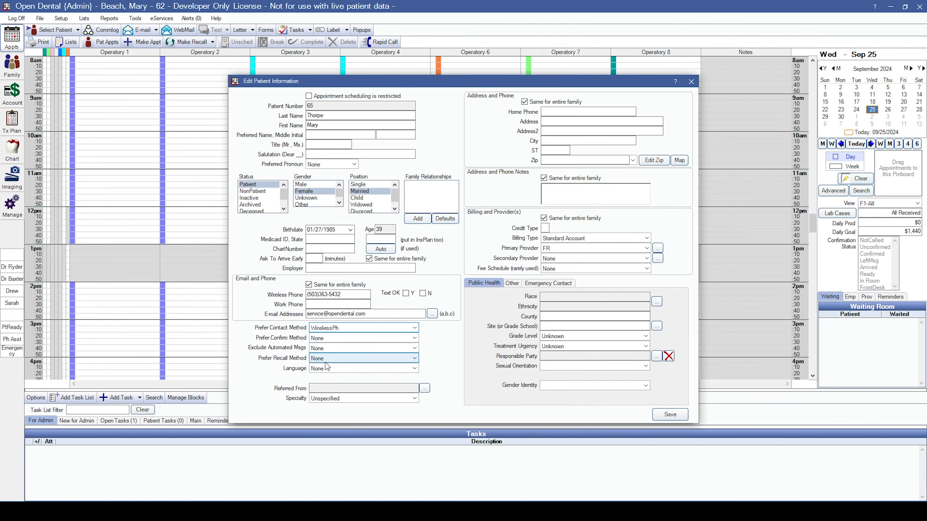
{"action": "left_click", "coordinate": [324, 338]}
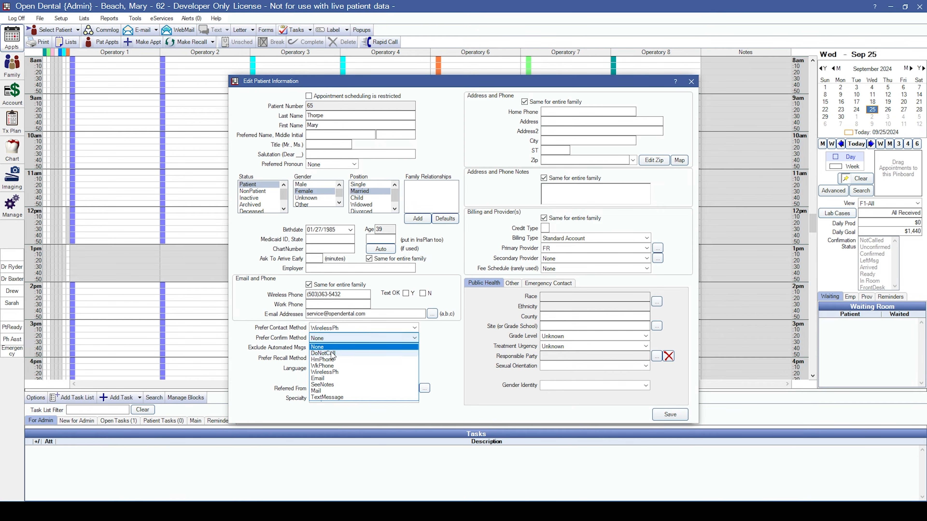
{"action": "left_click", "coordinate": [335, 372]}
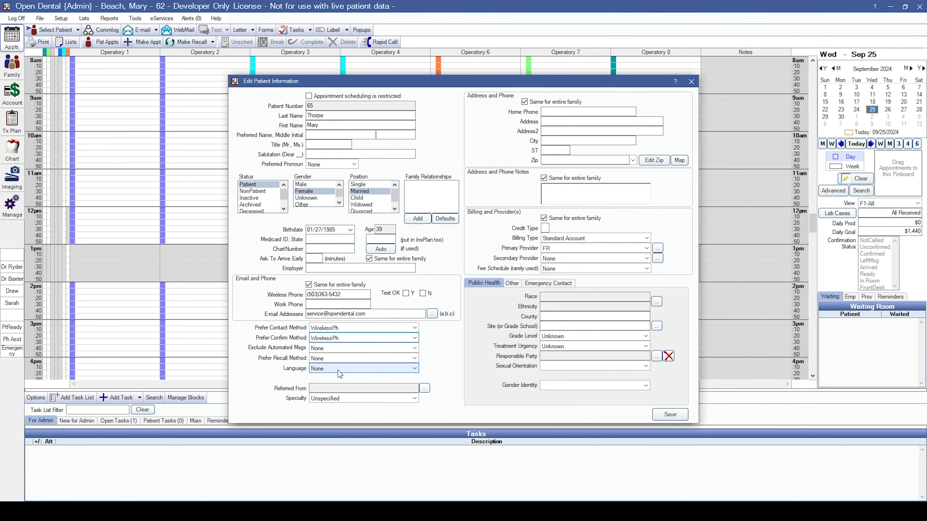
{"action": "left_click", "coordinate": [327, 359]}
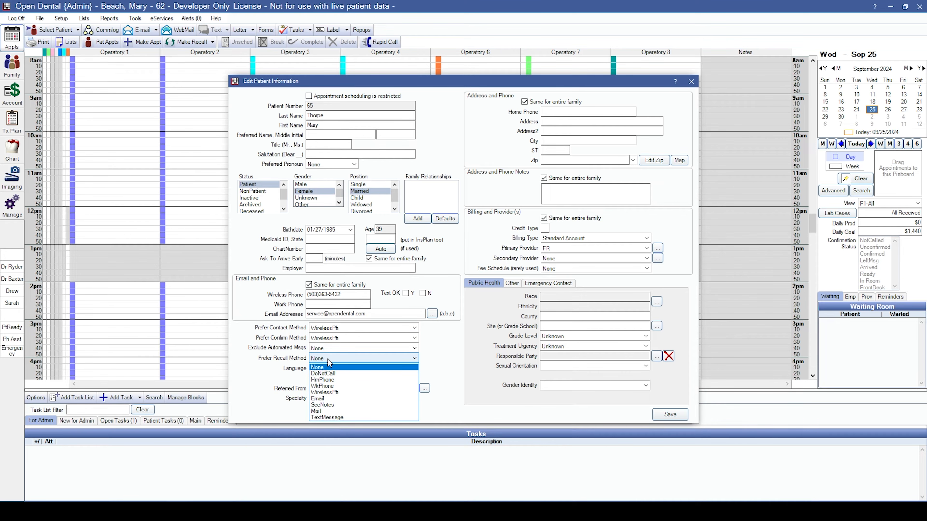
{"action": "left_click", "coordinate": [328, 398]}
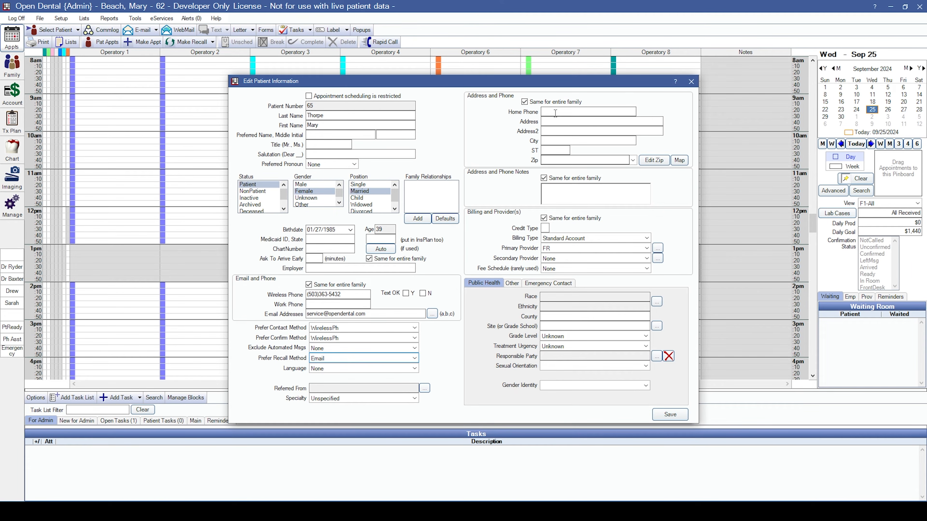
Enter the patient's street address and zip, make SB the secondary provider, and save.
{"action": "left_click", "coordinate": [554, 121]}
{"action": "type", "text": "123 we"}
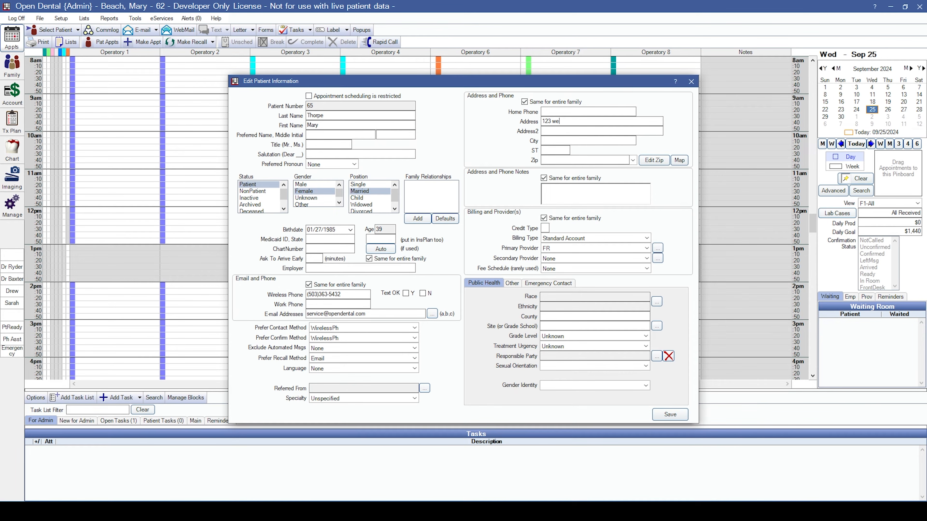
{"action": "type", "text": "lcome way"}
{"action": "left_click", "coordinate": [576, 161]}
{"action": "type", "text": "97301"}
{"action": "key", "text": "Tab"}
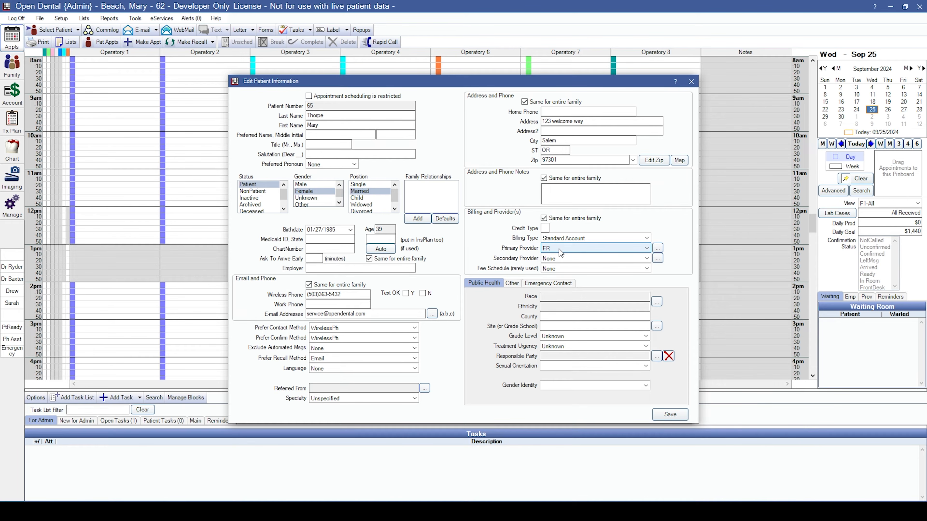
{"action": "left_click", "coordinate": [558, 259]}
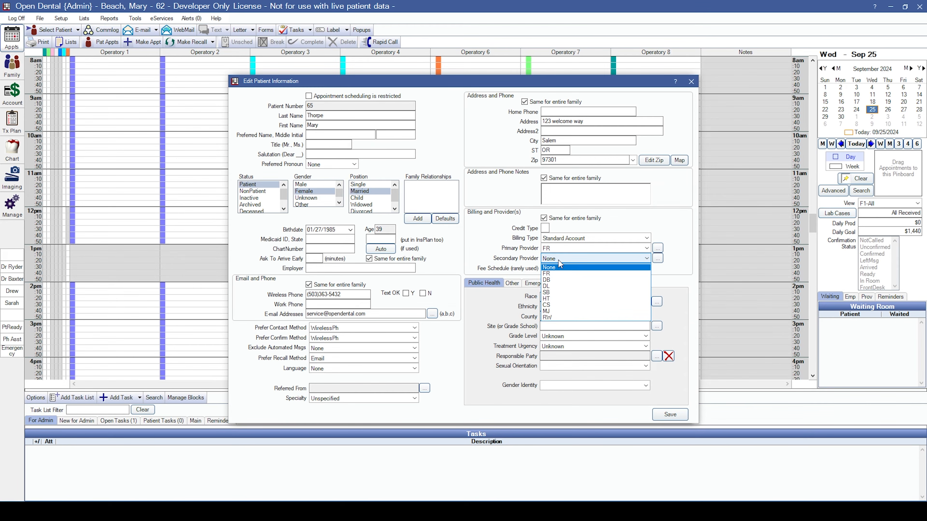
{"action": "left_click", "coordinate": [549, 292]}
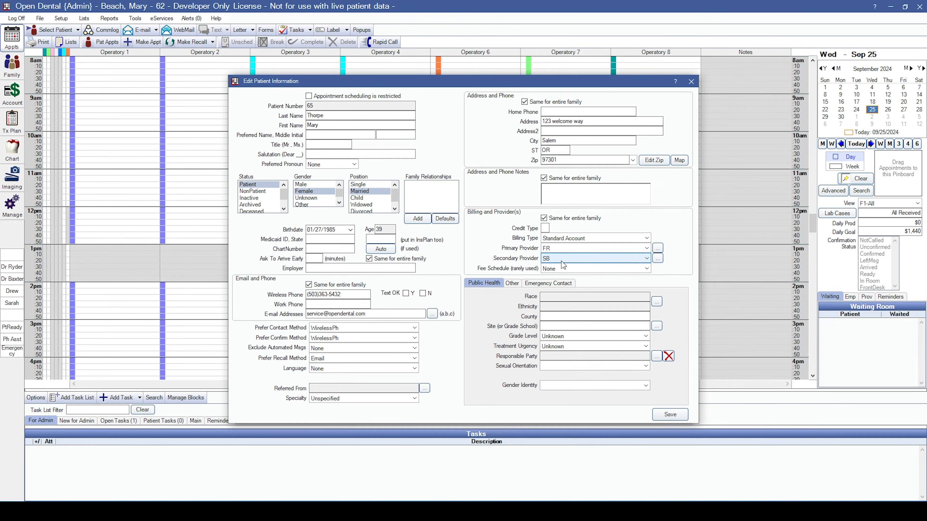
{"action": "left_click", "coordinate": [673, 417]}
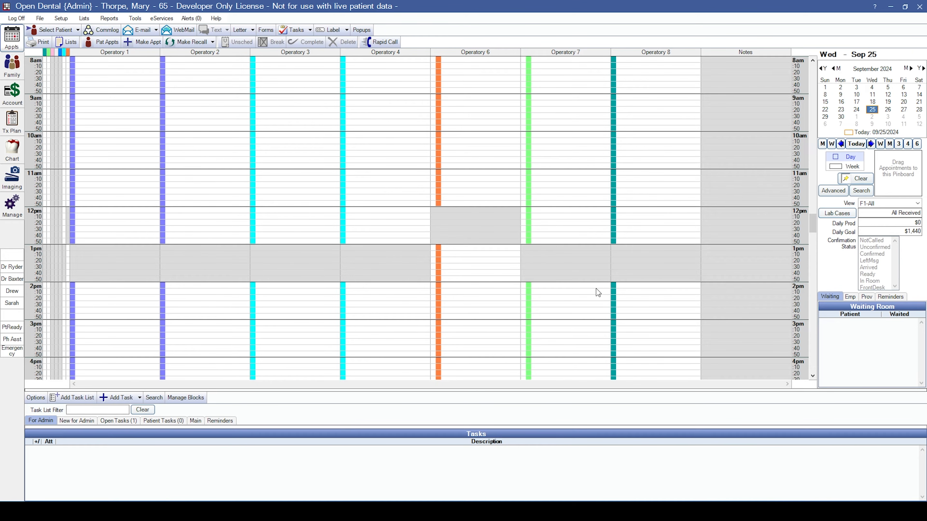
Start a new appointment in the Operatory 7 2pm slot and confirm the selected patient.
{"action": "scroll", "coordinate": [590, 301], "scroll_direction": "down", "scroll_amount": 2}
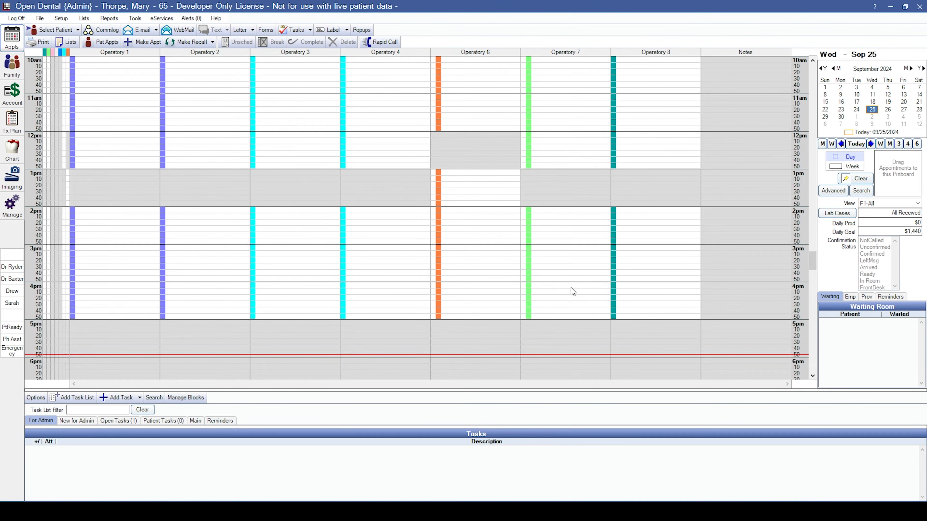
{"action": "scroll", "coordinate": [566, 283], "scroll_direction": "up", "scroll_amount": 2}
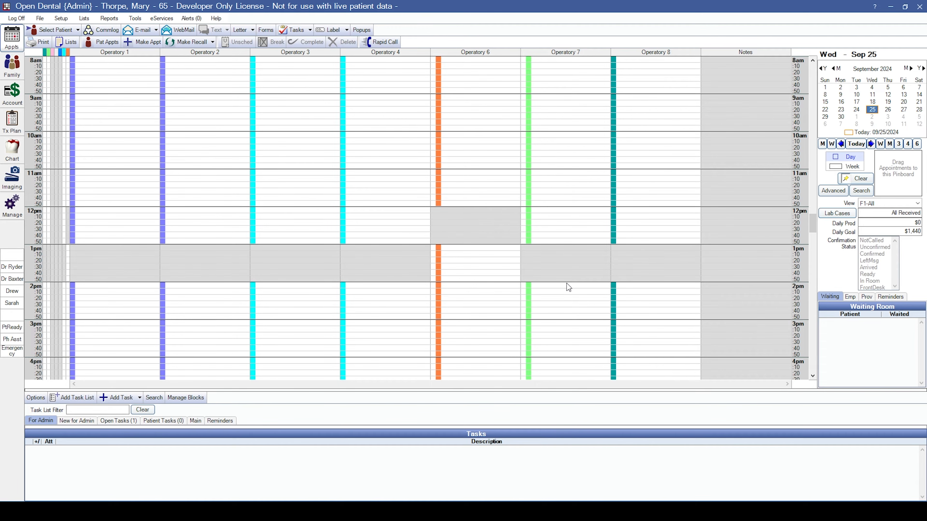
{"action": "double_click", "coordinate": [566, 289]}
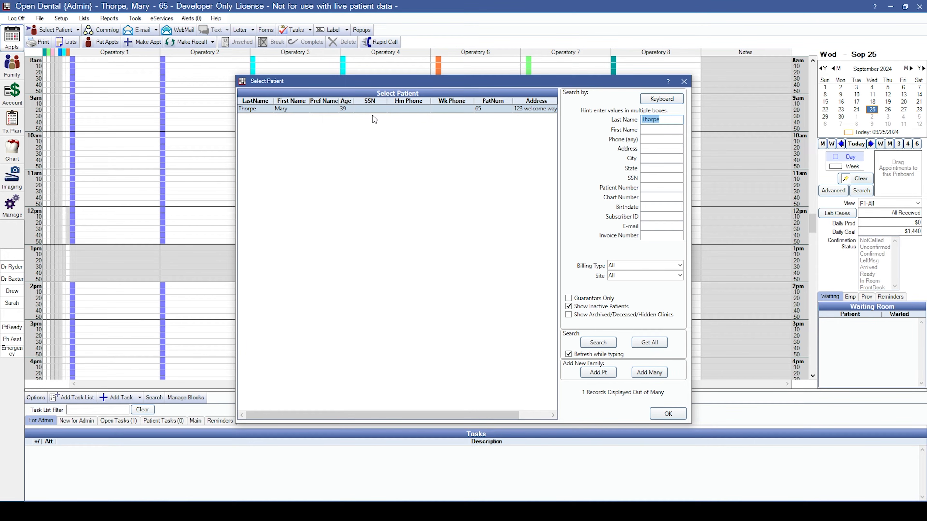
{"action": "left_click", "coordinate": [661, 414]}
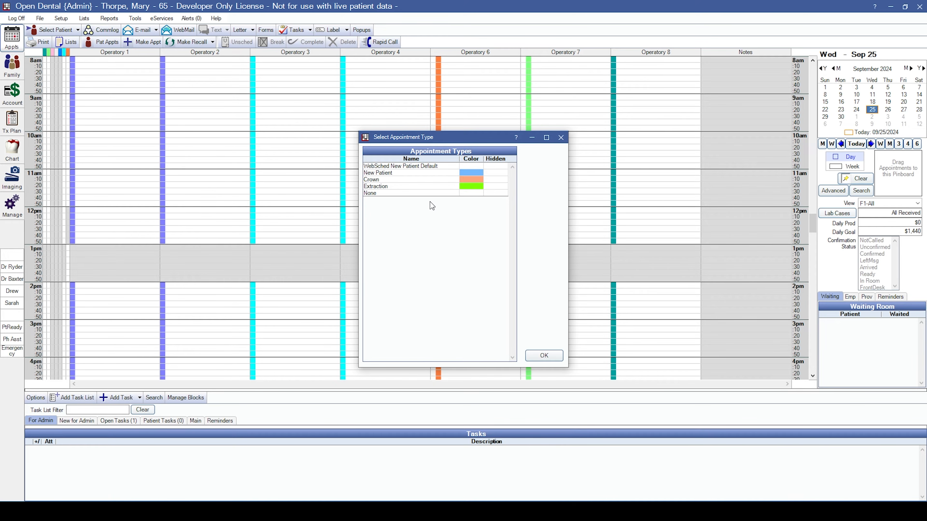
Choose no appointment type and add the CompEx-4BW-Pano-Pro-Flo set totalling 450.00.
{"action": "left_click", "coordinate": [397, 193]}
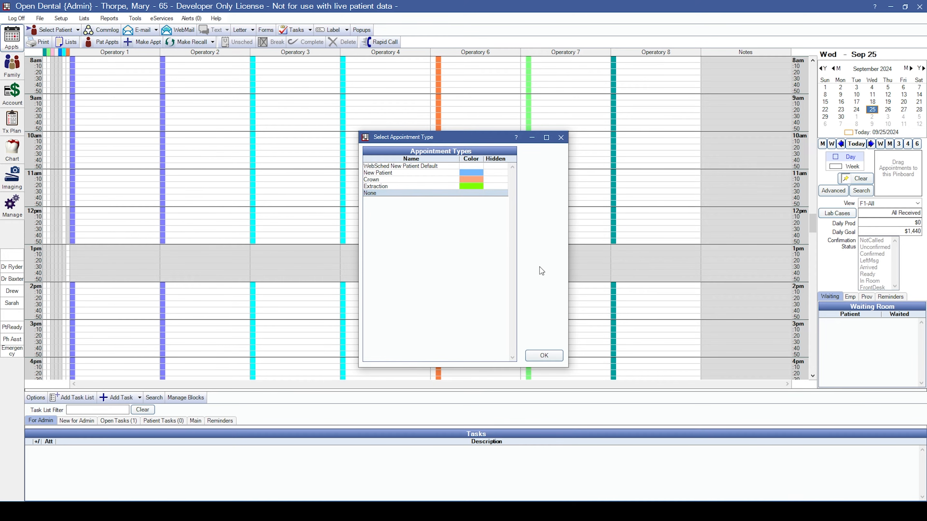
{"action": "left_click", "coordinate": [545, 359]}
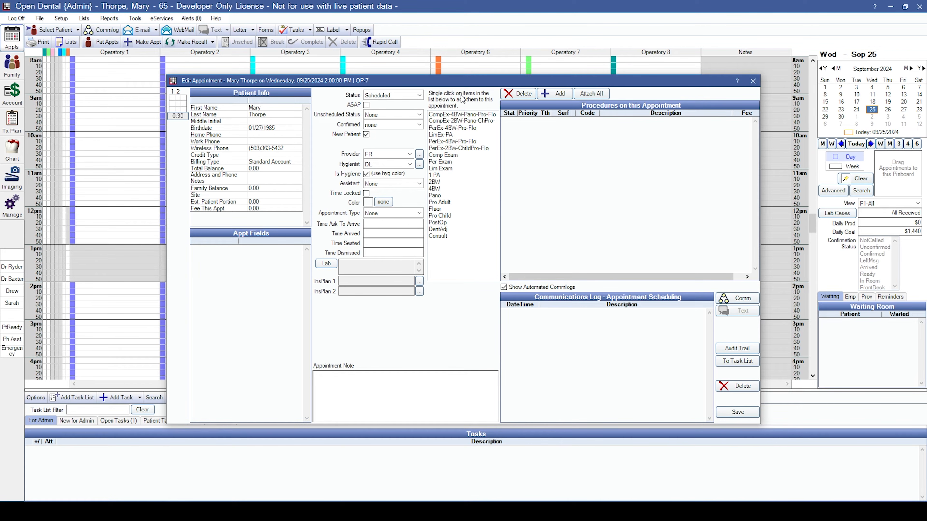
{"action": "left_click", "coordinate": [453, 116]}
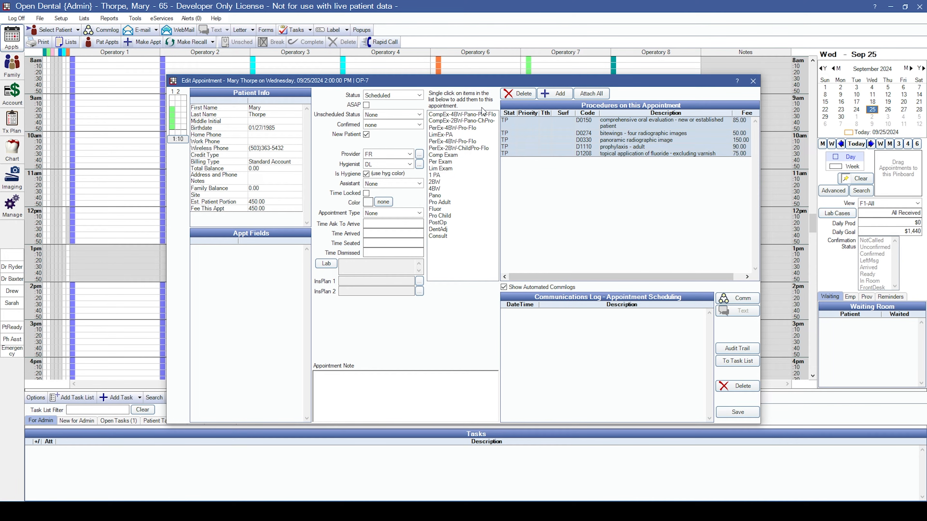
{"action": "left_click", "coordinate": [560, 94]}
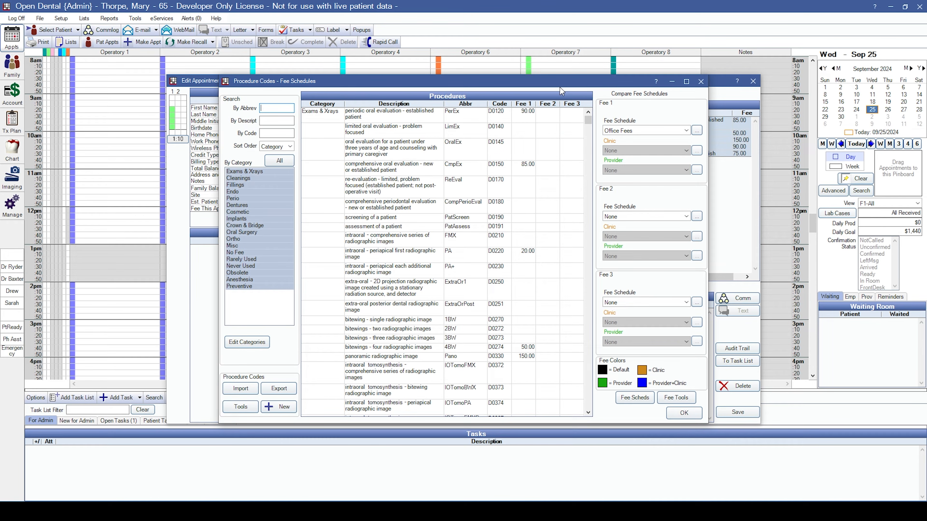
Close the Procedure Codes - Fee Schedules window to return to Edit Appointment.
{"action": "left_click", "coordinate": [700, 86]}
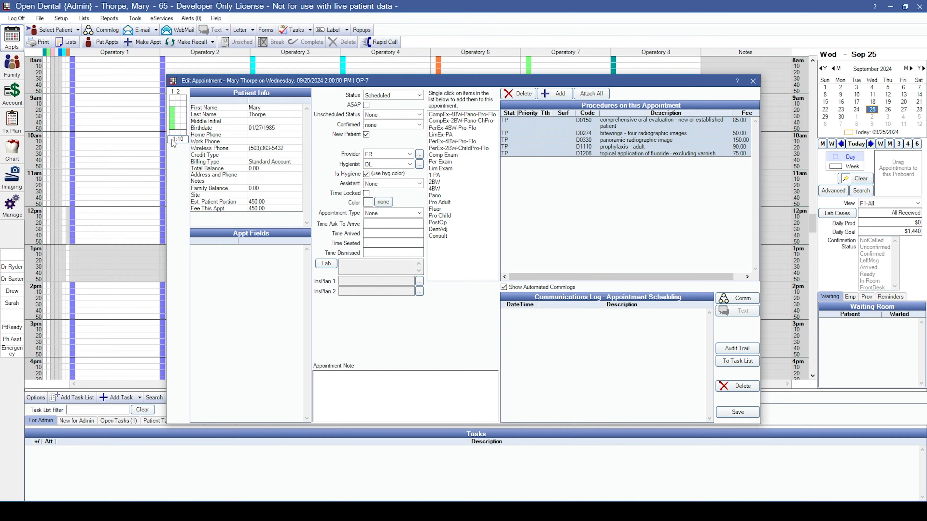
Set the length to 1:10, note 'Pain in the UL molar', and save the appointment.
{"action": "mouse_move", "coordinate": [172, 140]}
{"action": "left_mouse_down"}
{"action": "mouse_move", "coordinate": [173, 153]}
{"action": "mouse_move", "coordinate": [172, 141]}
{"action": "left_mouse_up"}
{"action": "left_click", "coordinate": [380, 389]}
{"action": "type", "text": "Pain in the UL molar"}
{"action": "left_click", "coordinate": [746, 413]}
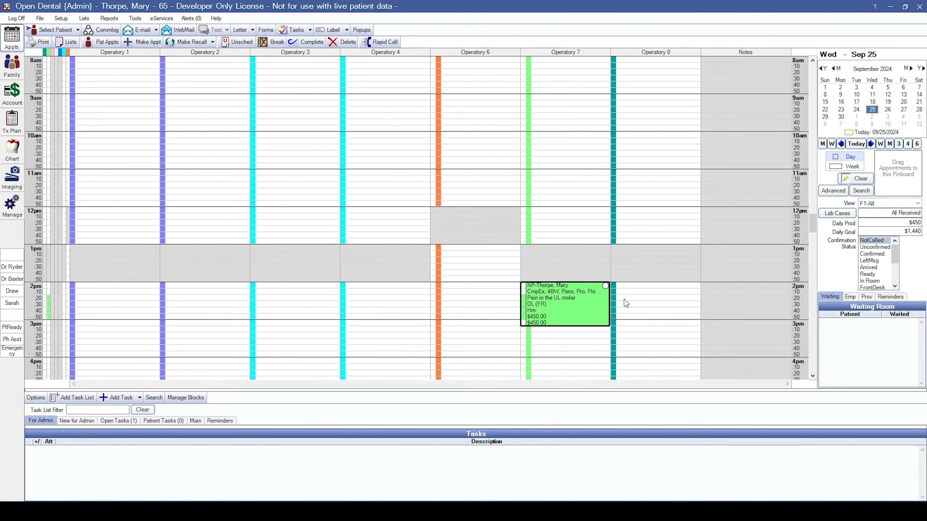
{"action": "mouse_move", "coordinate": [579, 298]}
{"action": "left_click", "coordinate": [72, 43]}
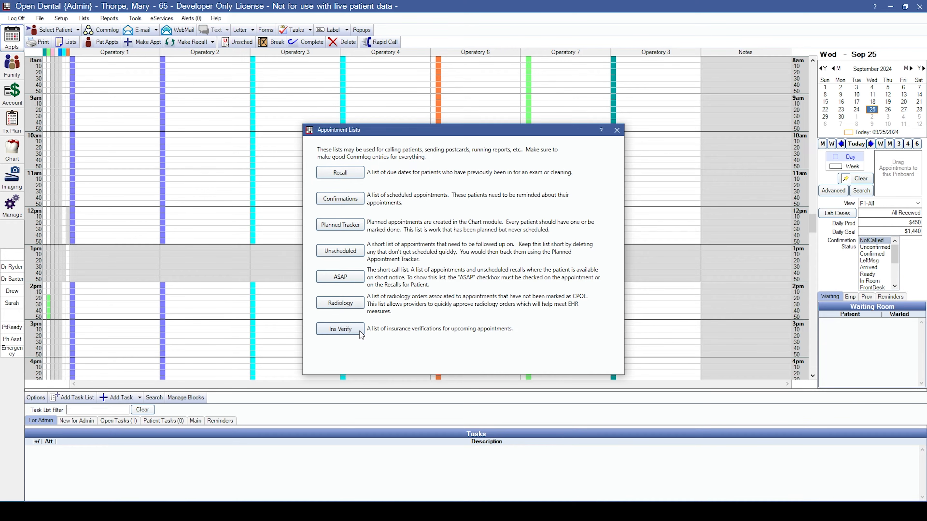
{"action": "left_click", "coordinate": [617, 131]}
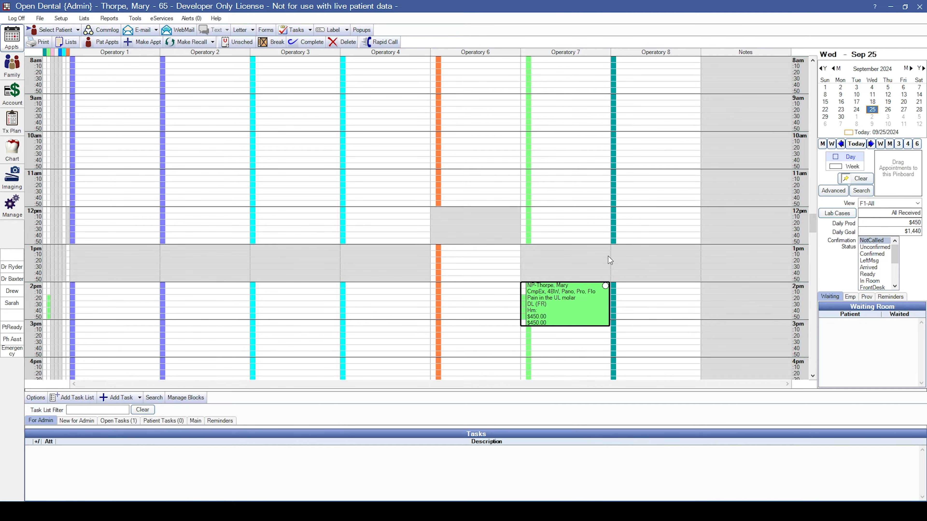
Move the confirmation status through Confirmed, LeftMsg and Arrived to In Room, then view Family.
{"action": "mouse_move", "coordinate": [605, 289]}
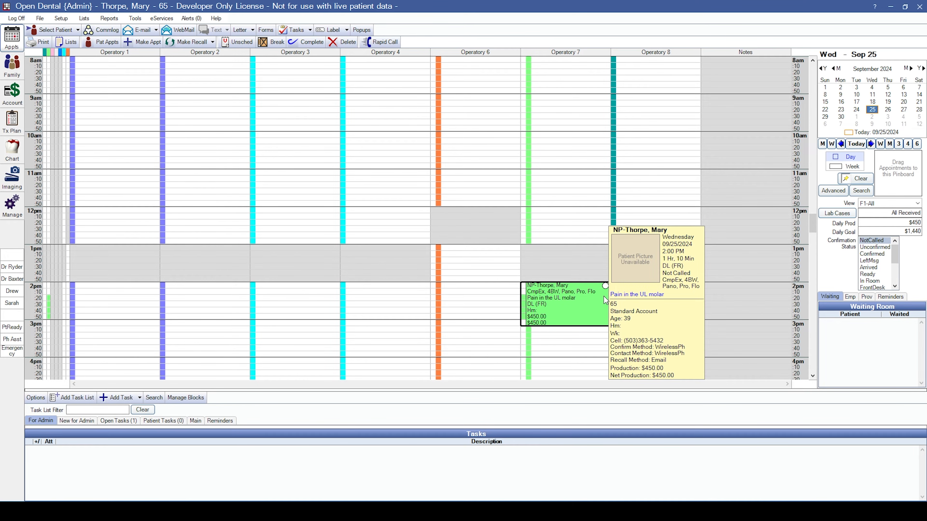
{"action": "left_click", "coordinate": [885, 255]}
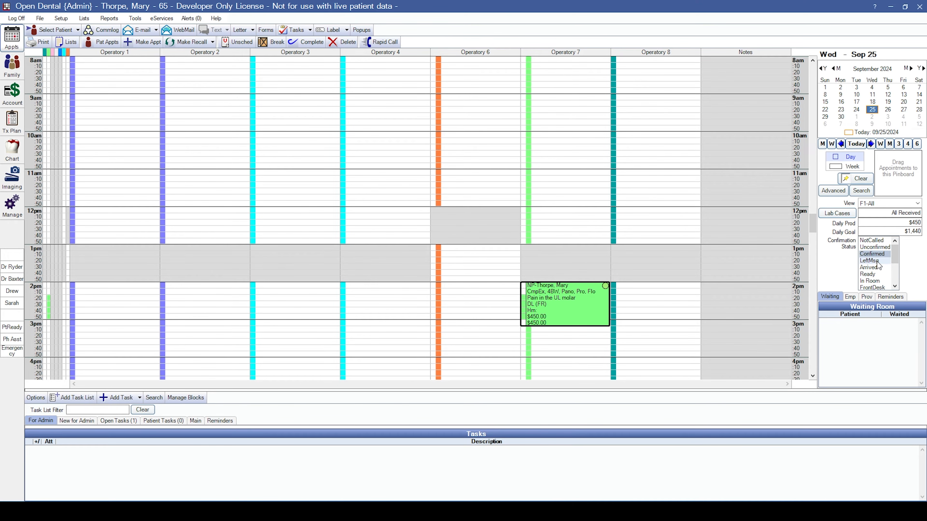
{"action": "left_click", "coordinate": [875, 261]}
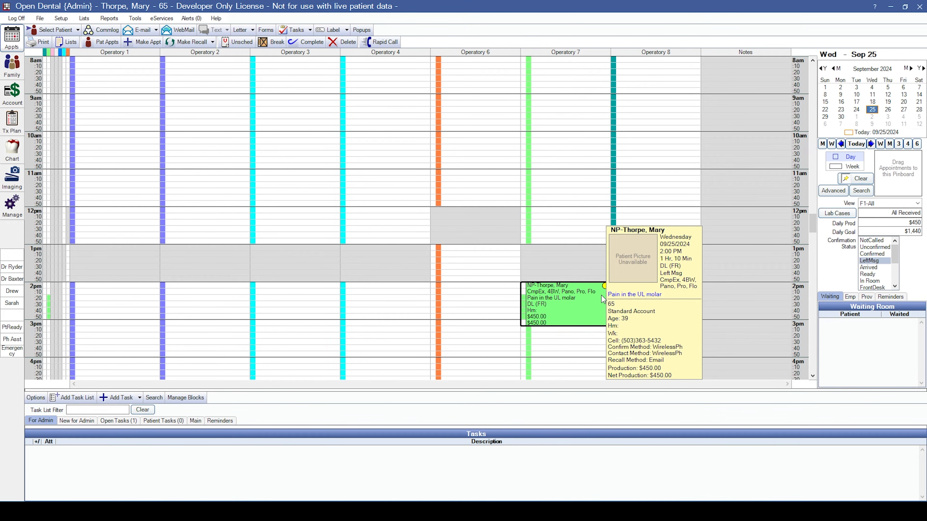
{"action": "left_click", "coordinate": [880, 268]}
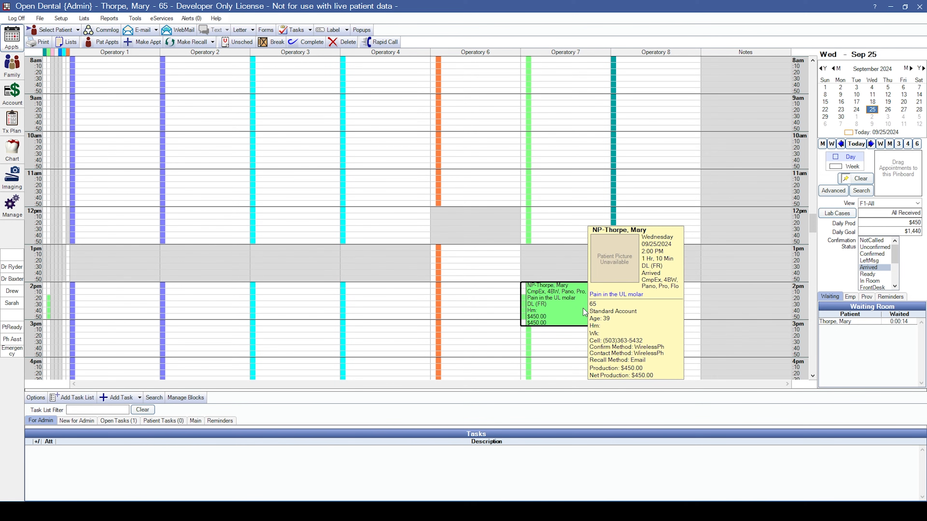
{"action": "left_click", "coordinate": [875, 281]}
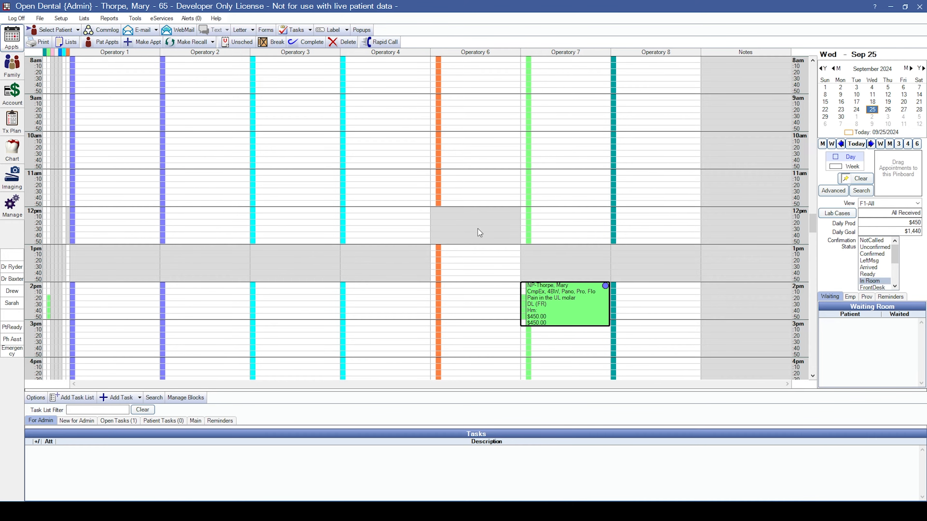
{"action": "left_click", "coordinate": [16, 75]}
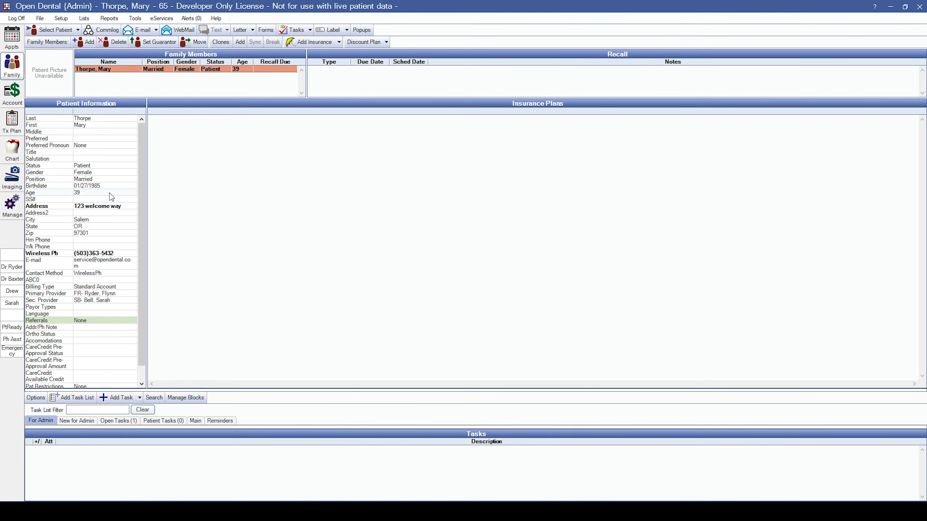
{"action": "double_click", "coordinate": [122, 155]}
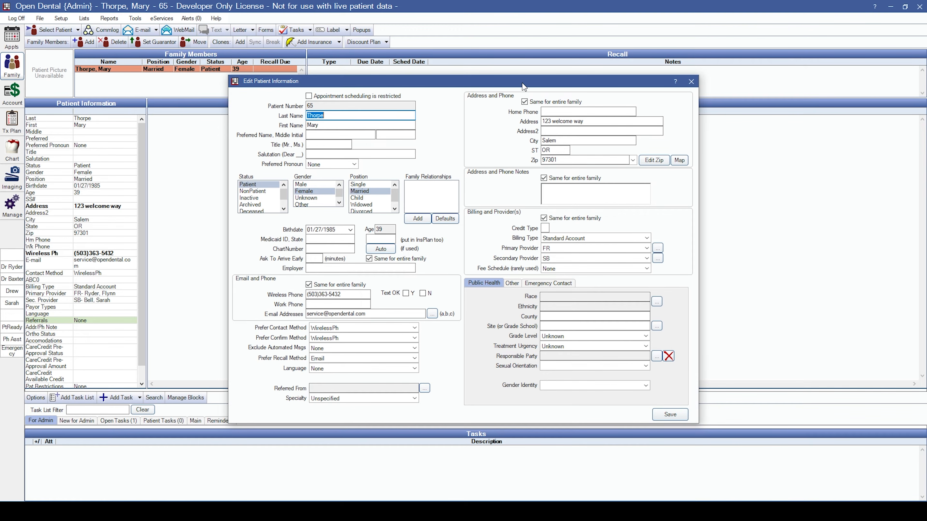
{"action": "left_click", "coordinate": [691, 82]}
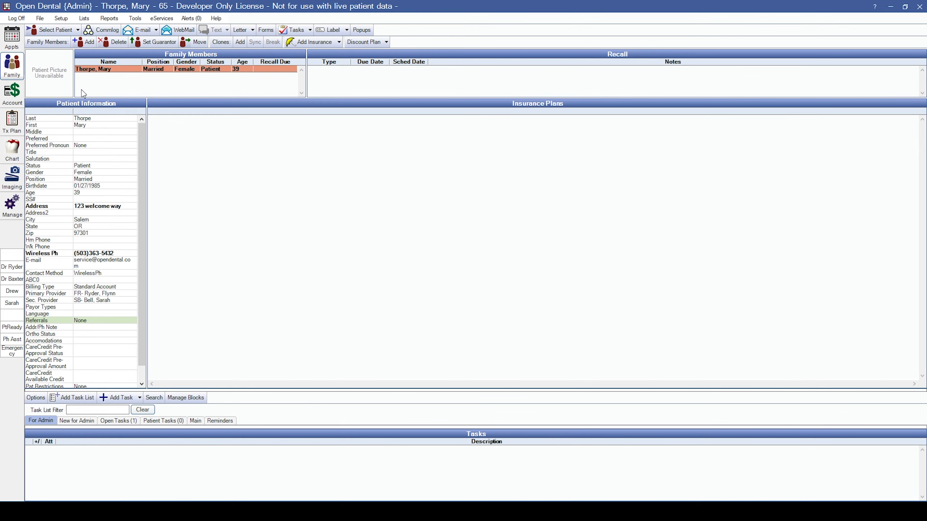
Add a family member by first name: married male non-patient, born 06/21/1985.
{"action": "left_click", "coordinate": [89, 44]}
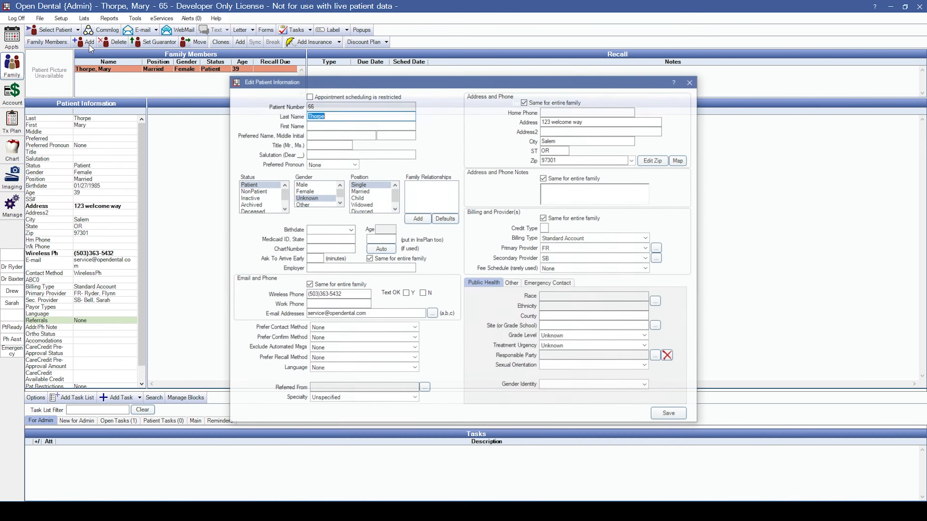
{"action": "left_click", "coordinate": [357, 125]}
{"action": "type", "text": "John"}
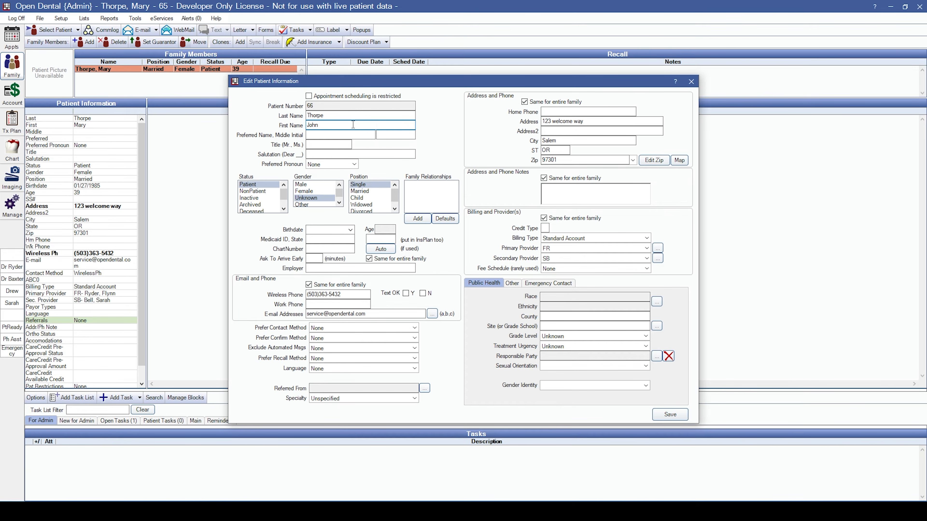
{"action": "left_click", "coordinate": [314, 184]}
{"action": "left_click", "coordinate": [360, 191]}
{"action": "left_click", "coordinate": [327, 229]}
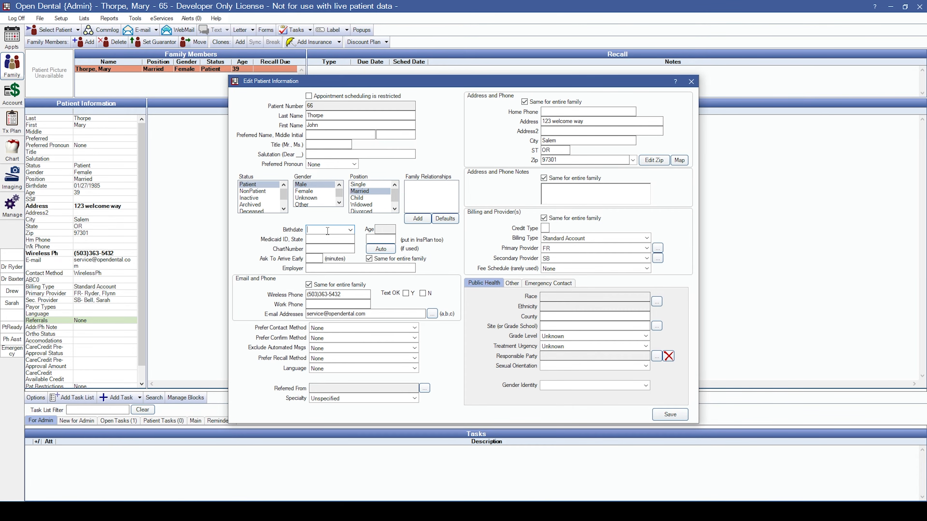
{"action": "type", "text": "06211985"}
{"action": "left_click", "coordinate": [252, 192]}
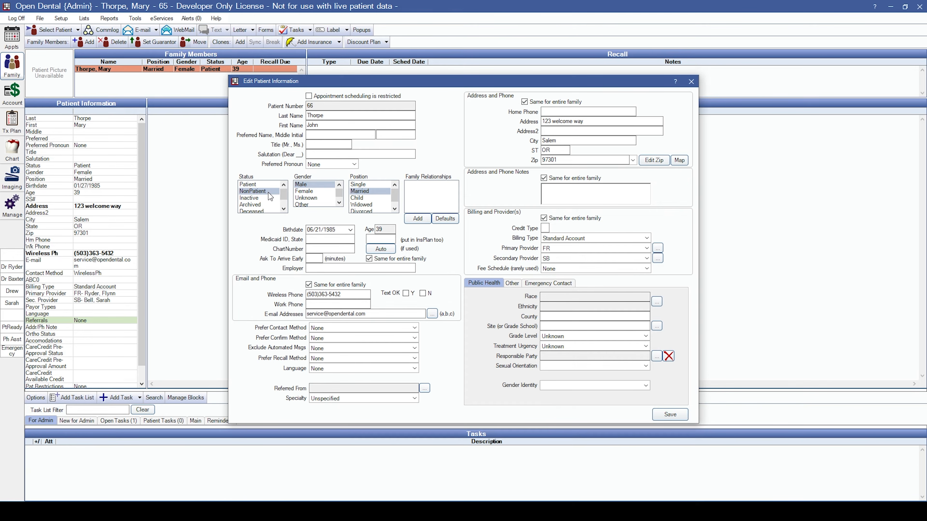
{"action": "left_click", "coordinate": [680, 415]}
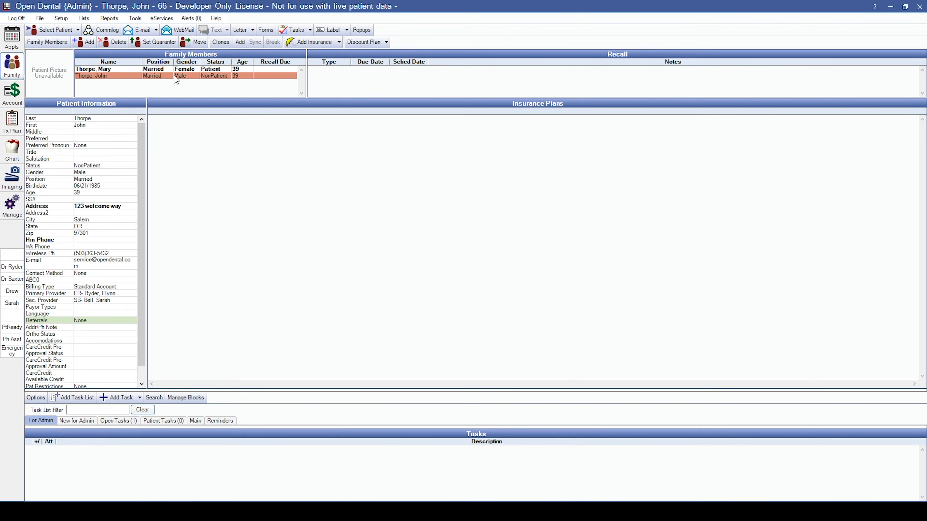
{"action": "left_click", "coordinate": [148, 44]}
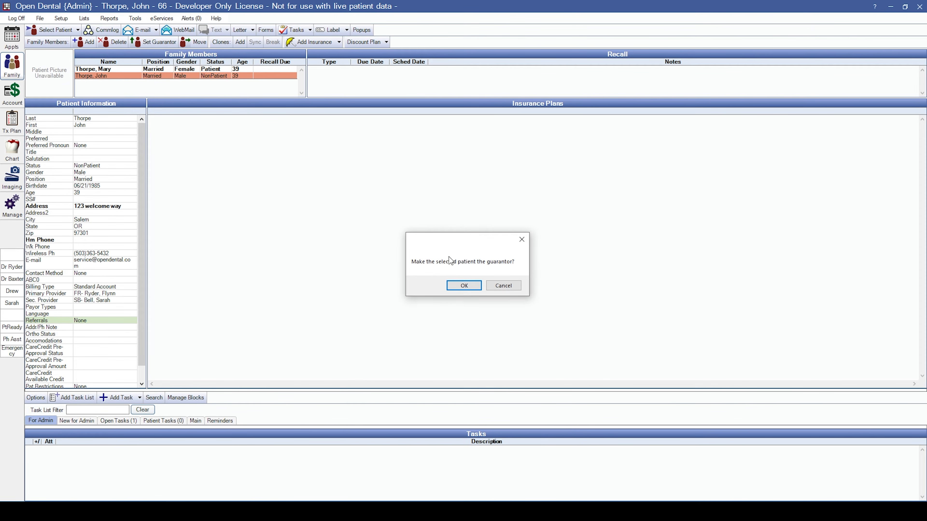
{"action": "left_click", "coordinate": [464, 286]}
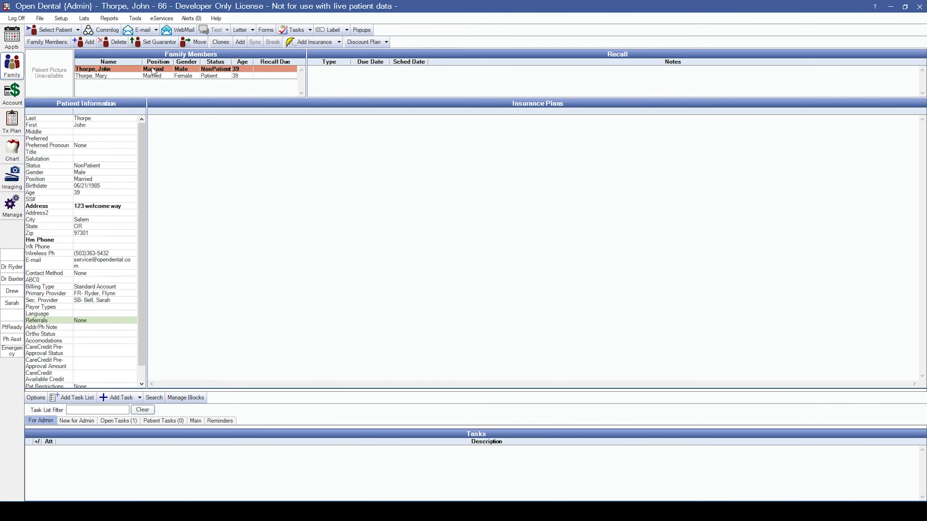
{"action": "left_click", "coordinate": [139, 75]}
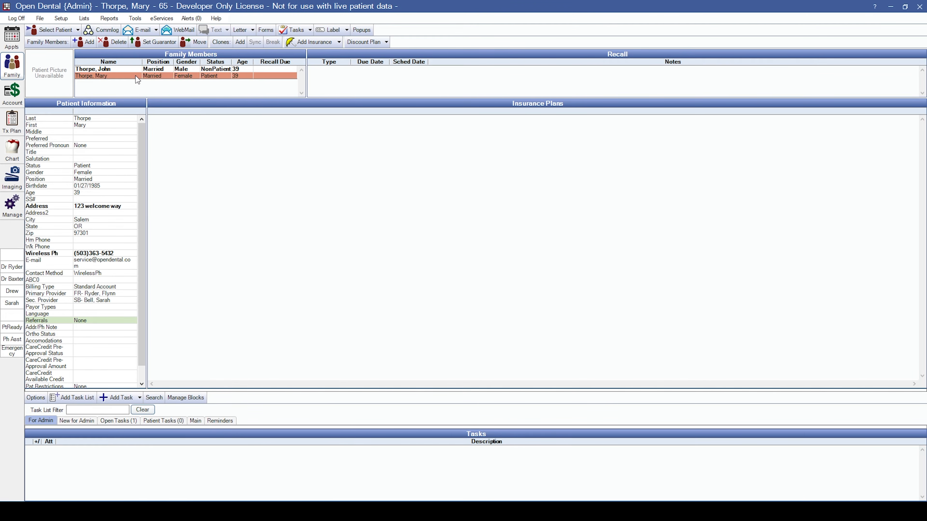
{"action": "left_click", "coordinate": [155, 46]}
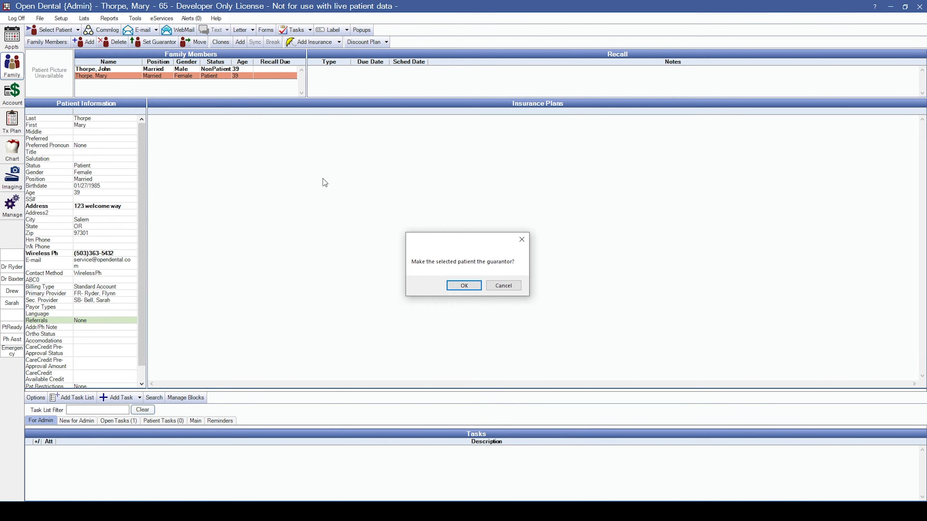
{"action": "left_click", "coordinate": [460, 287]}
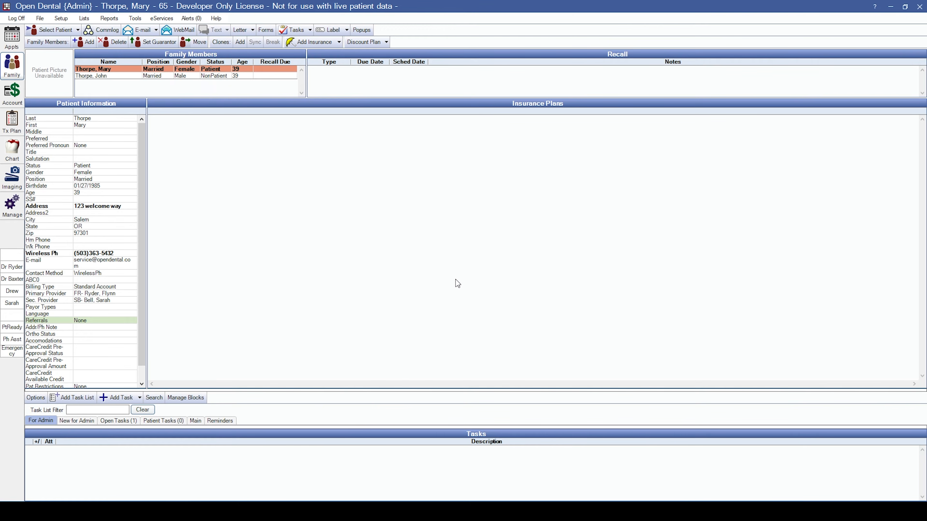
{"action": "left_click", "coordinate": [154, 77]}
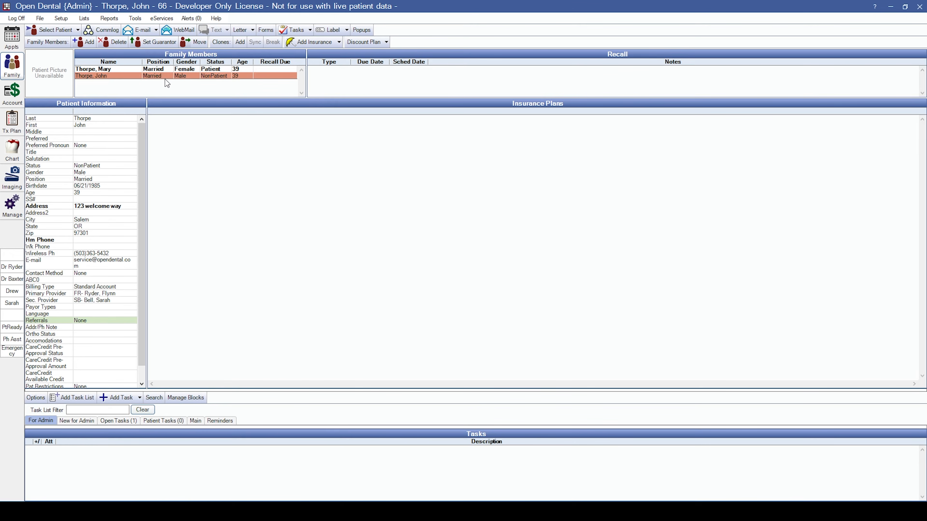
Cancel moving the family member to another family and reselect the original patient.
{"action": "left_click", "coordinate": [199, 43]}
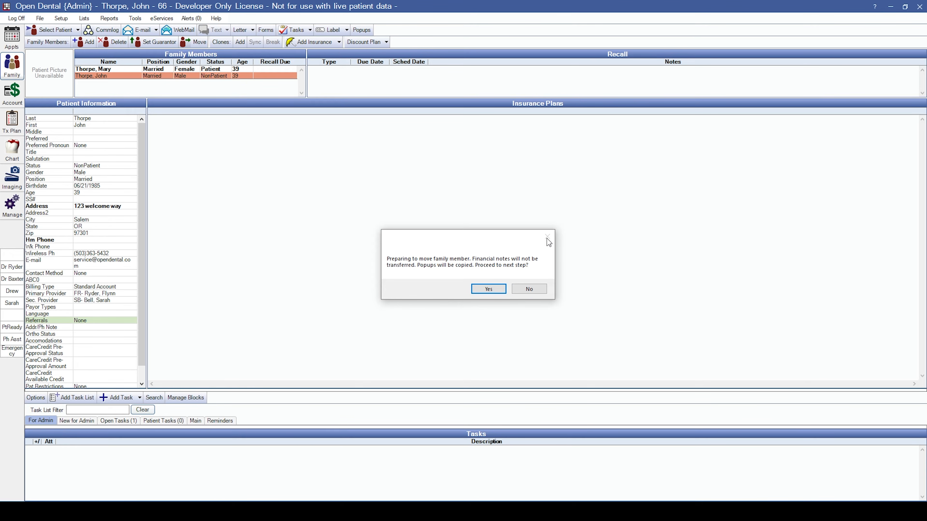
{"action": "left_click", "coordinate": [535, 289]}
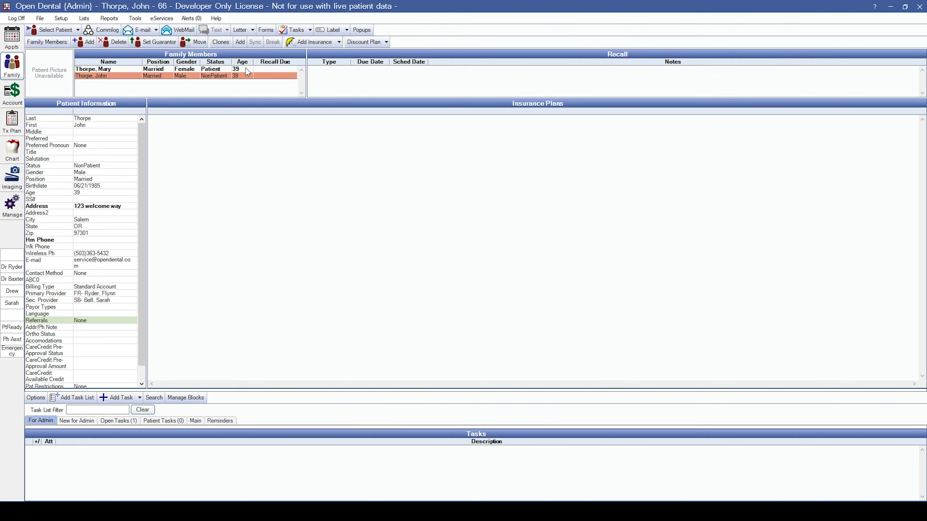
{"action": "left_click", "coordinate": [172, 69]}
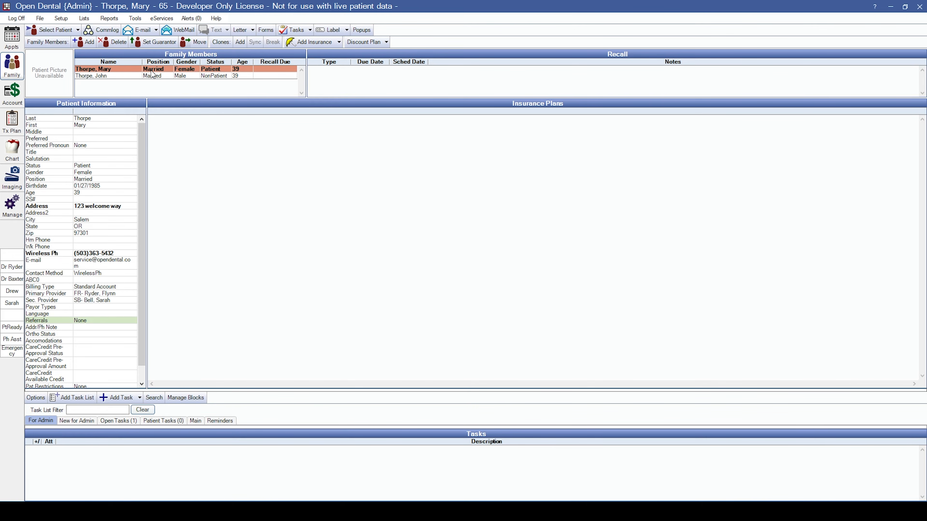
Start a new insurance plan with the patient's non-patient husband selected as subscriber.
{"action": "left_click", "coordinate": [315, 43]}
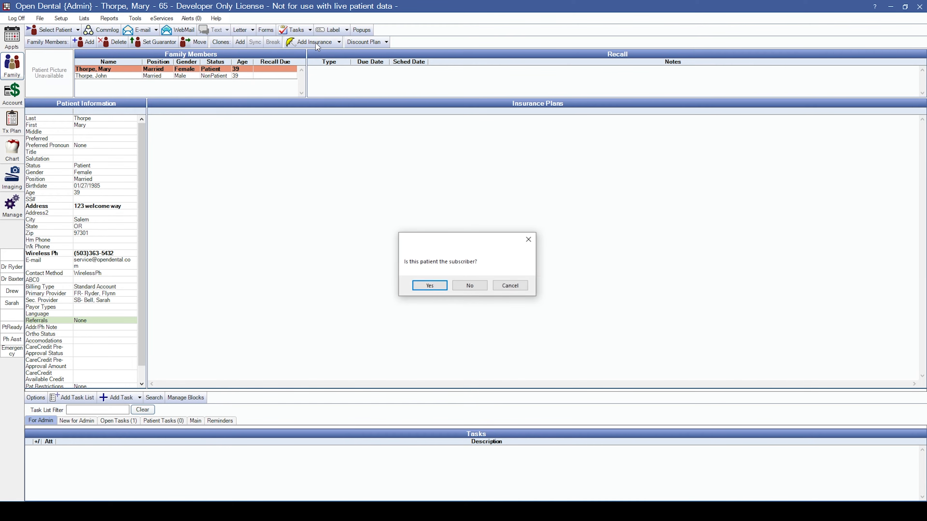
{"action": "left_click_drag", "start_coordinate": [470, 239], "coordinate": [417, 199]}
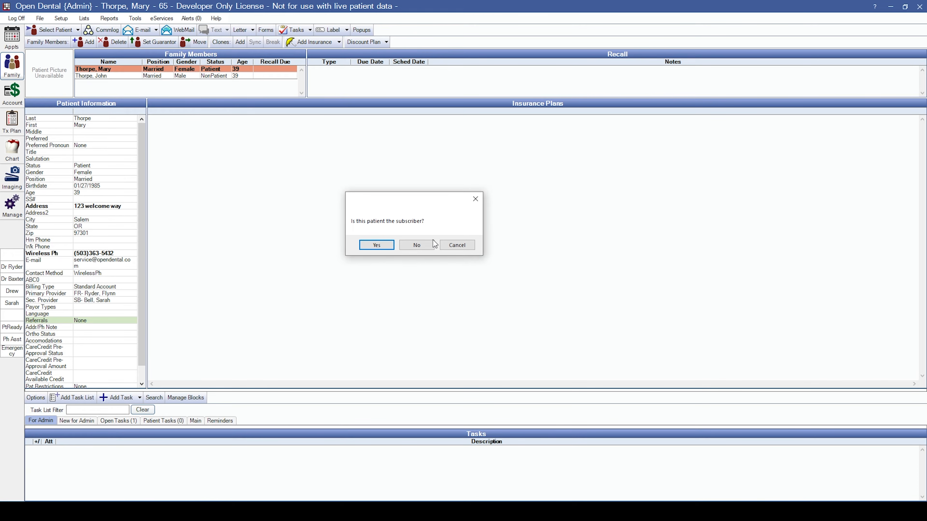
{"action": "left_click", "coordinate": [423, 249]}
{"action": "left_click", "coordinate": [418, 239]}
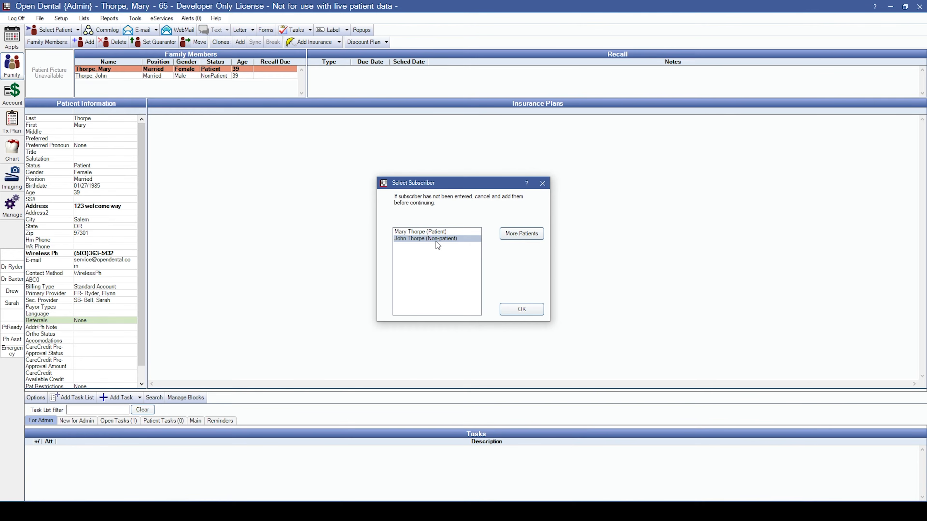
{"action": "left_click", "coordinate": [522, 309]}
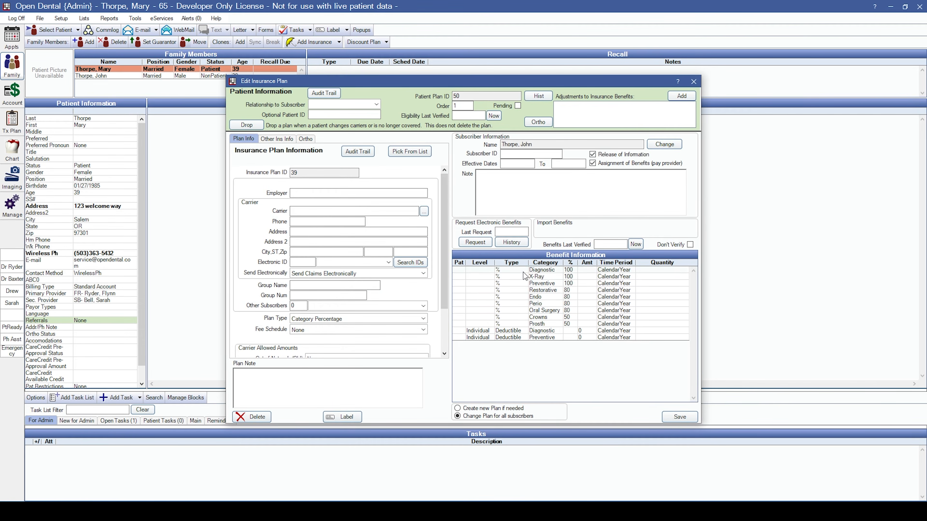
Set the relationship to subscriber to Spouse and attach the existing Titan Delta Dental plan.
{"action": "left_click", "coordinate": [342, 105]}
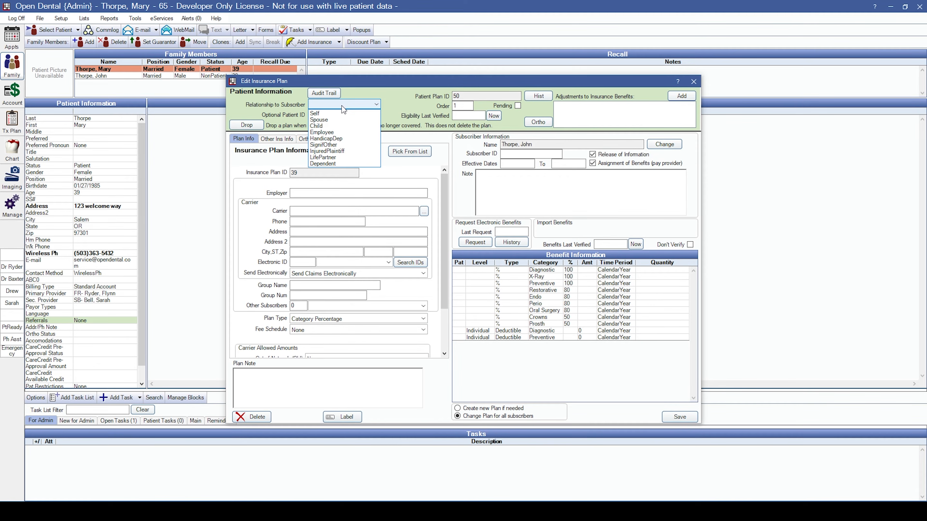
{"action": "left_click", "coordinate": [320, 120]}
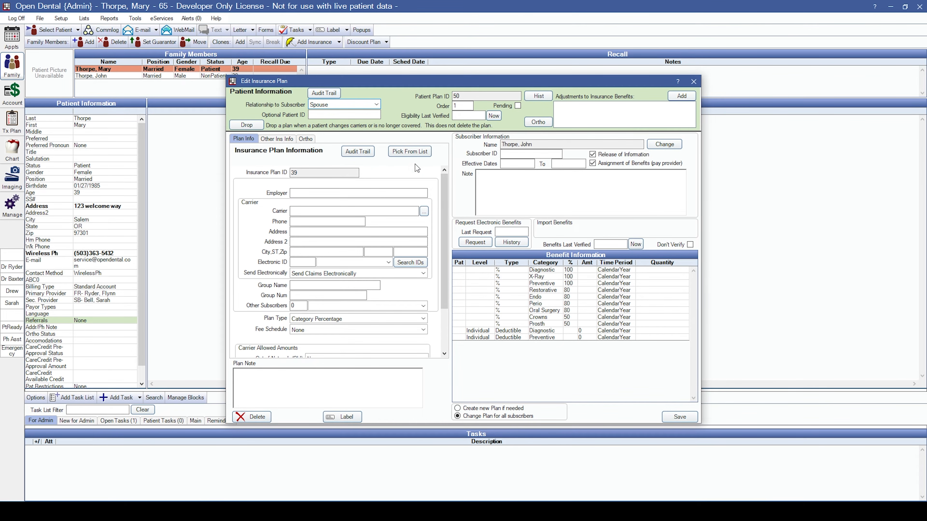
{"action": "left_click", "coordinate": [415, 151]}
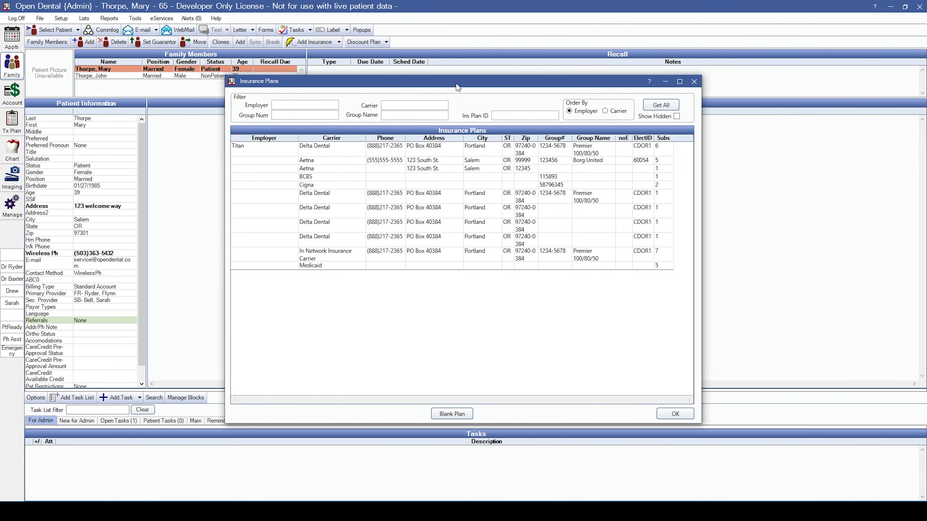
{"action": "left_click_drag", "start_coordinate": [457, 87], "coordinate": [456, 93]}
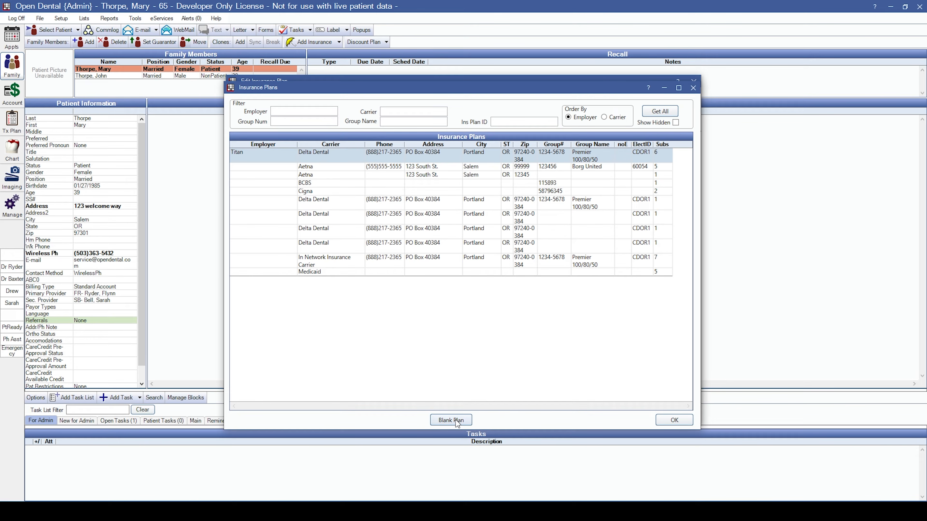
{"action": "left_click", "coordinate": [685, 420]}
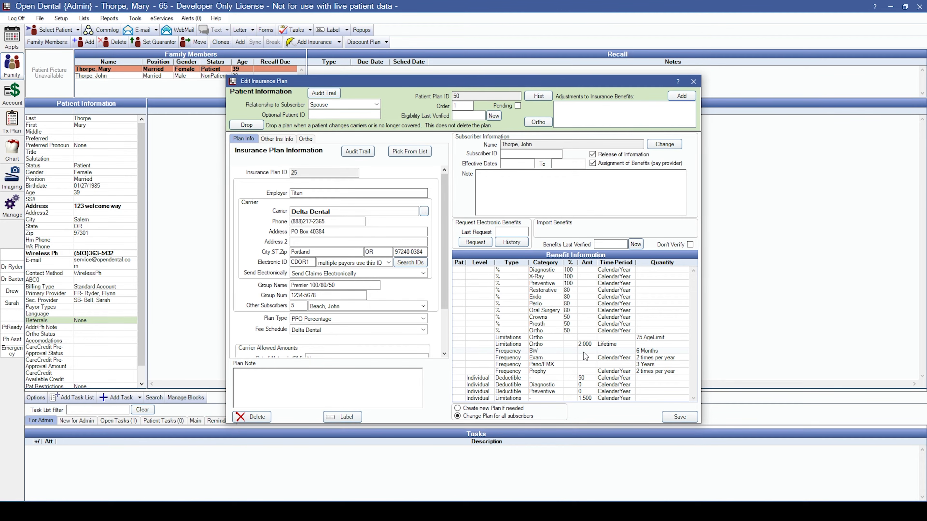
Fill in the subscriber ID and save the Delta Dental plan as primary coverage.
{"action": "left_click", "coordinate": [530, 155]}
{"action": "type", "text": "12345"}
{"action": "left_click", "coordinate": [691, 418]}
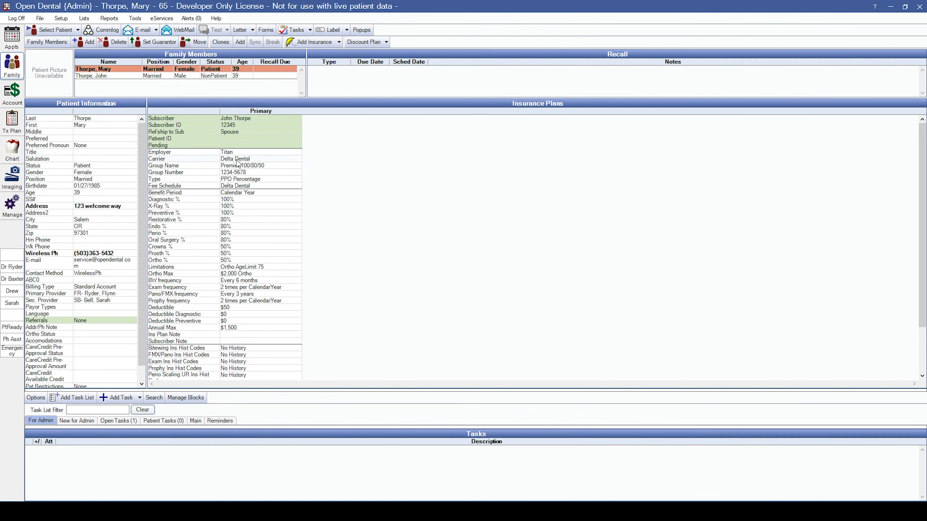
Switch to the Chart module and open the Medical window from Patient Info.
{"action": "left_click", "coordinate": [11, 156]}
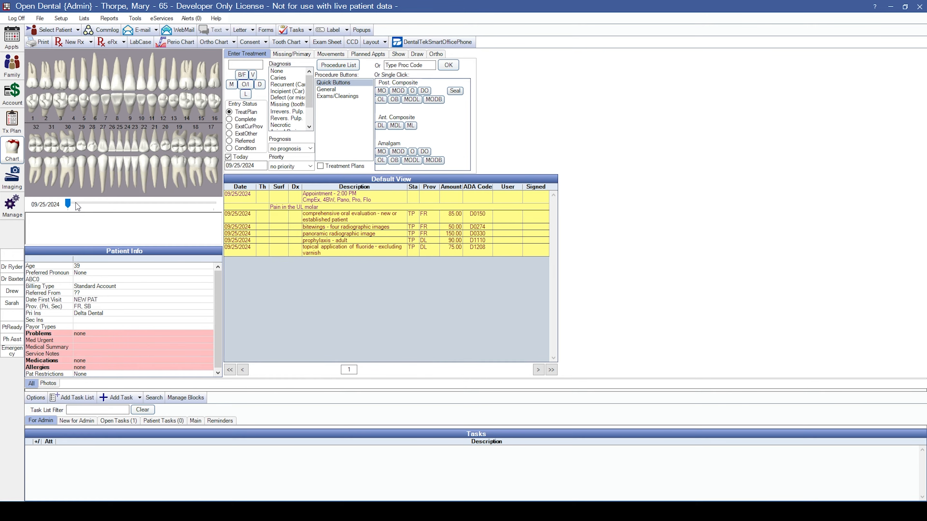
{"action": "left_click", "coordinate": [170, 225]}
{"action": "double_click", "coordinate": [84, 343]}
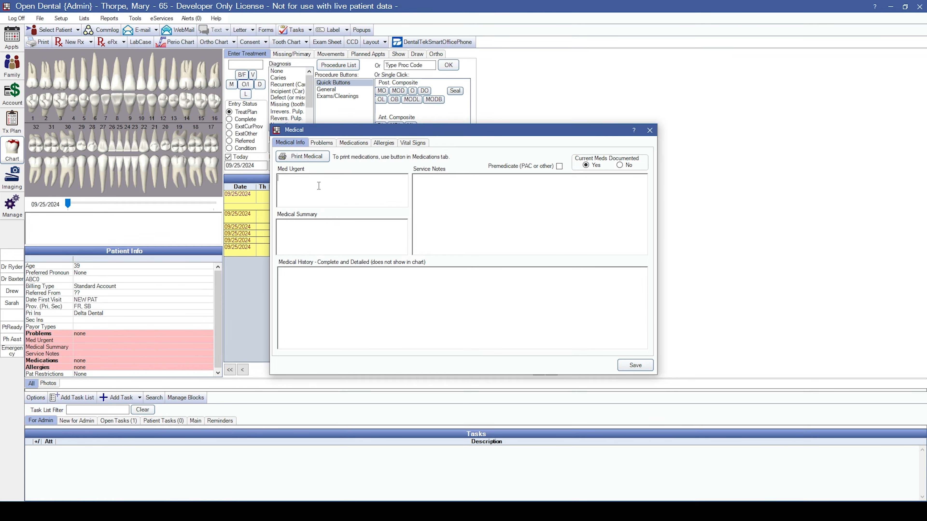
Save 'Severe latex allergy' as Med Urgent with Premedicate checked, then view the schedule.
{"action": "type", "text": "Severe latex allergy"}
{"action": "left_click", "coordinate": [559, 167]}
{"action": "left_click", "coordinate": [643, 367]}
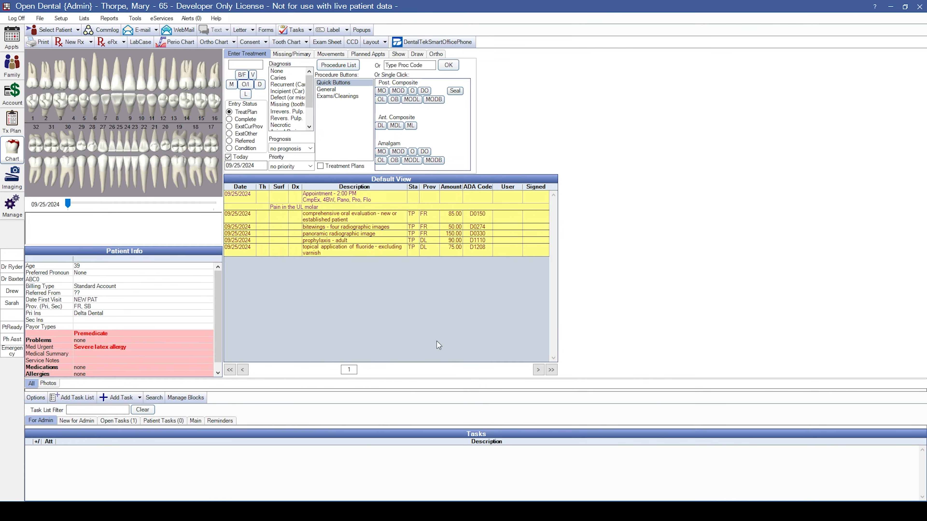
{"action": "left_click", "coordinate": [11, 47]}
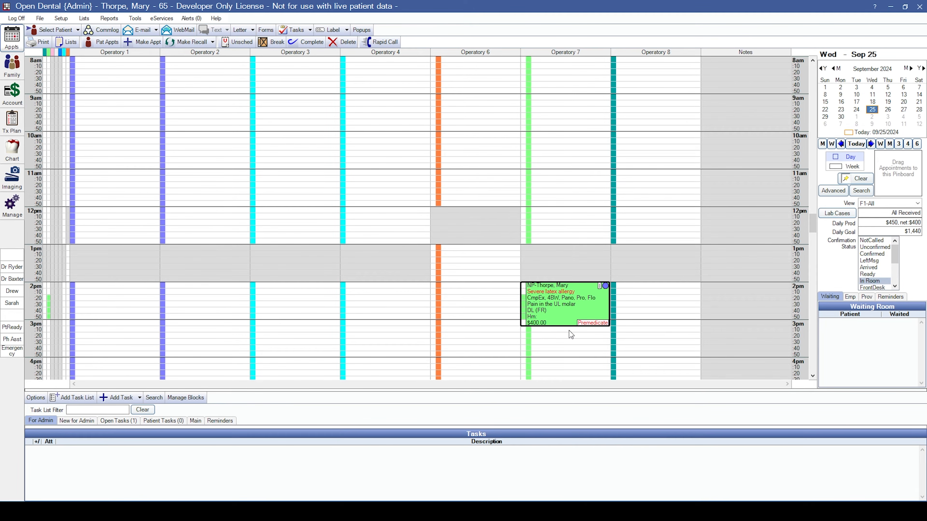
{"action": "mouse_move", "coordinate": [573, 326]}
{"action": "mouse_move", "coordinate": [593, 311]}
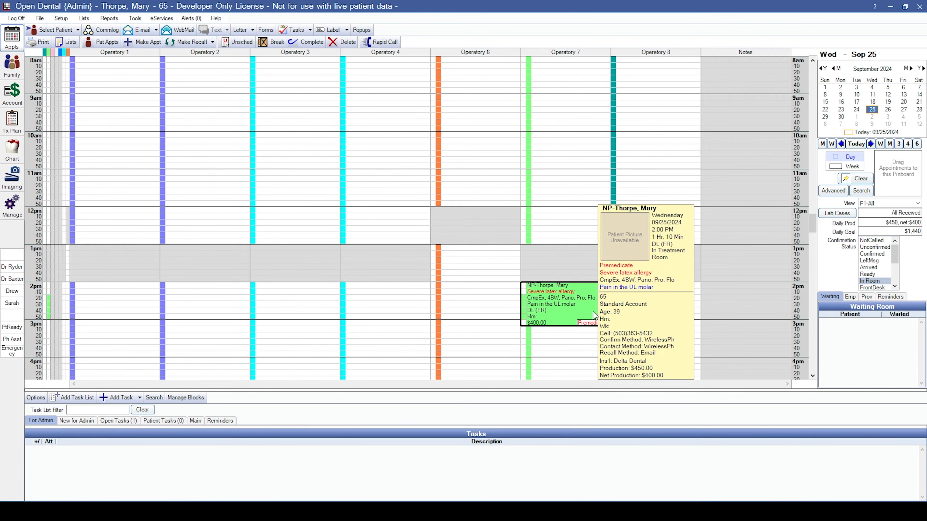
Insert the 'Don't Lean Back' quick paste note into the patient's service notes.
{"action": "left_click", "coordinate": [13, 150]}
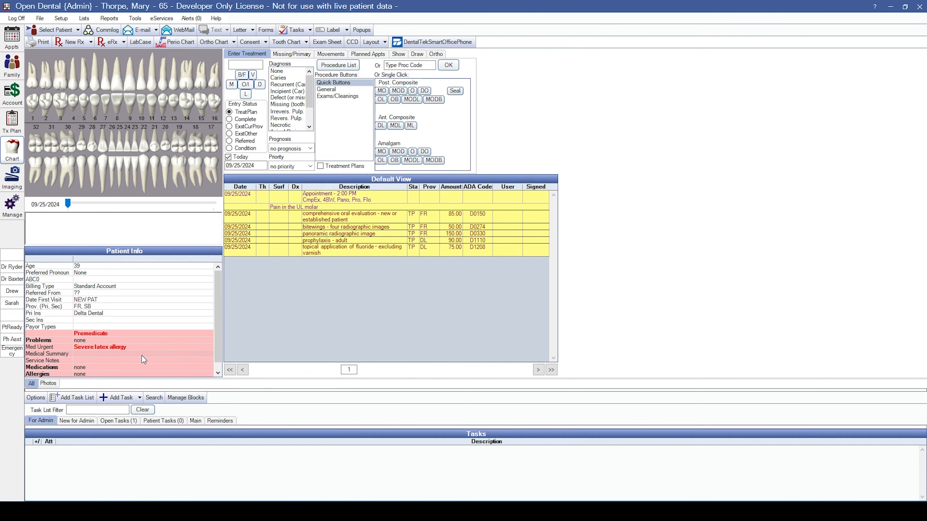
{"action": "double_click", "coordinate": [141, 346]}
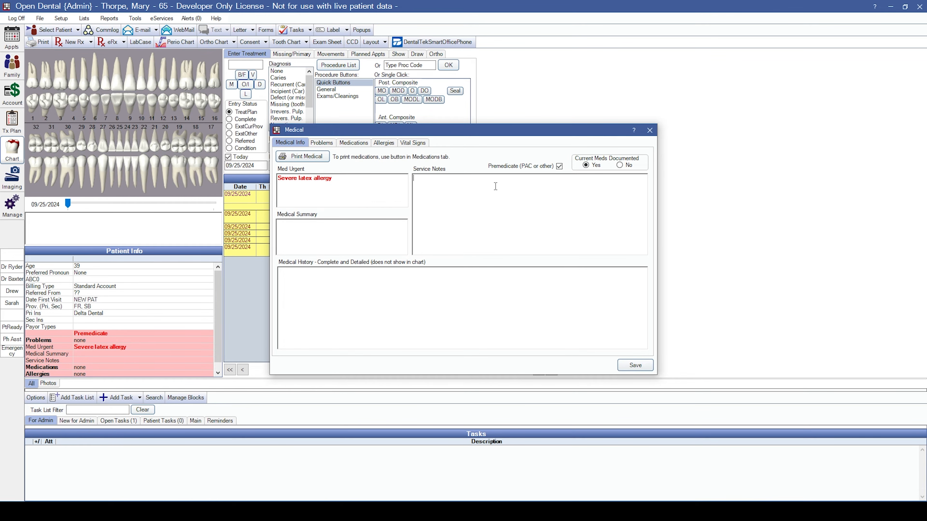
{"action": "right_click", "coordinate": [425, 182]}
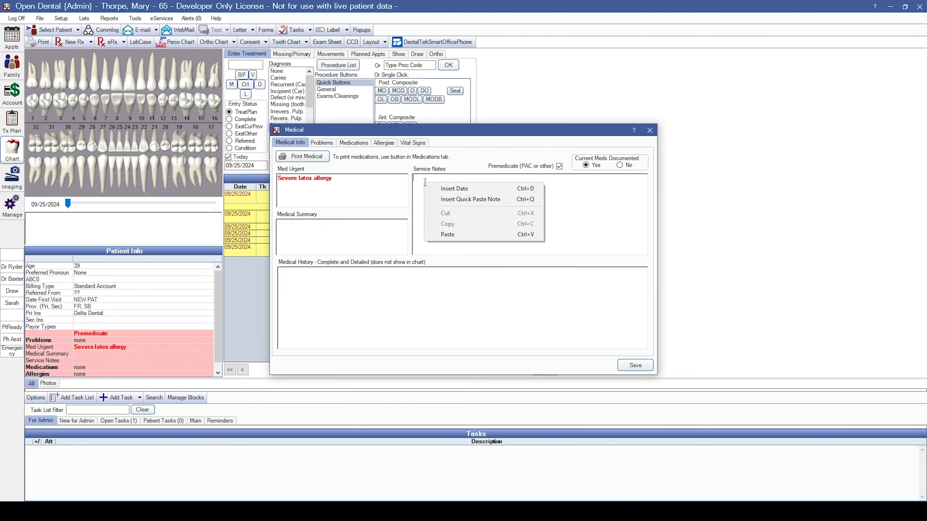
{"action": "left_click", "coordinate": [445, 200]}
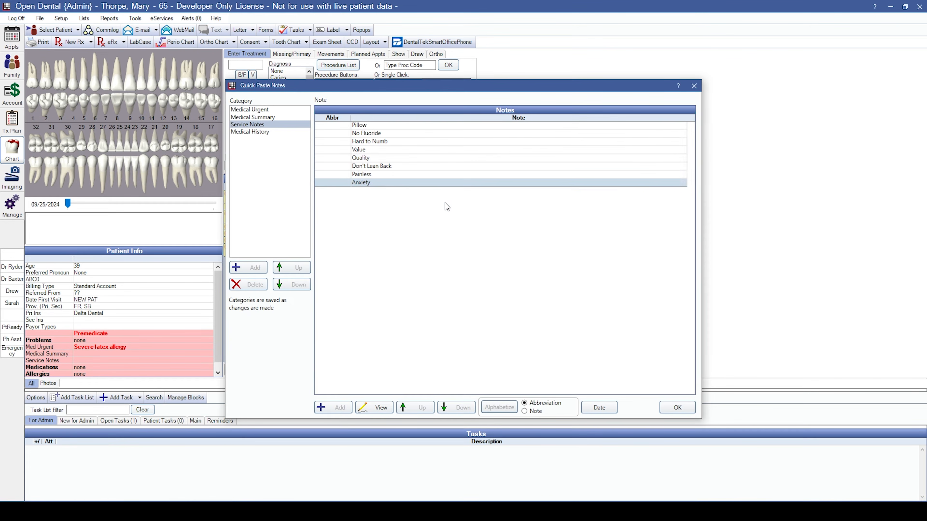
{"action": "left_click", "coordinate": [389, 166]}
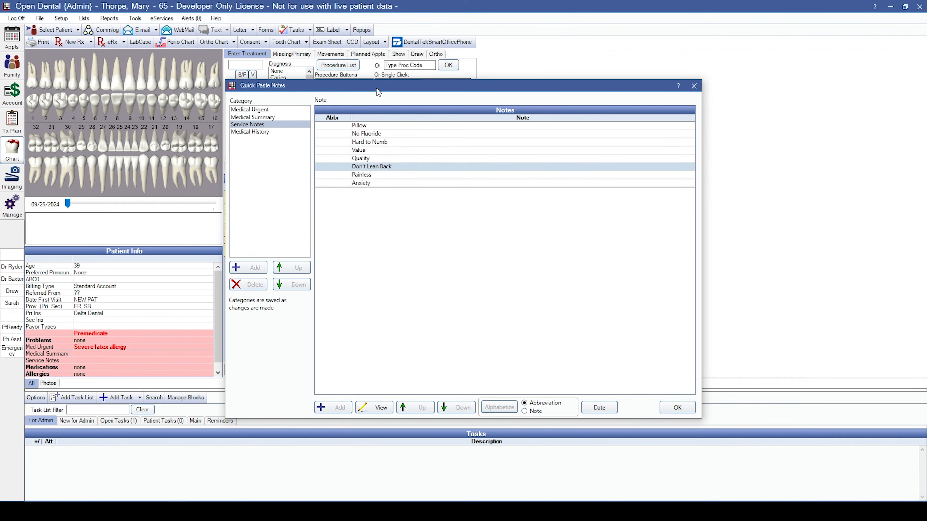
{"action": "mouse_move", "coordinate": [378, 93]}
{"action": "left_mouse_down"}
{"action": "mouse_move", "coordinate": [436, 94]}
{"action": "mouse_move", "coordinate": [376, 95]}
{"action": "mouse_move", "coordinate": [373, 84]}
{"action": "left_mouse_up"}
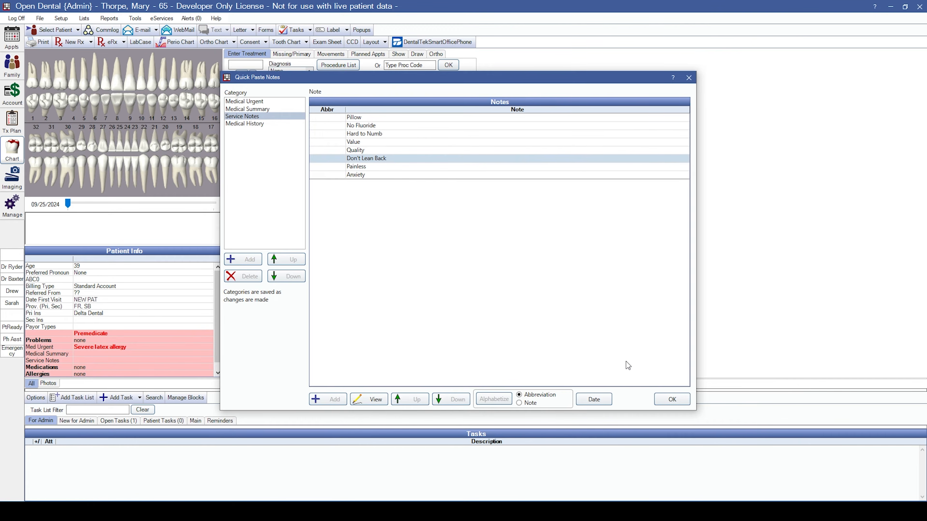
{"action": "left_click", "coordinate": [672, 400]}
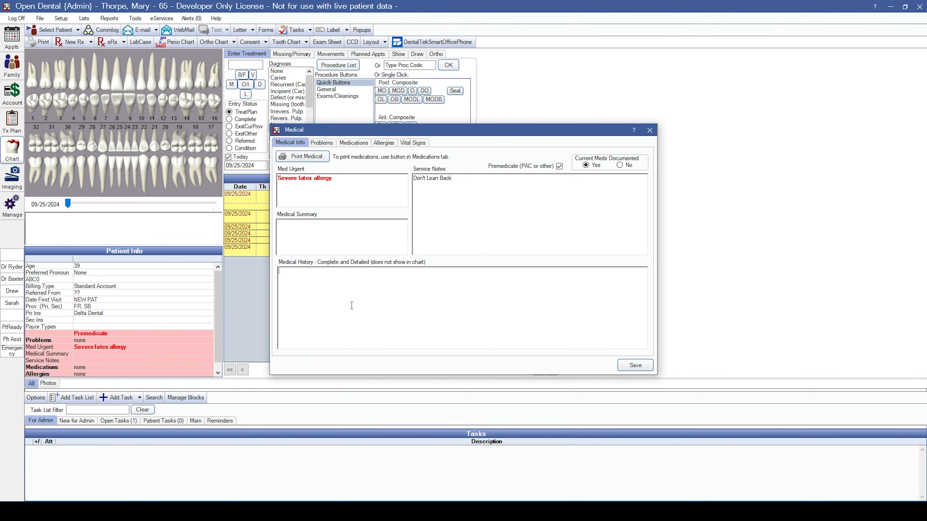
{"action": "left_click", "coordinate": [322, 143]}
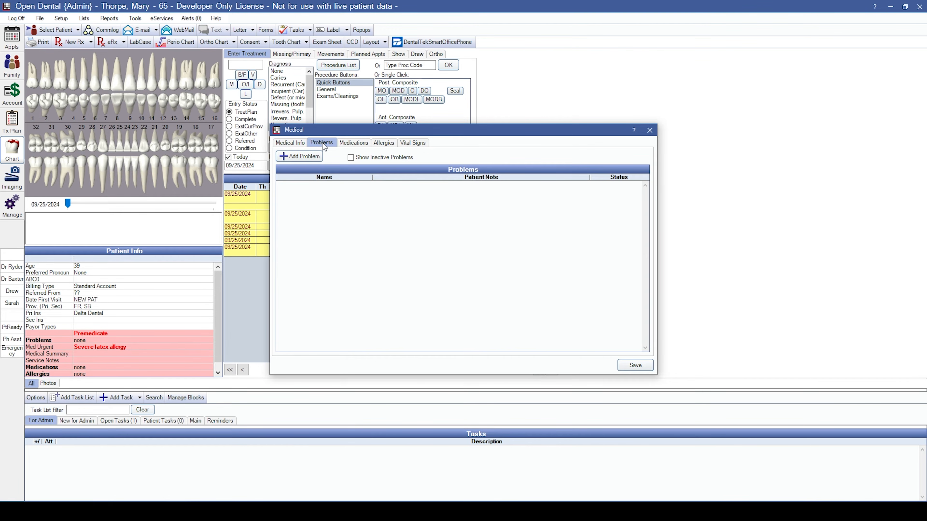
Select Diabetes and Stroke from the Problems list and add them as active problems.
{"action": "left_click", "coordinate": [313, 156]}
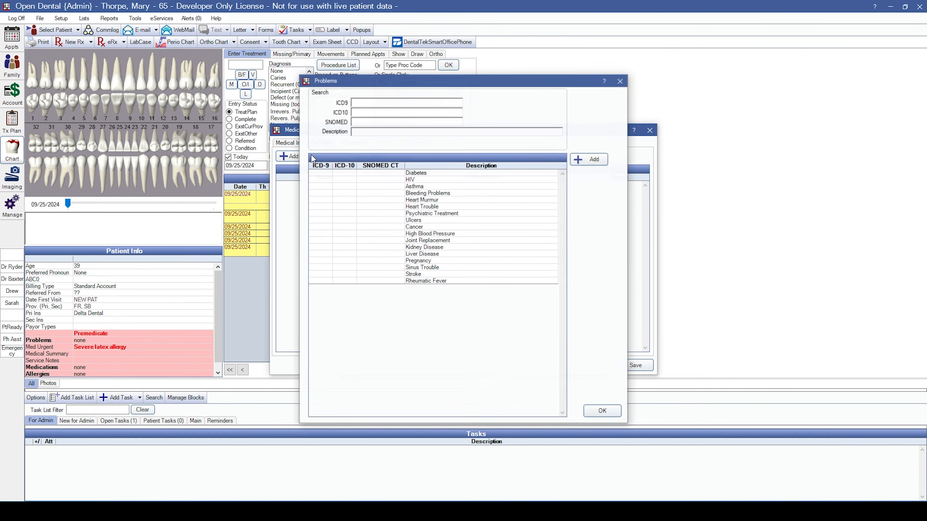
{"action": "left_click", "coordinate": [427, 175]}
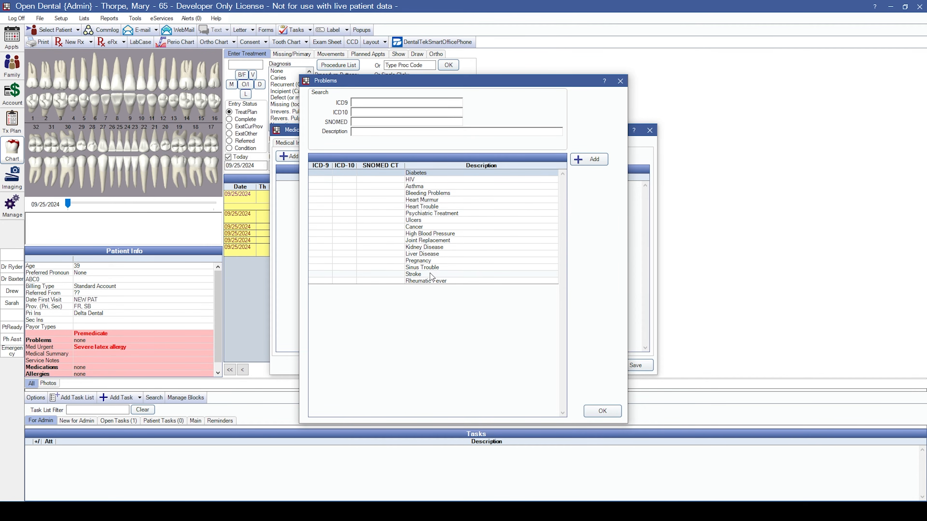
{"action": "left_click", "coordinate": [426, 275]}
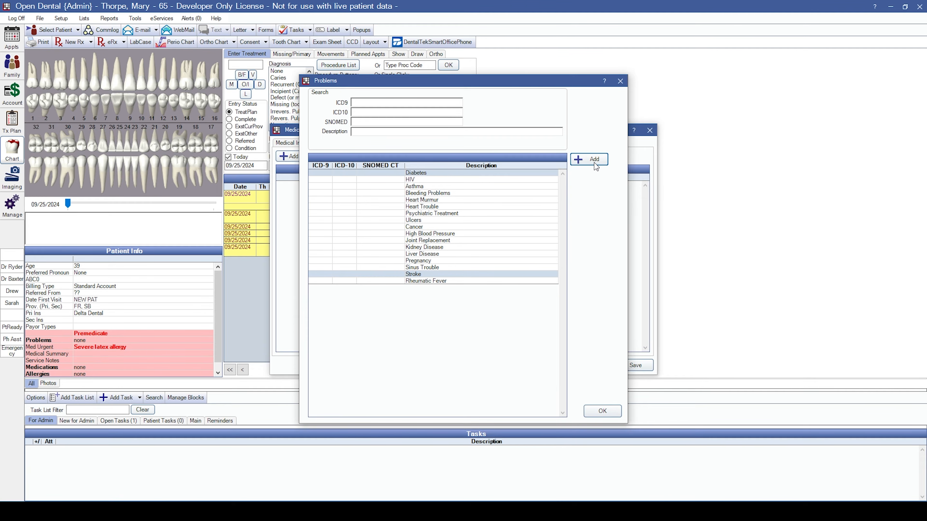
{"action": "left_click", "coordinate": [602, 411]}
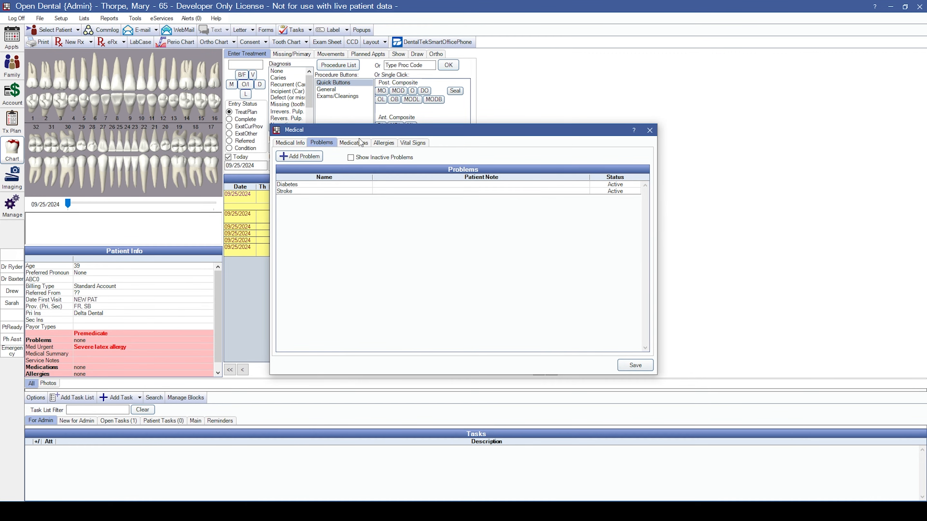
Add Acetaminophen (Aspirin) as an active medication for the patient and save it.
{"action": "left_click", "coordinate": [352, 143]}
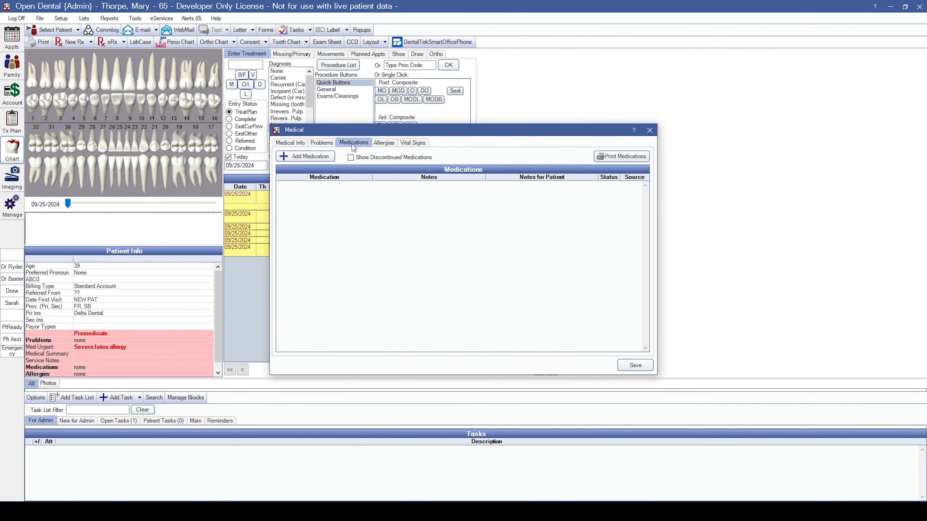
{"action": "left_click", "coordinate": [319, 156]}
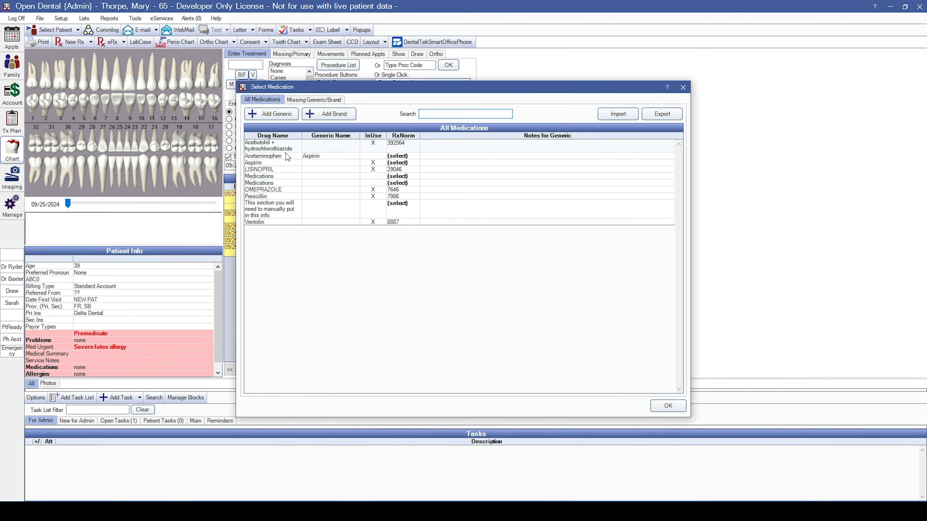
{"action": "left_click", "coordinate": [286, 156]}
{"action": "left_click", "coordinate": [667, 406]}
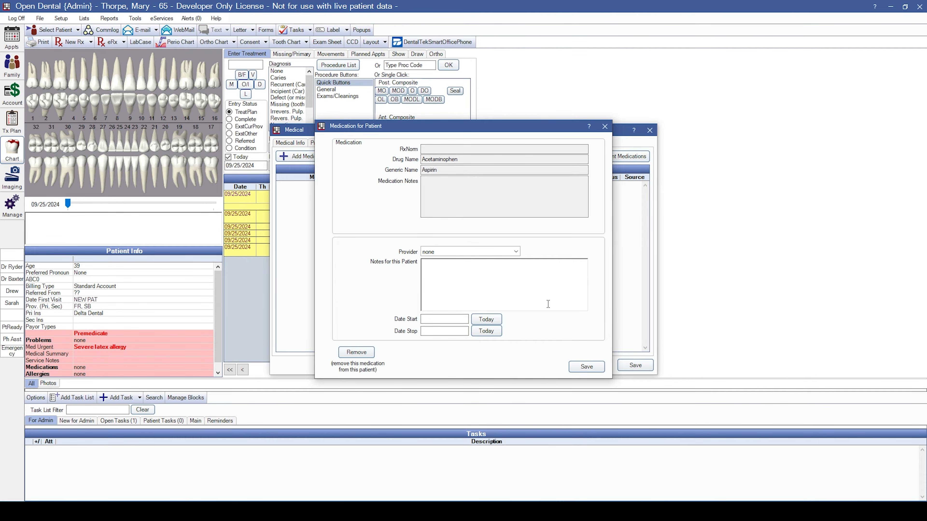
{"action": "left_click", "coordinate": [586, 367]}
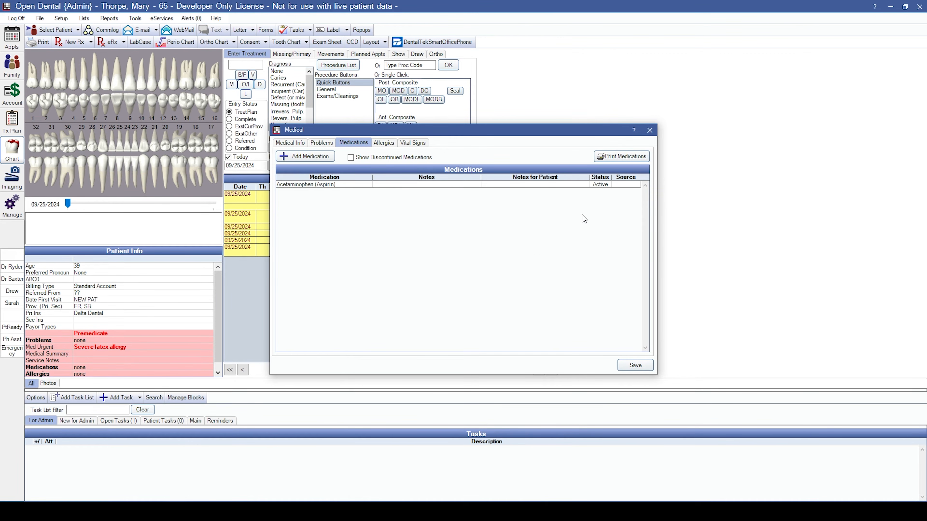
{"action": "left_click", "coordinate": [382, 145]}
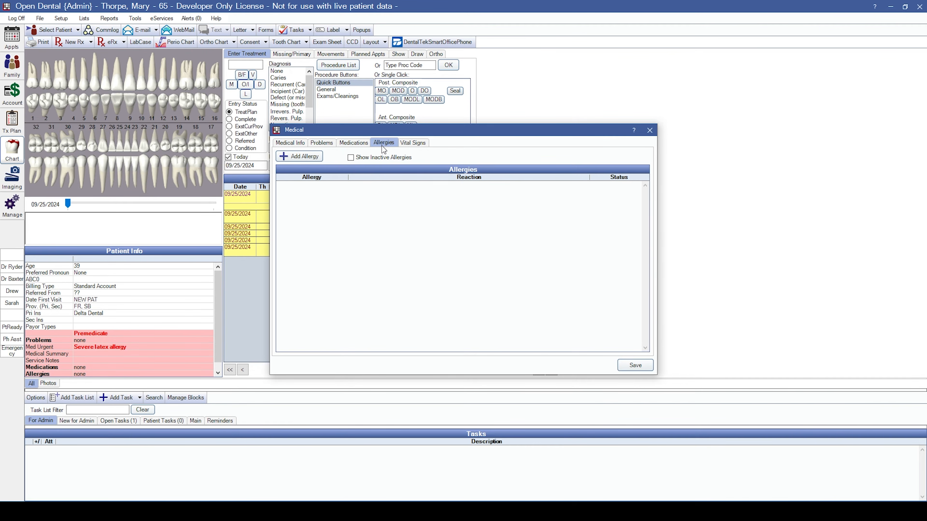
Add Latex as an active allergy for the patient.
{"action": "left_click", "coordinate": [307, 160]}
{"action": "left_click", "coordinate": [435, 208]}
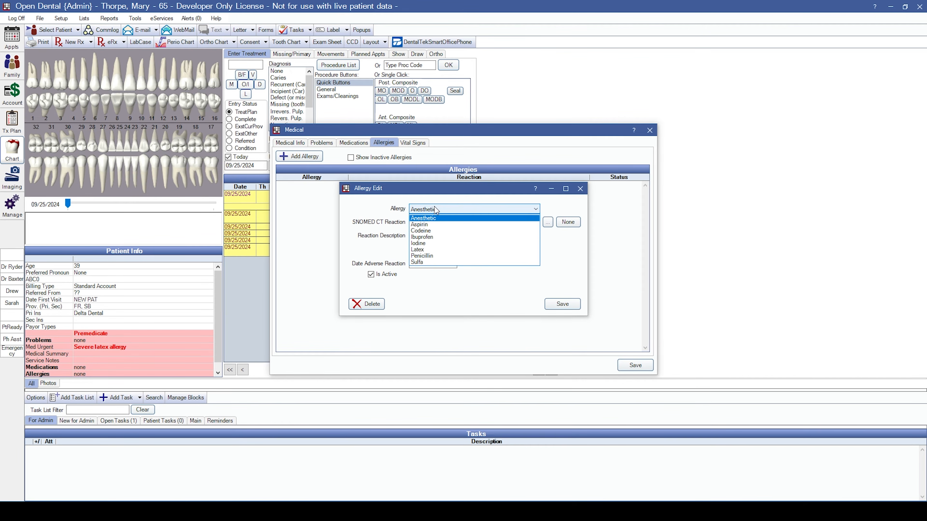
{"action": "left_click", "coordinate": [419, 250]}
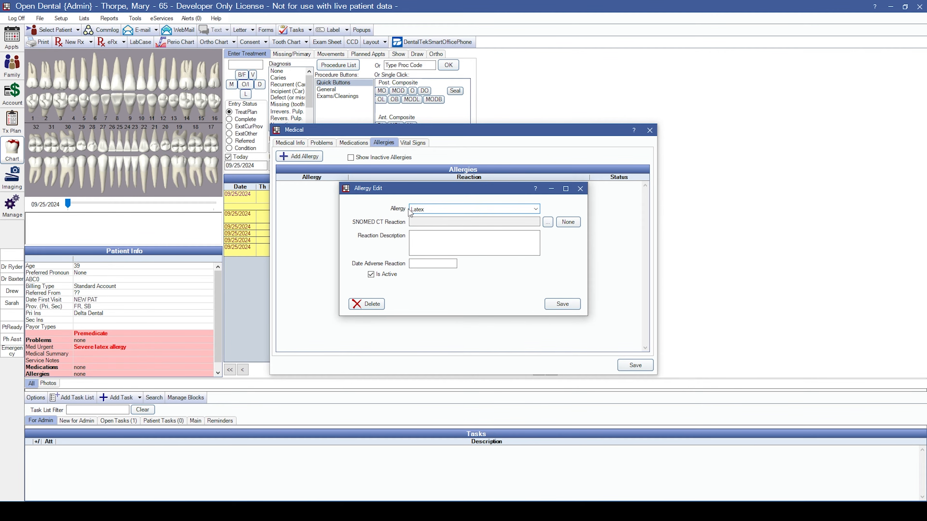
{"action": "left_click", "coordinate": [427, 247]}
{"action": "left_click", "coordinate": [427, 265]}
{"action": "left_click", "coordinate": [562, 305]}
Save the Medical window so the chart lists the new problems, medication and allergy.
{"action": "left_click", "coordinate": [410, 143]}
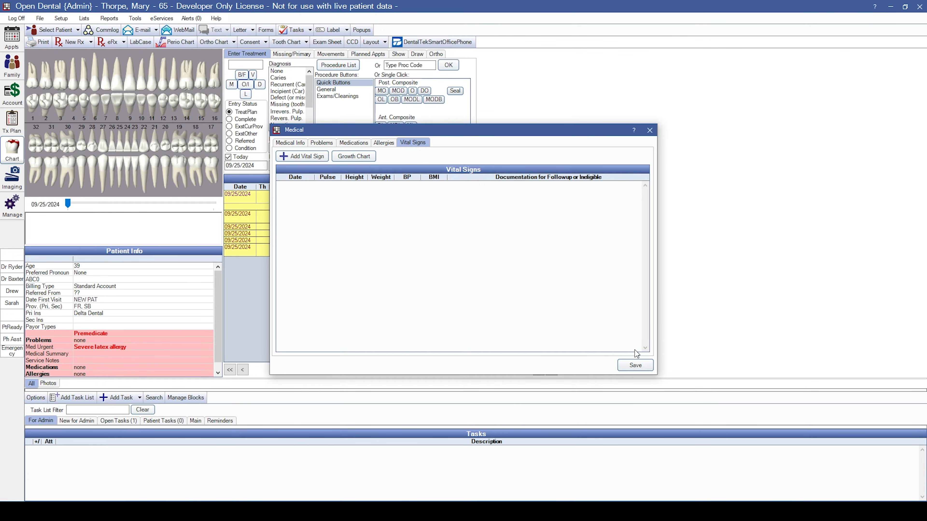
{"action": "left_click", "coordinate": [635, 366]}
{"action": "scroll", "coordinate": [93, 327], "scroll_direction": "down", "scroll_amount": 2}
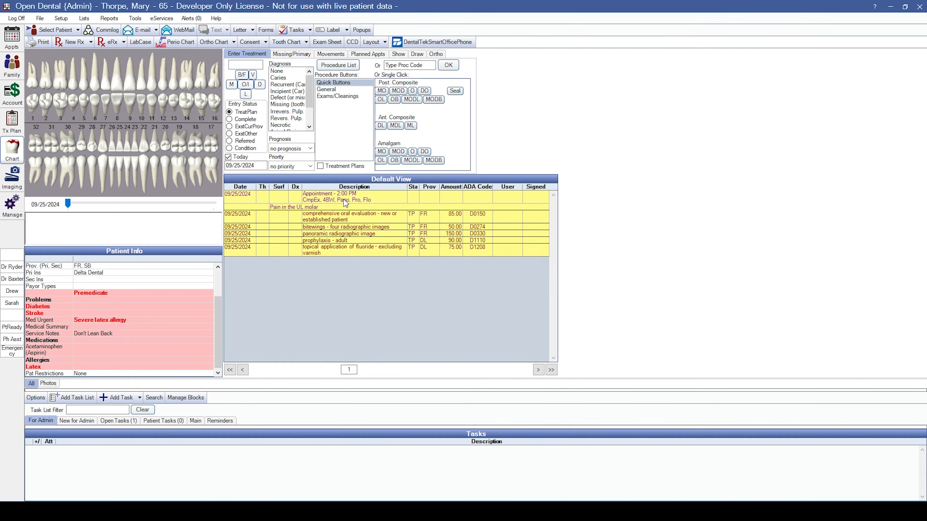
Select the 2:00 PM appointment row and show the Missing/Primary tooth tools.
{"action": "left_click", "coordinate": [377, 198]}
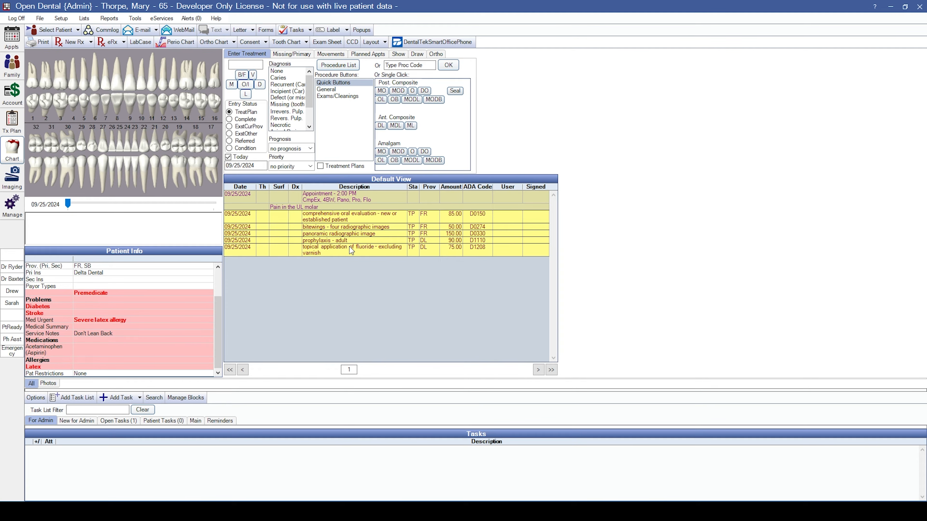
{"action": "left_click", "coordinate": [280, 53]}
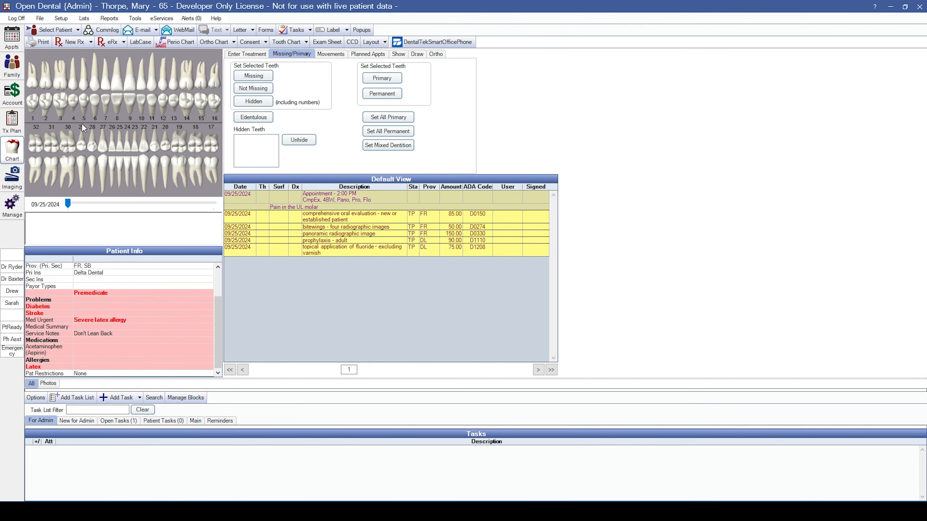
Mark tooth 13 missing, hide tooth 16 and make tooth 21 primary.
{"action": "left_click", "coordinate": [253, 75]}
{"action": "left_click", "coordinate": [248, 104]}
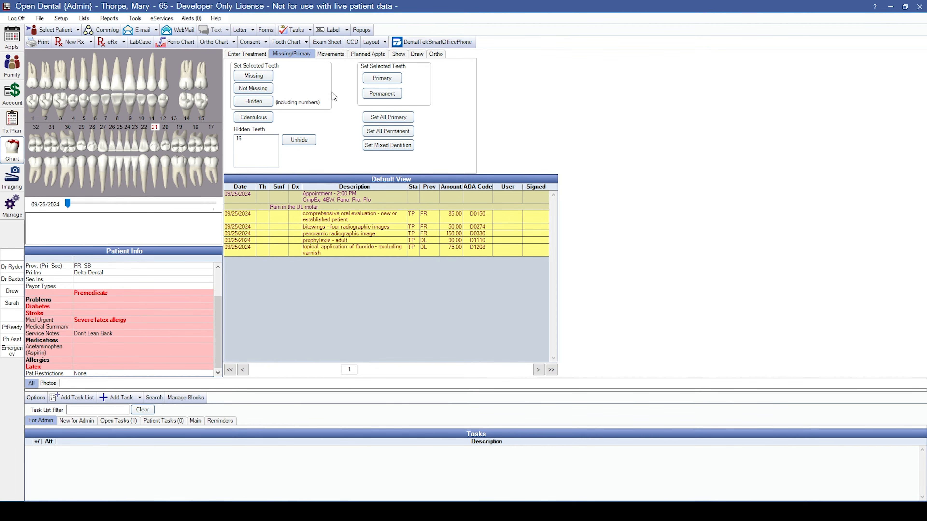
{"action": "left_click", "coordinate": [381, 80]}
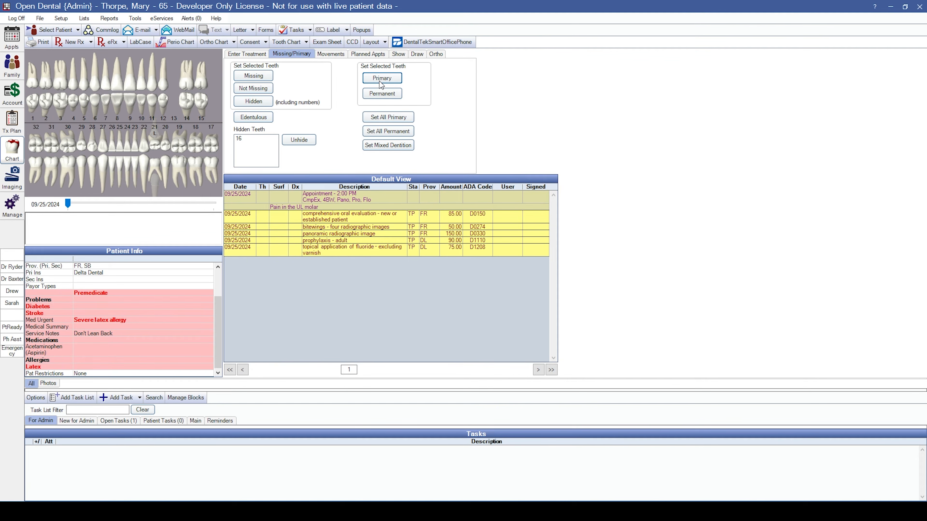
Switch the whole dentition to primary, then back to all permanent, and show the Movements tools.
{"action": "left_click", "coordinate": [394, 117]}
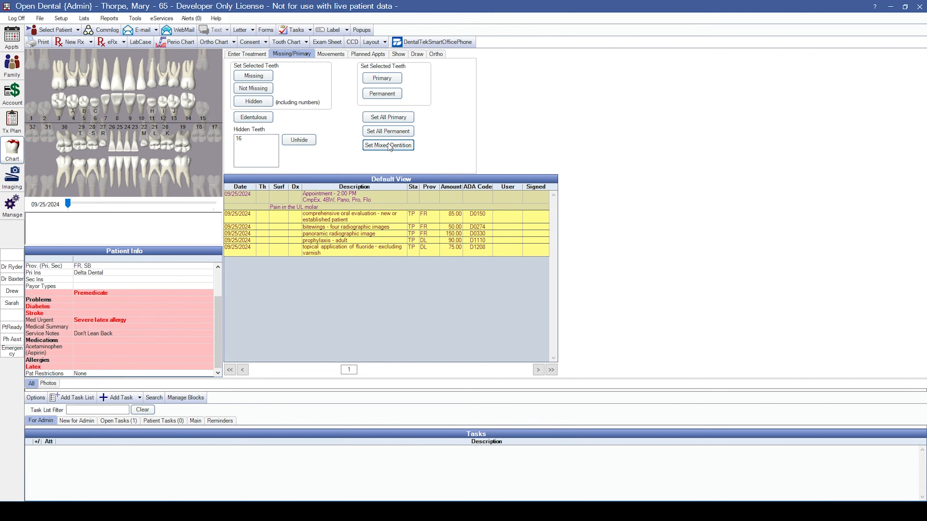
{"action": "left_click", "coordinate": [390, 135]}
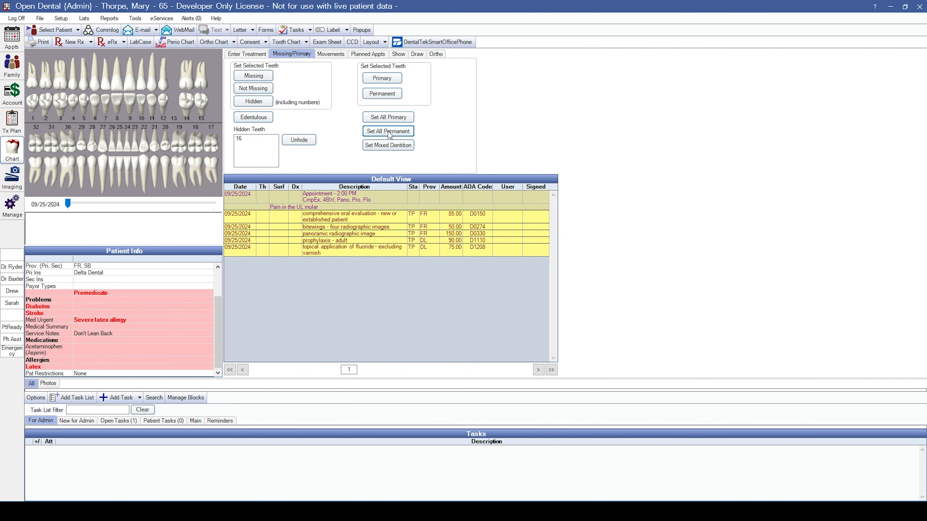
{"action": "left_click", "coordinate": [329, 55]}
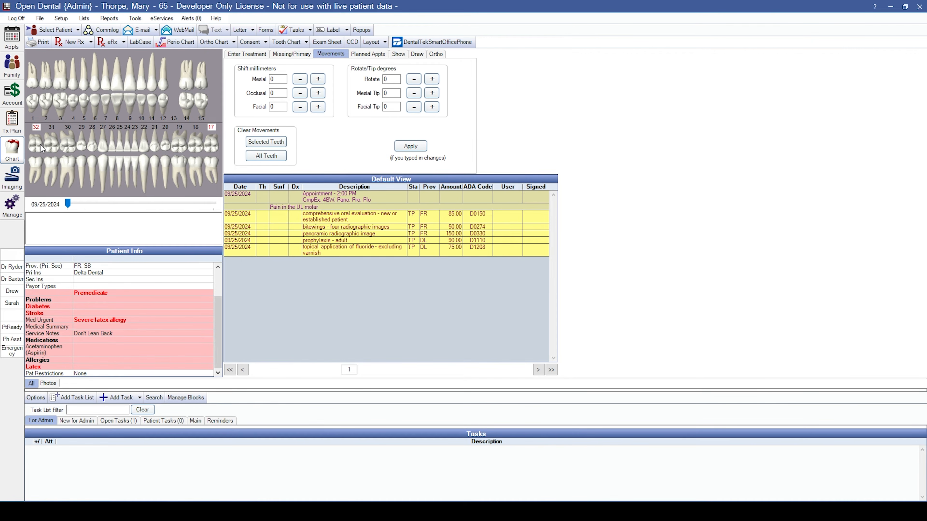
Shift teeth 32 and 17 occlusally with repeated Occlusal minus presses.
{"action": "left_click", "coordinate": [297, 97]}
{"action": "left_click", "coordinate": [297, 97]}
{"action": "left_click", "coordinate": [300, 95]}
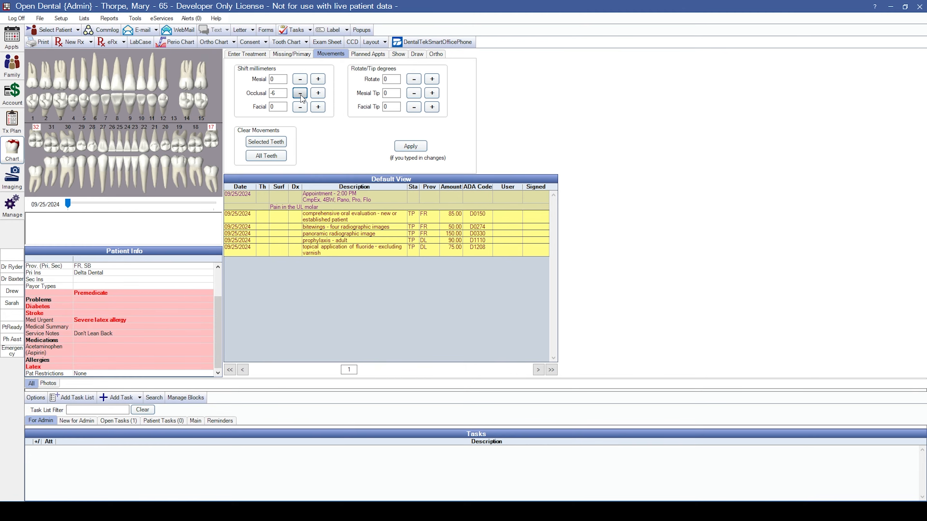
{"action": "left_click", "coordinate": [300, 95]}
{"action": "left_click", "coordinate": [300, 95]}
{"action": "left_click", "coordinate": [300, 95]}
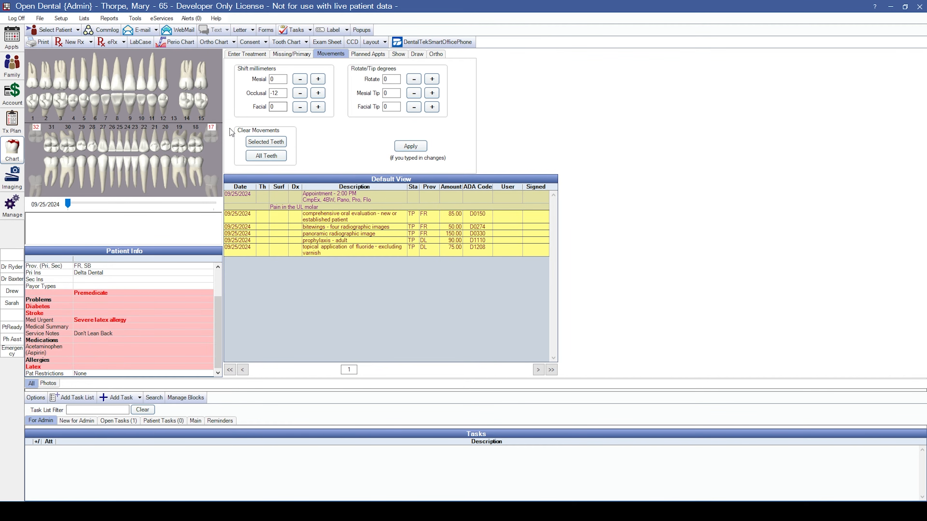
{"action": "left_click", "coordinate": [37, 130]}
Apply a -12 occlusal shift to tooth 1 and tip it mesially to 70 degrees.
{"action": "double_click", "coordinate": [281, 93]}
{"action": "type", "text": "-12"}
{"action": "left_click", "coordinate": [407, 148]}
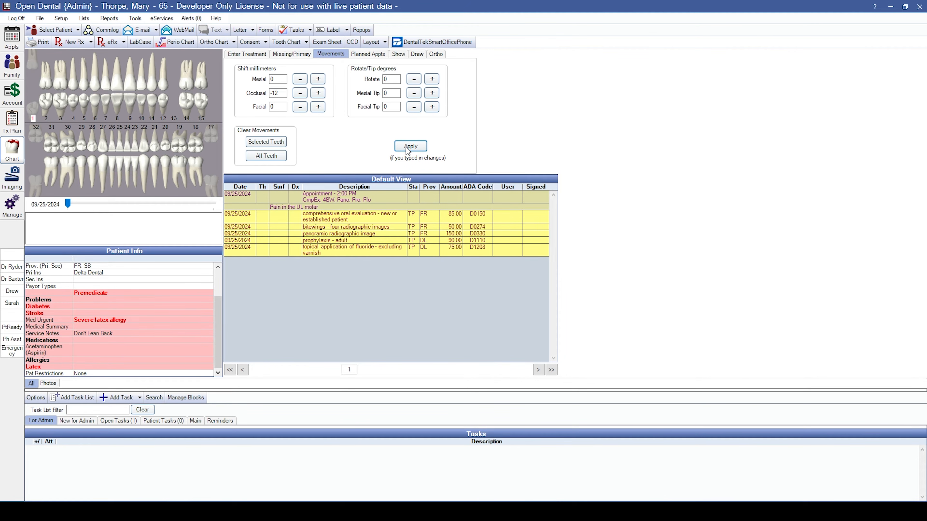
{"action": "left_click", "coordinate": [434, 97]}
{"action": "left_click", "coordinate": [435, 97]}
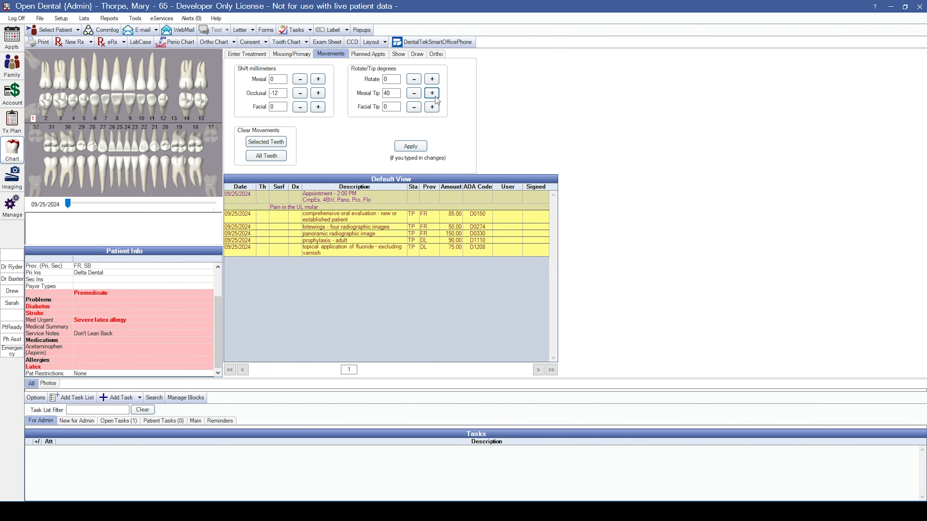
{"action": "left_click", "coordinate": [435, 97]}
{"action": "left_click", "coordinate": [435, 97]}
{"action": "left_click", "coordinate": [30, 118]}
{"action": "left_click", "coordinate": [247, 54]}
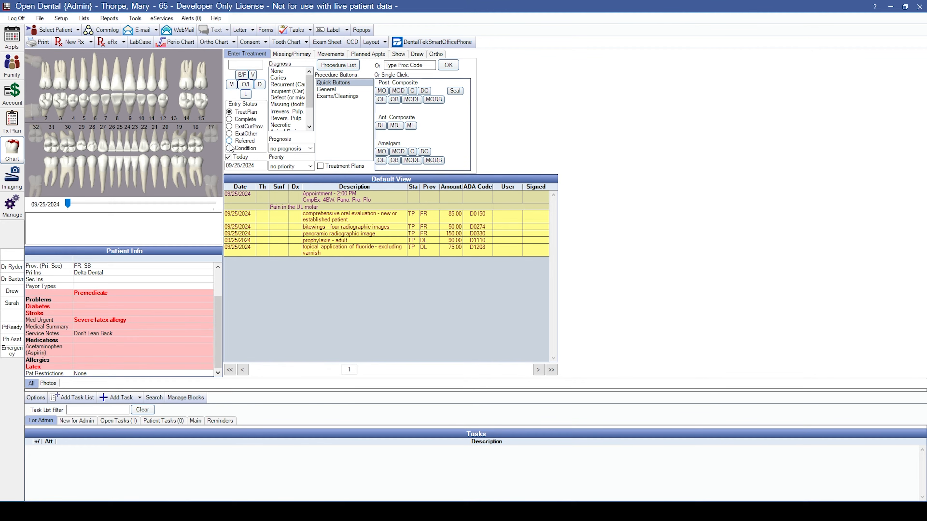
Add an existing-other MOD resin composite (D2393) on tooth 30 with ExstOther status.
{"action": "left_click", "coordinate": [230, 133]}
{"action": "left_click", "coordinate": [398, 91]}
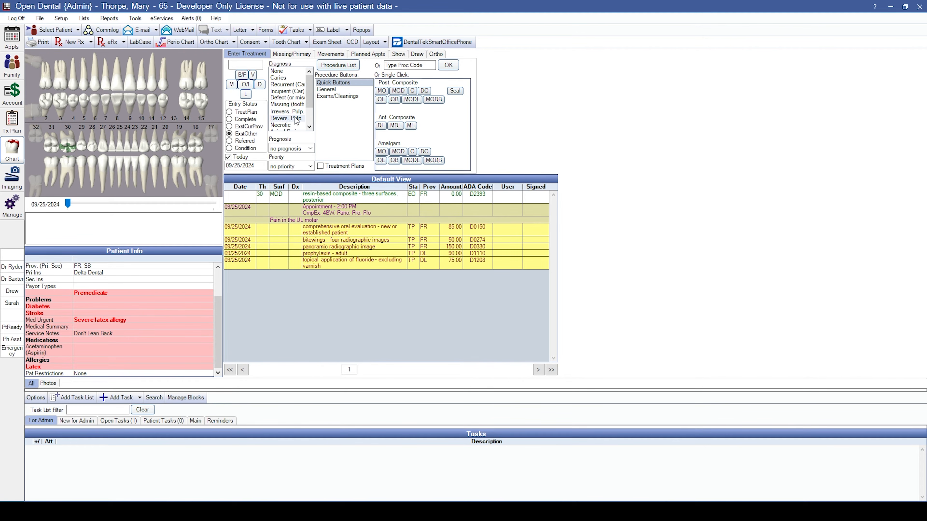
{"action": "left_click", "coordinate": [397, 196]}
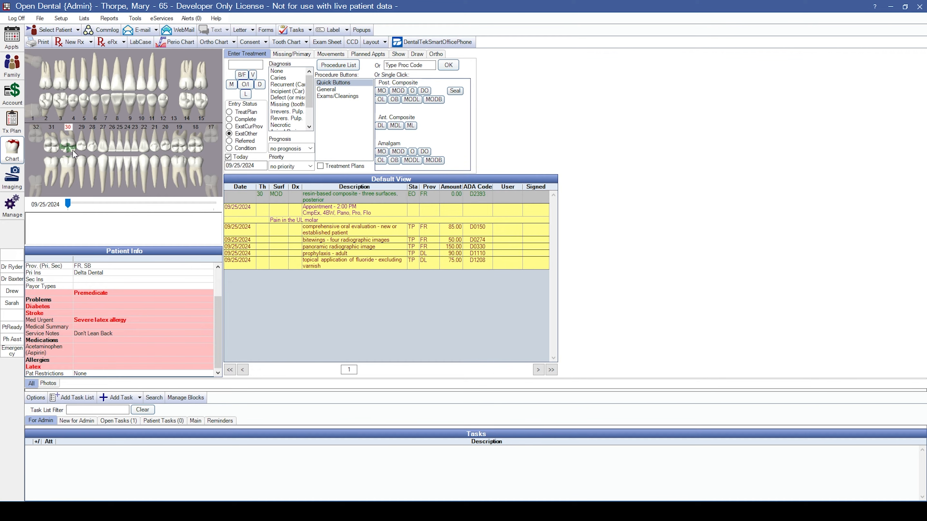
Try the Selected Teeth, None, Appointments and All display filters in the Show options.
{"action": "left_click", "coordinate": [400, 55]}
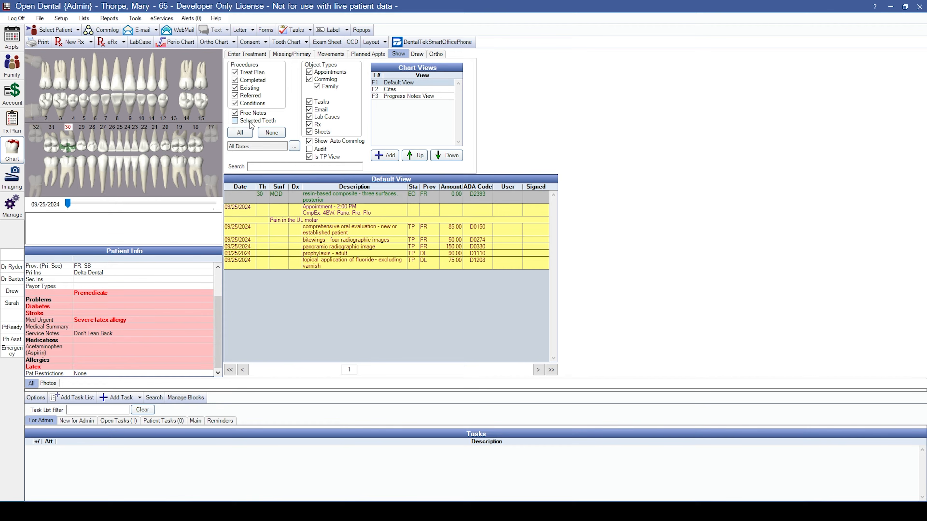
{"action": "left_click", "coordinate": [234, 121]}
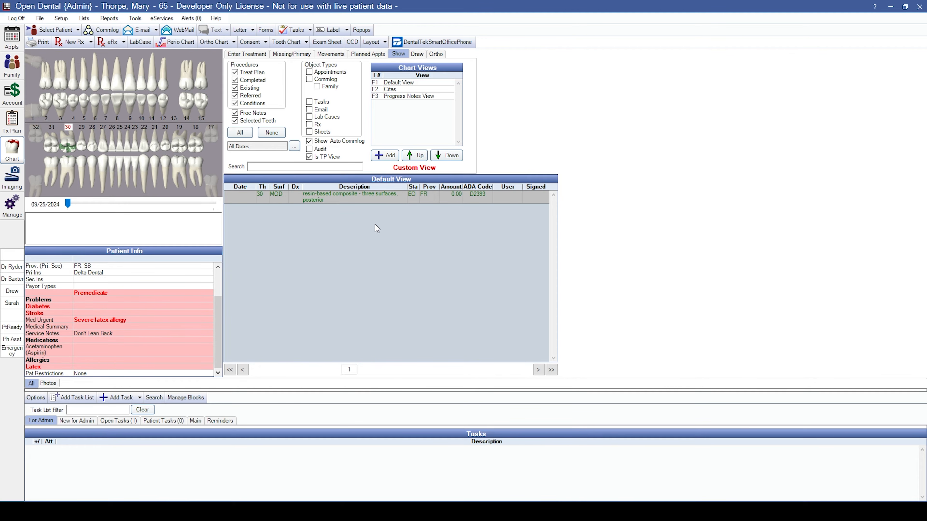
{"action": "left_click", "coordinate": [69, 128]}
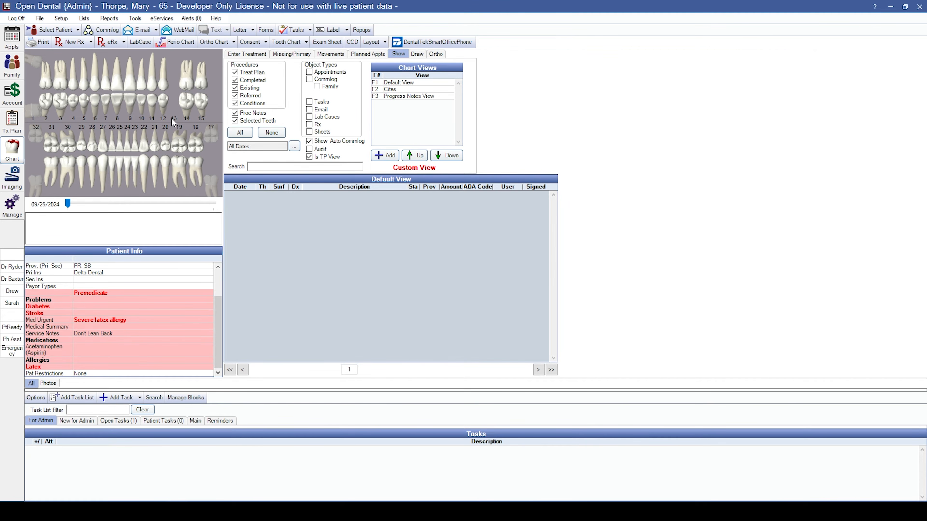
{"action": "left_click", "coordinate": [380, 83]}
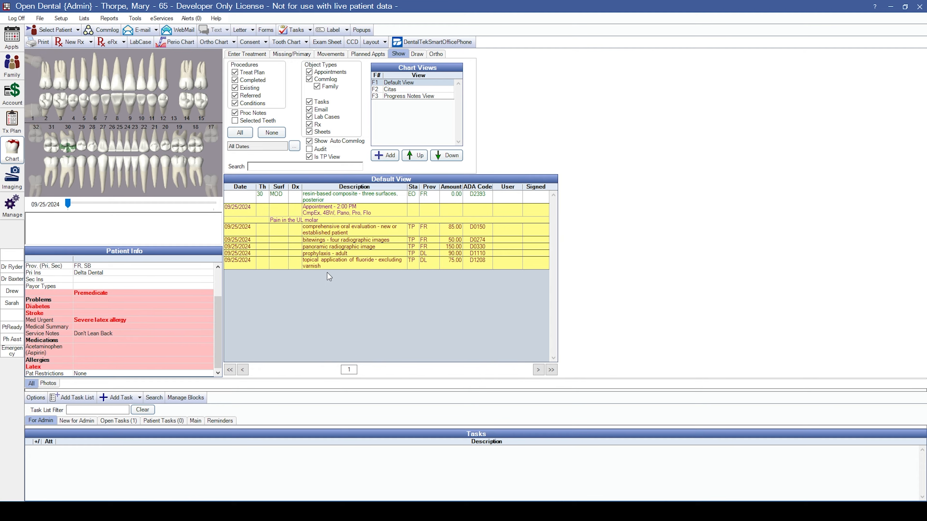
{"action": "left_click", "coordinate": [272, 132]}
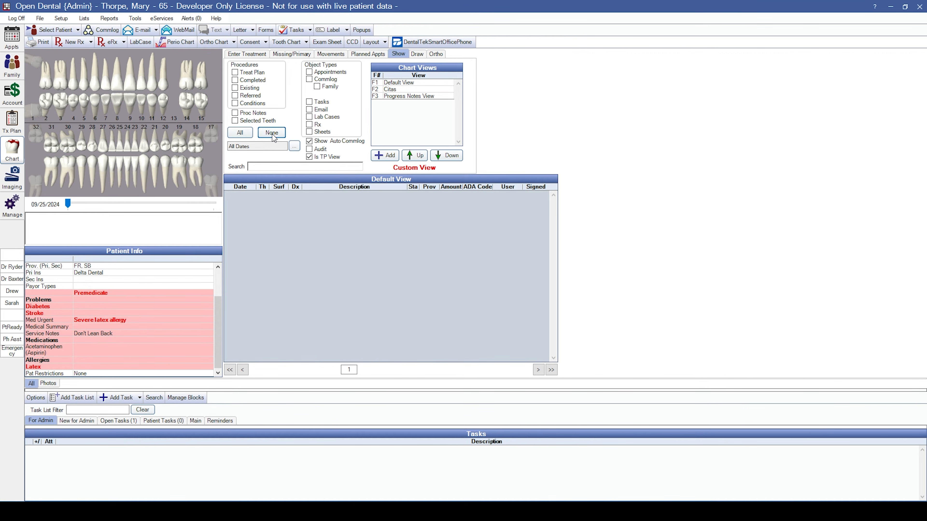
{"action": "left_click", "coordinate": [309, 72]}
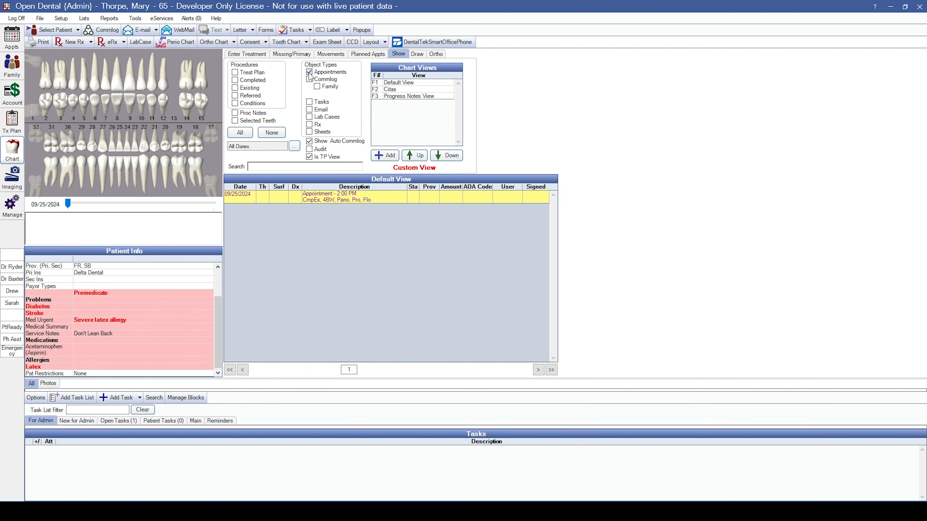
{"action": "left_click", "coordinate": [240, 132]}
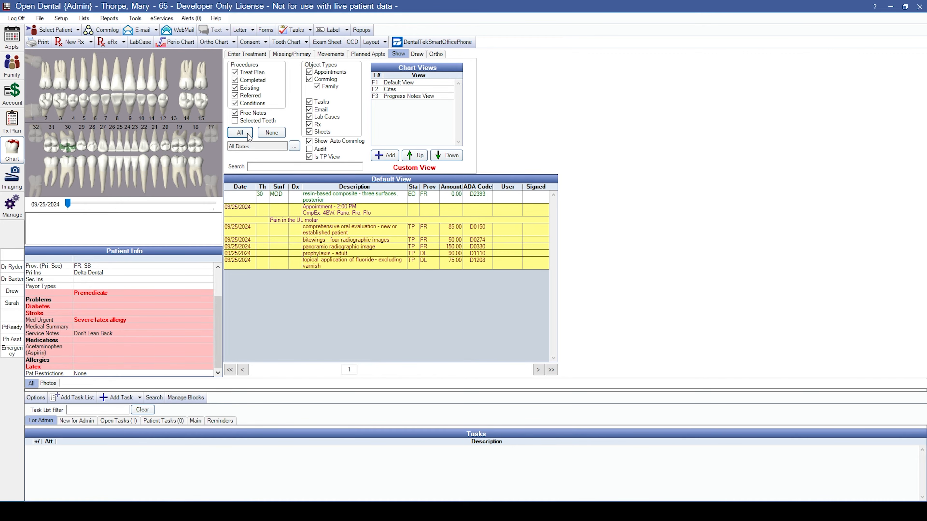
Search chart entries for 'bite' and '1110', clear the search, then cycle Default, Citas and Progress Notes views.
{"action": "left_click", "coordinate": [304, 164]}
{"action": "type", "text": "bite"}
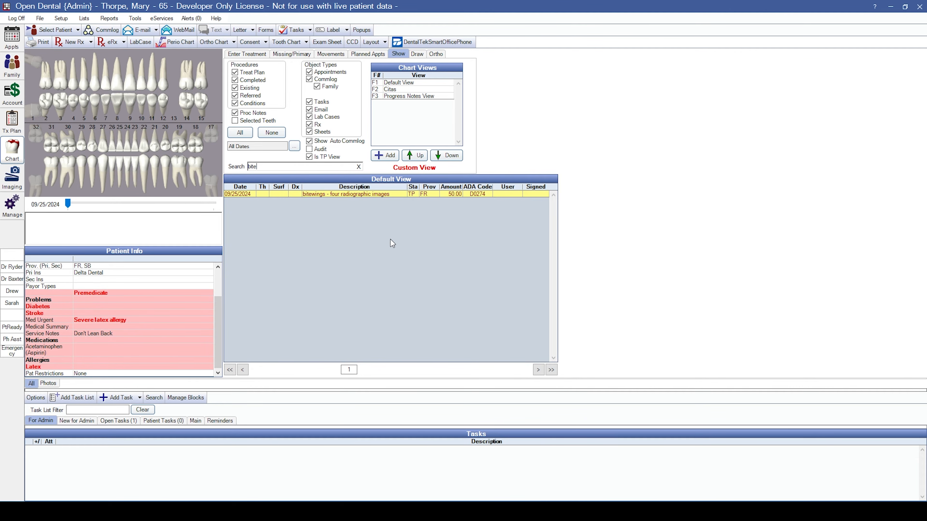
{"action": "left_click_drag", "start_coordinate": [263, 166], "coordinate": [247, 177]}
{"action": "type", "text": "1110"}
{"action": "key", "text": "BackSpace"}
{"action": "key", "text": "BackSpace"}
{"action": "key", "text": "BackSpace"}
{"action": "key", "text": "BackSpace"}
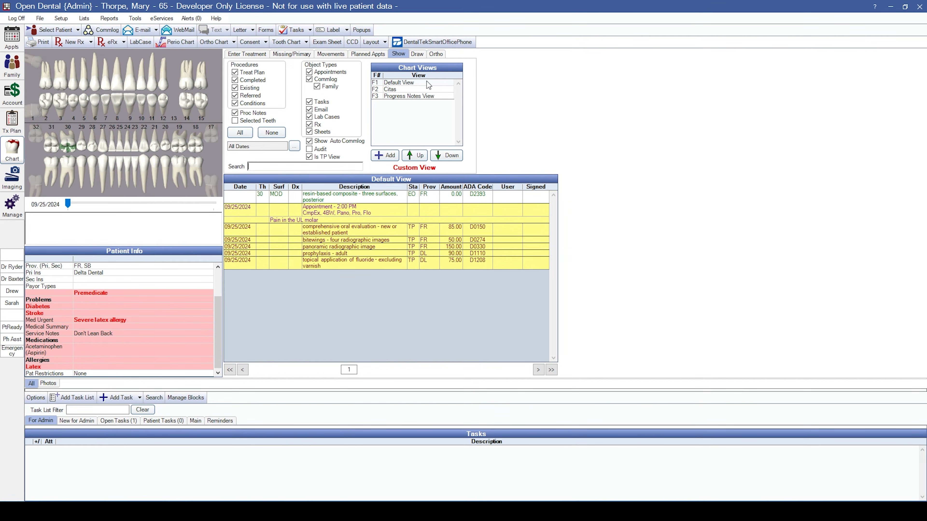
{"action": "left_click", "coordinate": [397, 84]}
{"action": "left_click", "coordinate": [396, 89]}
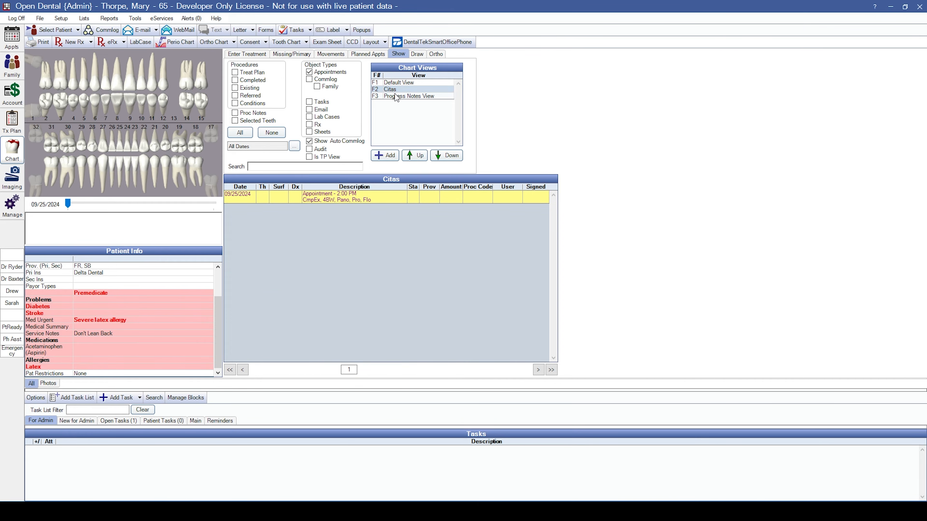
{"action": "left_click", "coordinate": [396, 96]}
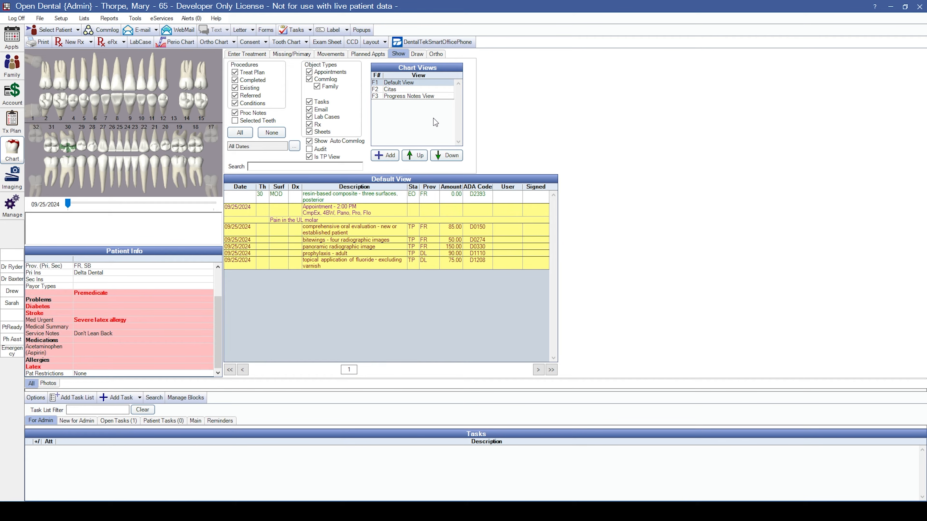
Draw a pen line across lower teeth 27–22 and a vertical stroke on tooth 9.
{"action": "left_click", "coordinate": [418, 58]}
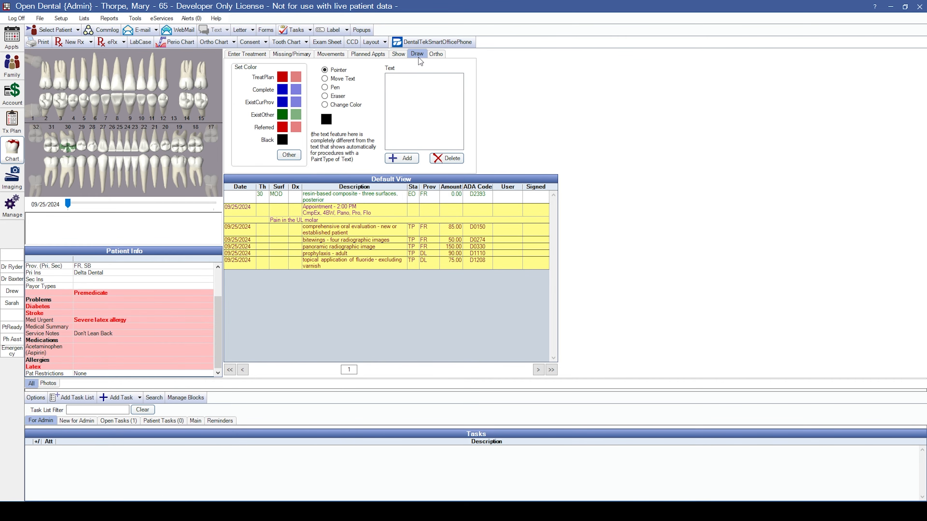
{"action": "left_click", "coordinate": [324, 87]}
{"action": "left_click_drag", "start_coordinate": [103, 146], "coordinate": [144, 145]}
{"action": "left_click_drag", "start_coordinate": [128, 91], "coordinate": [131, 76]}
Add an 'SN' text label on the upper teeth and bring up the Ortho tools.
{"action": "left_click", "coordinate": [337, 82]}
{"action": "left_click", "coordinate": [406, 159]}
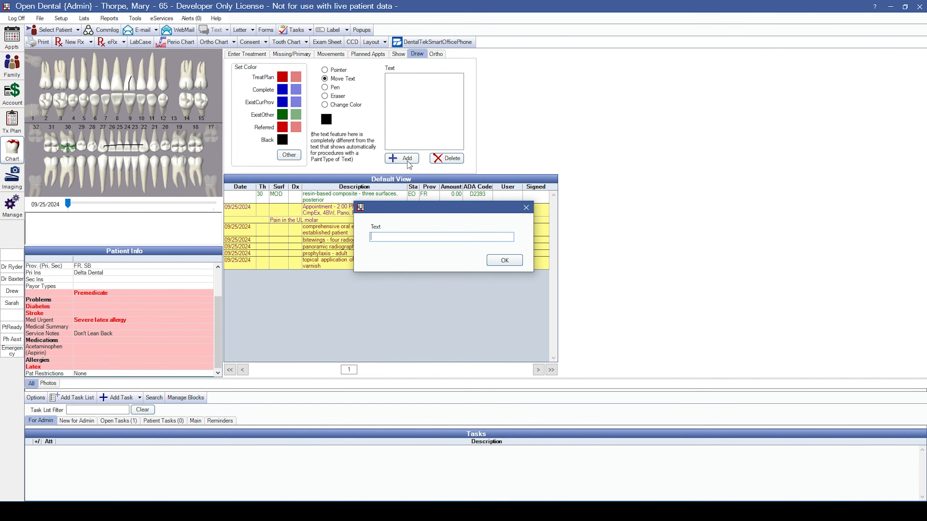
{"action": "type", "text": "SN"}
{"action": "left_click", "coordinate": [498, 259]}
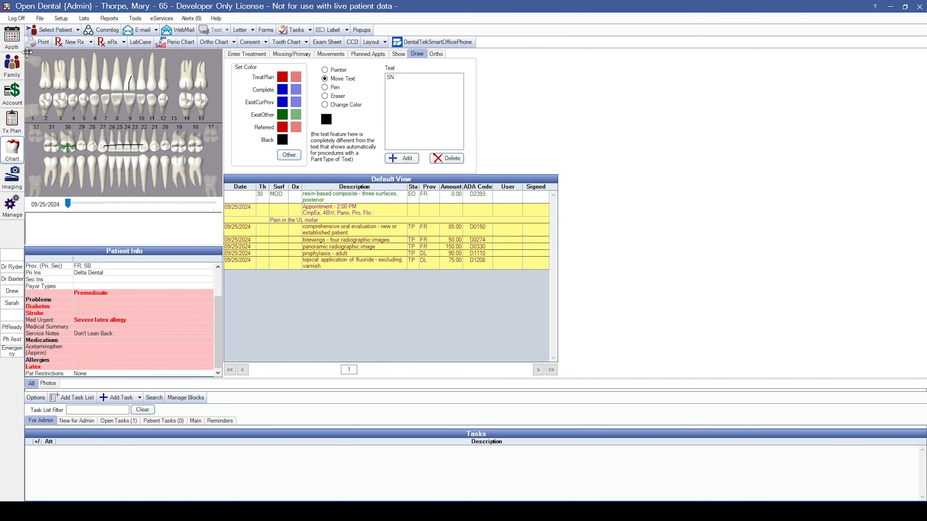
{"action": "left_click", "coordinate": [89, 77]}
{"action": "left_click", "coordinate": [442, 55]}
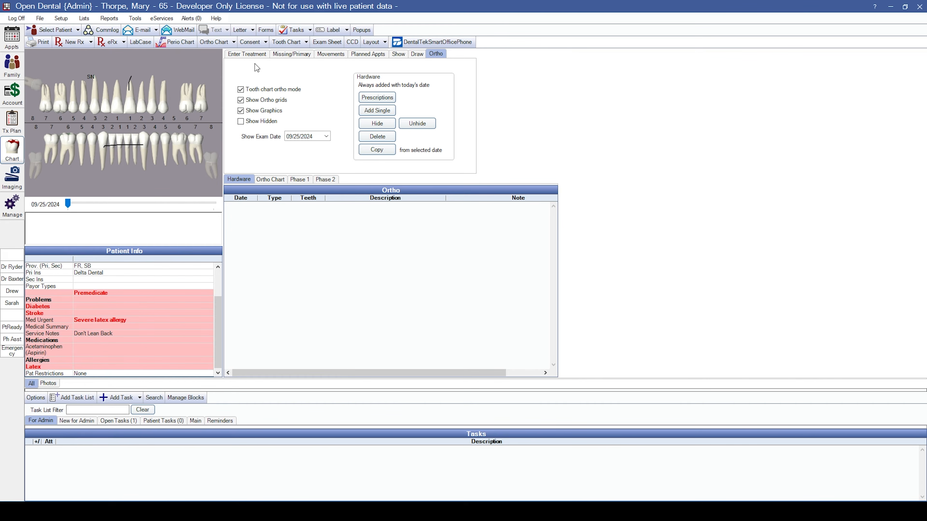
Add a Watch (N1254) condition with Cracked Tooth diagnosis on tooth 9 via the Procedure List.
{"action": "left_click", "coordinate": [234, 54]}
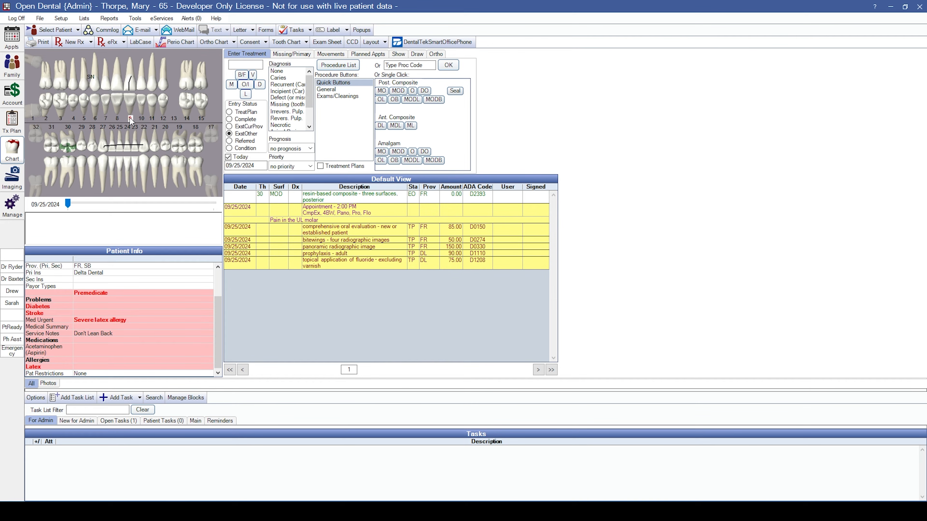
{"action": "left_click", "coordinate": [247, 149]}
{"action": "scroll", "coordinate": [302, 107], "scroll_direction": "down", "scroll_amount": 2}
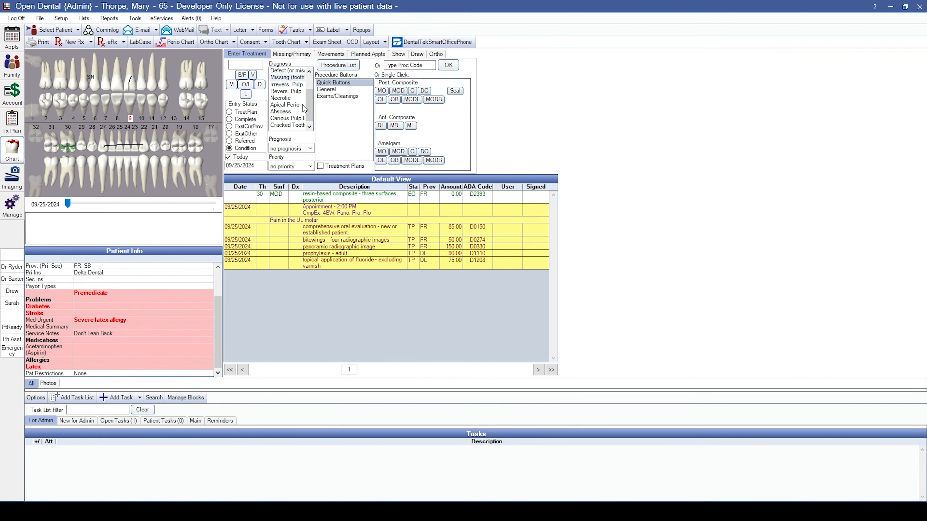
{"action": "left_click", "coordinate": [277, 126]}
{"action": "left_click", "coordinate": [333, 66]}
{"action": "type", "text": "wat"}
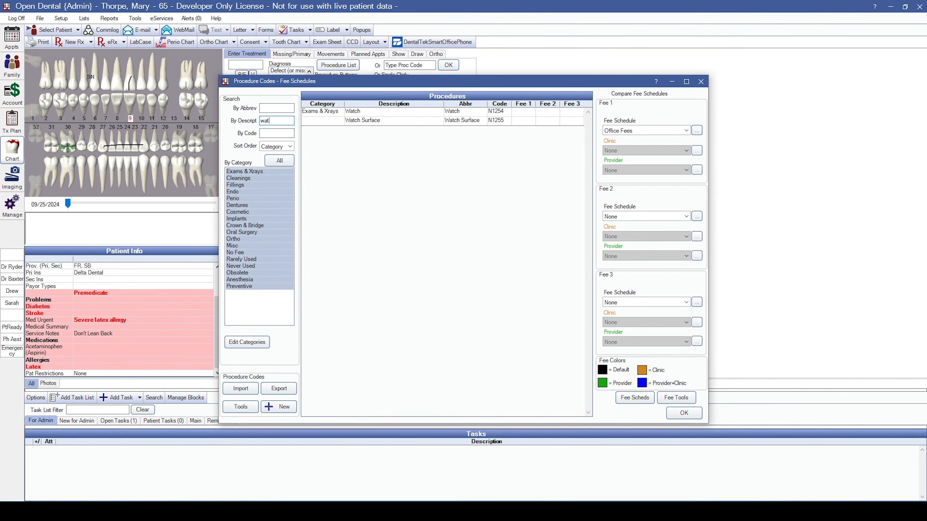
{"action": "left_click", "coordinate": [357, 113]}
{"action": "left_click", "coordinate": [683, 413]}
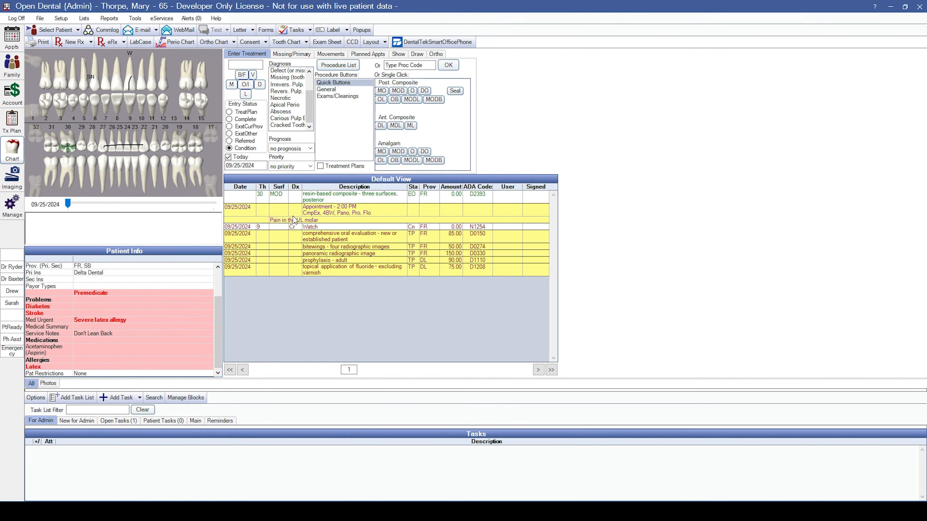
{"action": "left_click", "coordinate": [293, 226]}
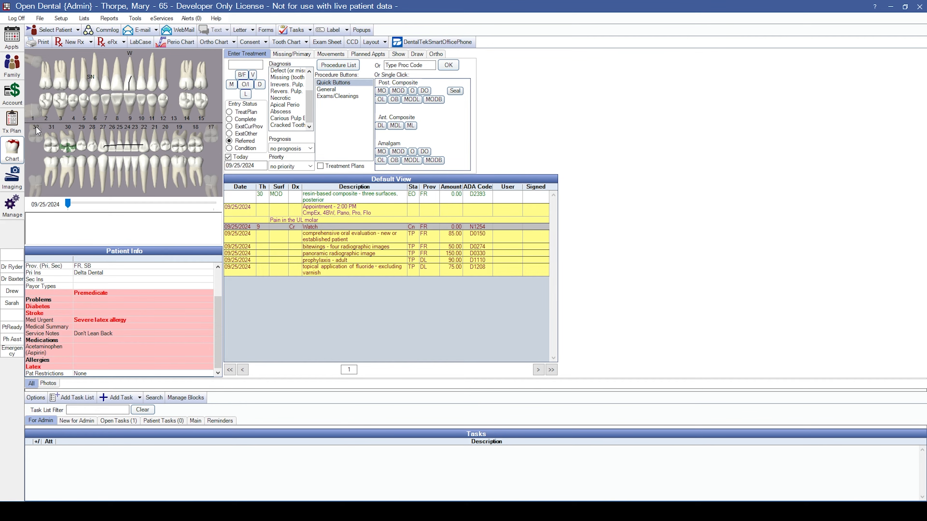
{"action": "left_click", "coordinate": [30, 115]}
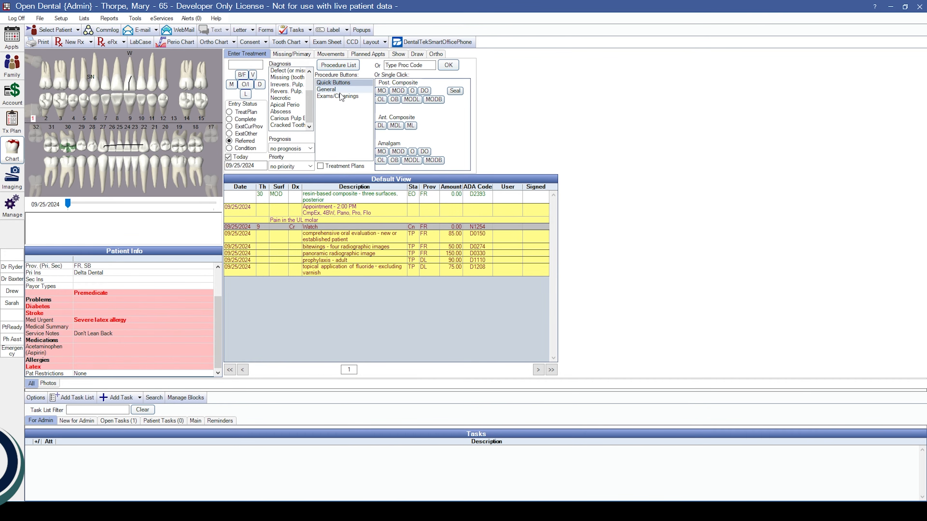
Add a referred D7210 surgical extraction on tooth 1 from the Oral Surgery code list.
{"action": "left_click", "coordinate": [337, 66]}
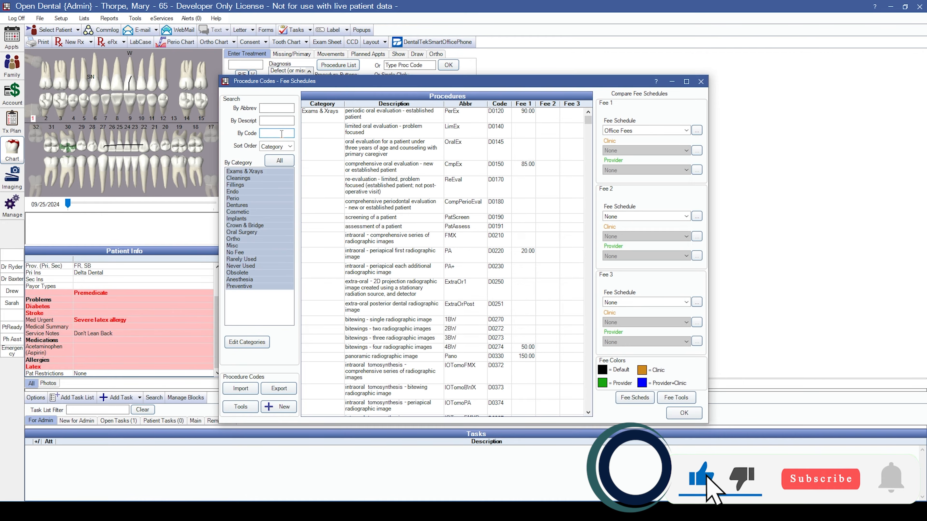
{"action": "type", "text": "7210"}
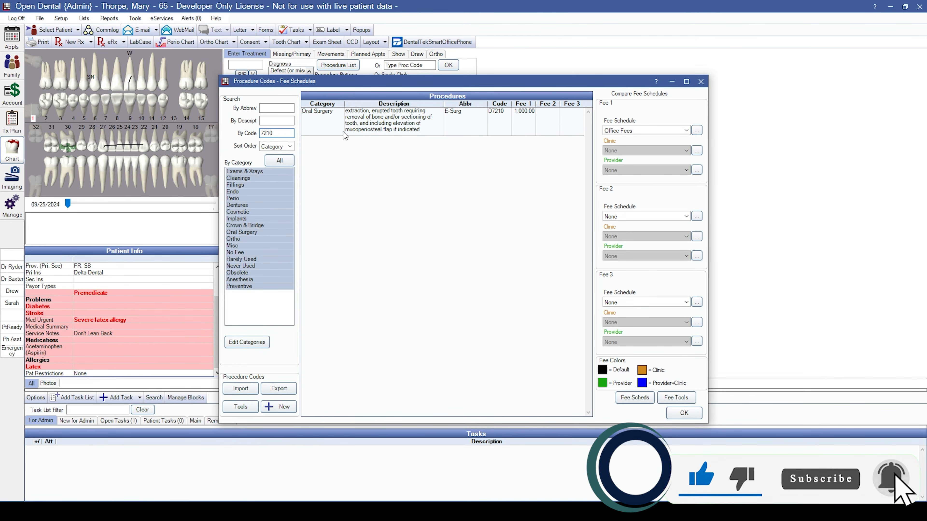
{"action": "left_click", "coordinate": [345, 134]}
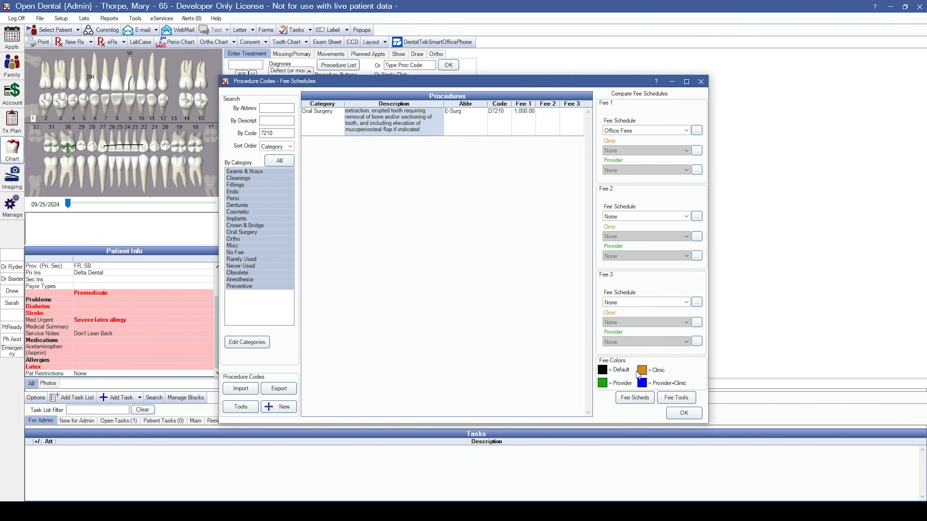
{"action": "double_click", "coordinate": [279, 132]}
{"action": "left_click", "coordinate": [239, 232]}
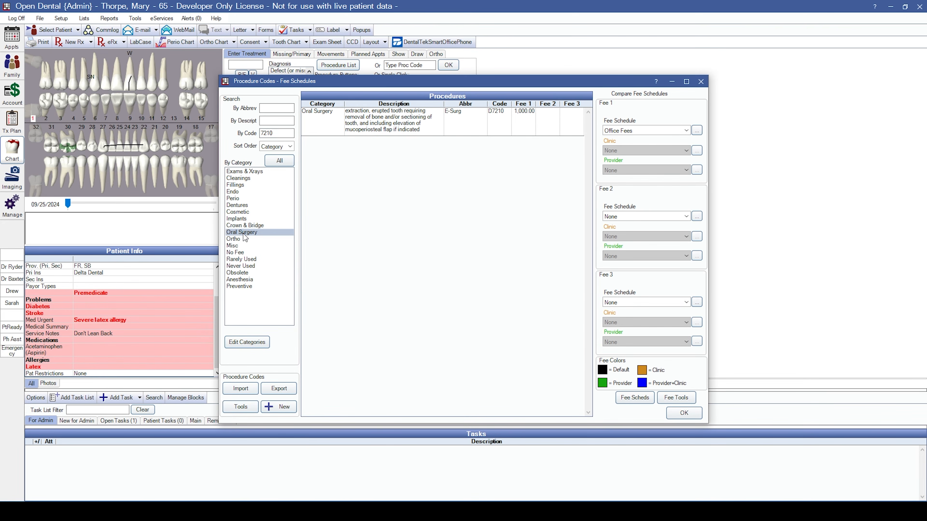
{"action": "double_click", "coordinate": [275, 133]}
{"action": "key", "text": "BackSpace"}
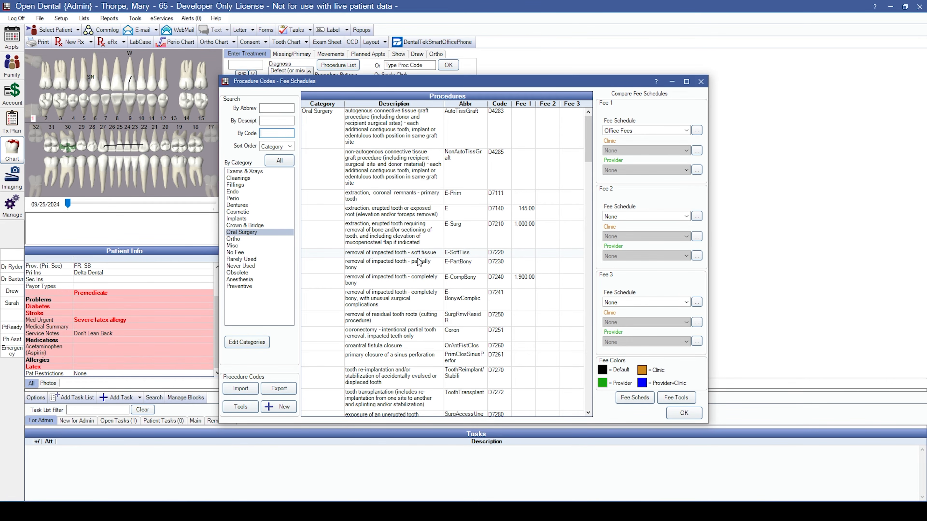
{"action": "left_click", "coordinate": [410, 247]}
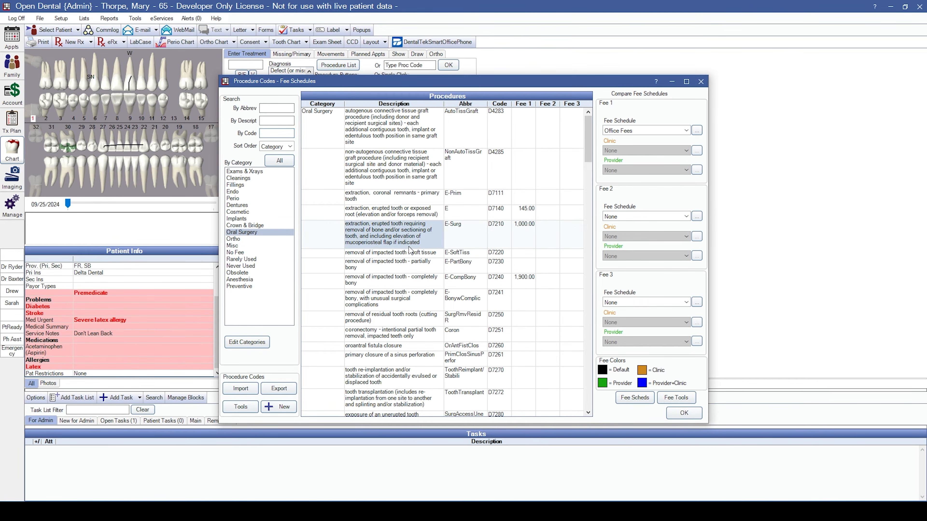
{"action": "left_click", "coordinate": [688, 413]}
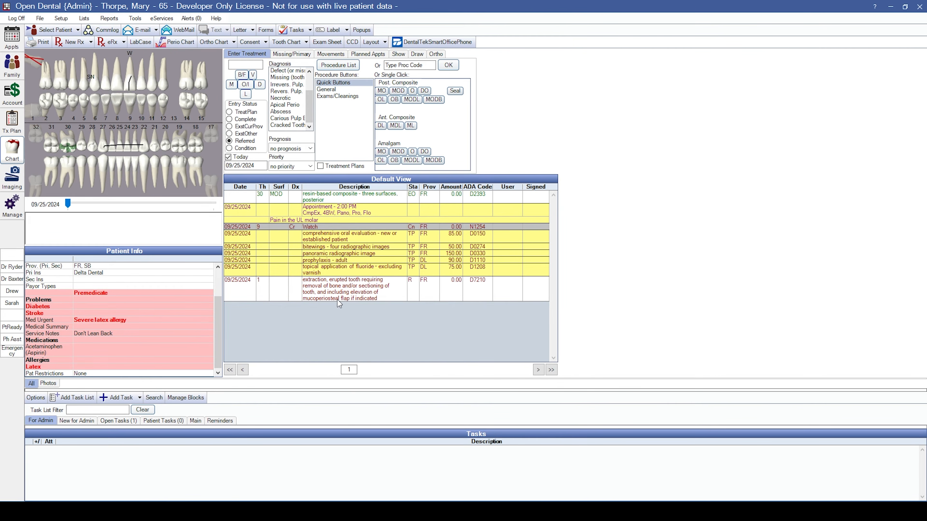
{"action": "left_click", "coordinate": [241, 290]}
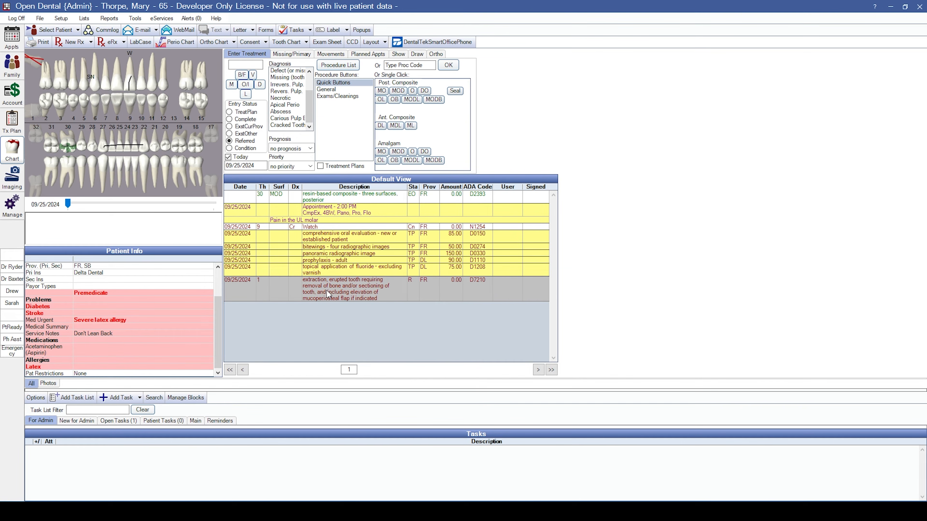
{"action": "double_click", "coordinate": [351, 288]}
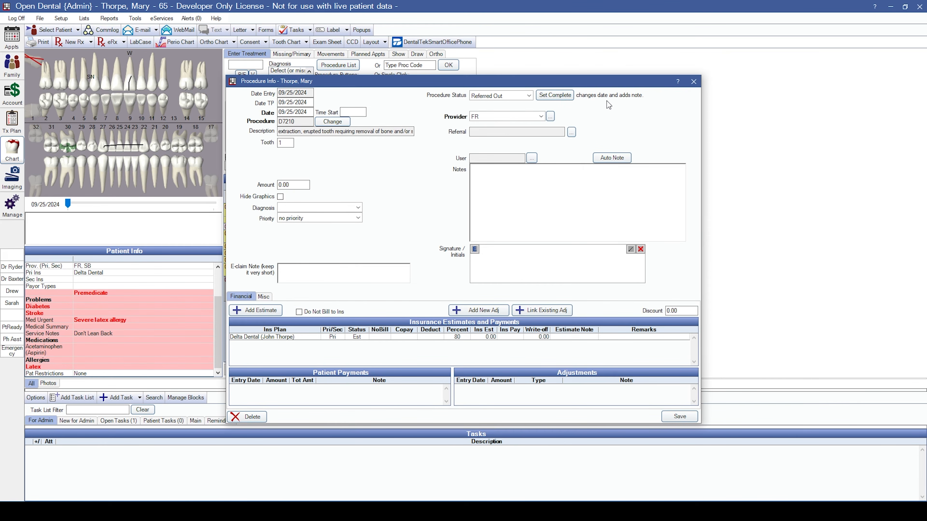
{"action": "left_click", "coordinate": [550, 116]}
{"action": "left_click", "coordinate": [588, 94]}
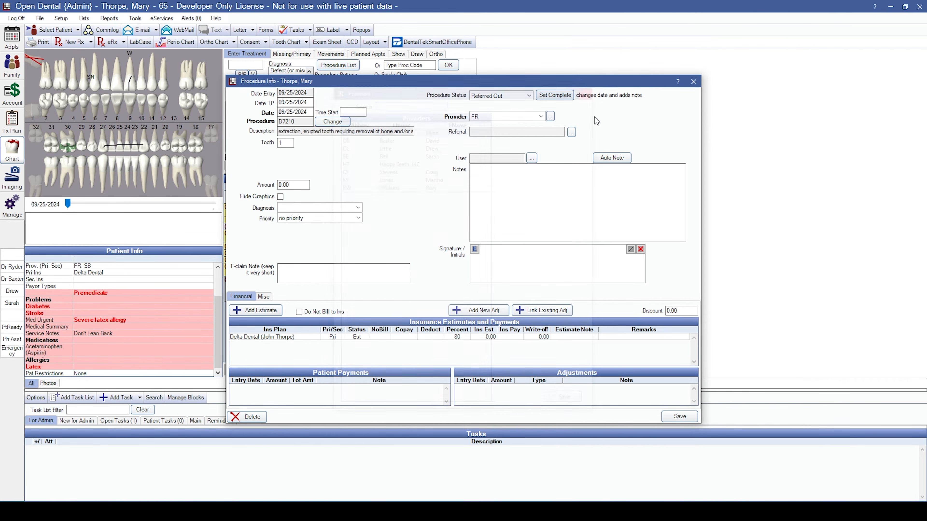
{"action": "left_click", "coordinate": [572, 132]}
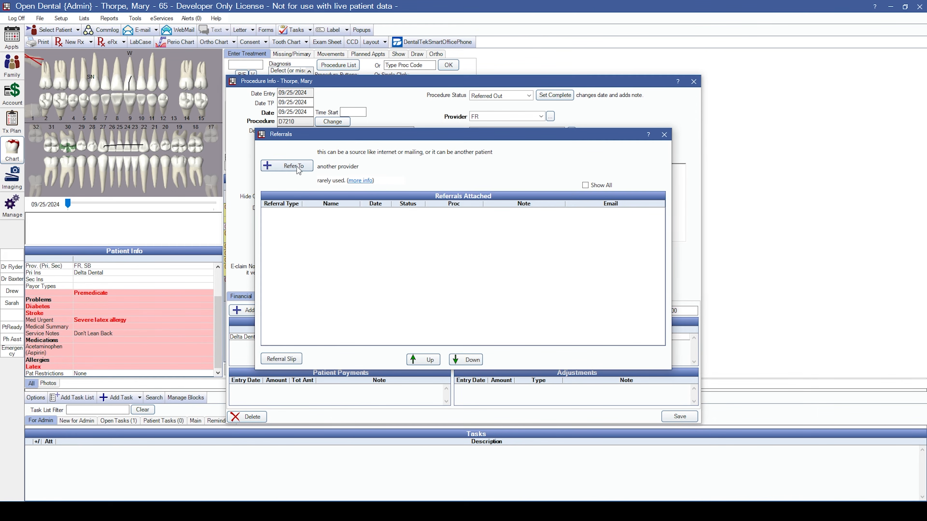
{"action": "left_click", "coordinate": [664, 134]}
{"action": "left_click", "coordinate": [693, 81]}
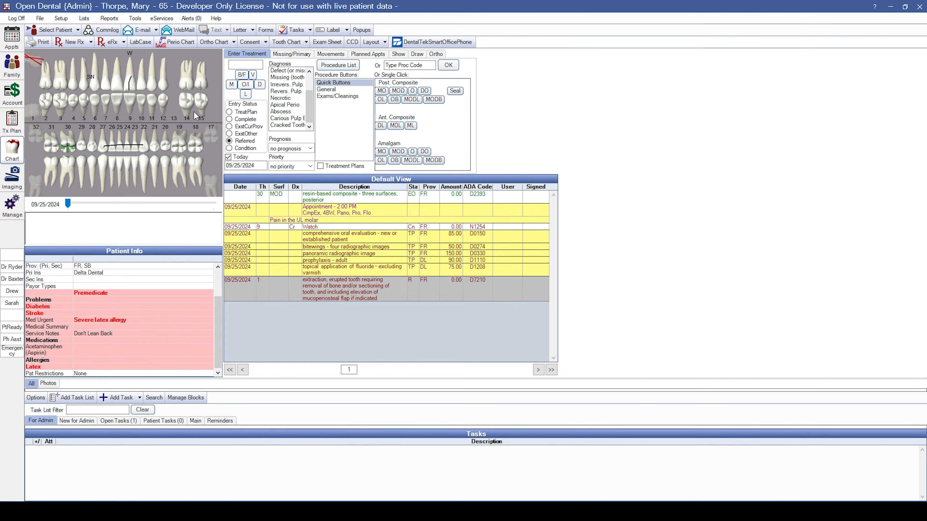
Treatment-plan D7140 extractions on teeth 17 and 32, then select teeth 12–14.
{"action": "left_click", "coordinate": [209, 126]}
{"action": "left_click", "coordinate": [234, 113]}
{"action": "left_click", "coordinate": [420, 65]}
{"action": "type", "text": "72"}
{"action": "key", "text": "Return"}
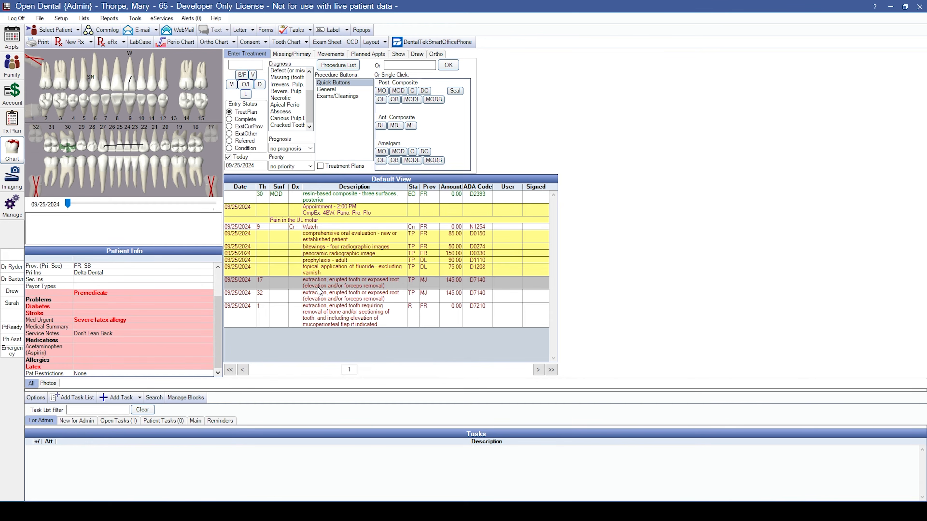
{"action": "left_click", "coordinate": [326, 295]}
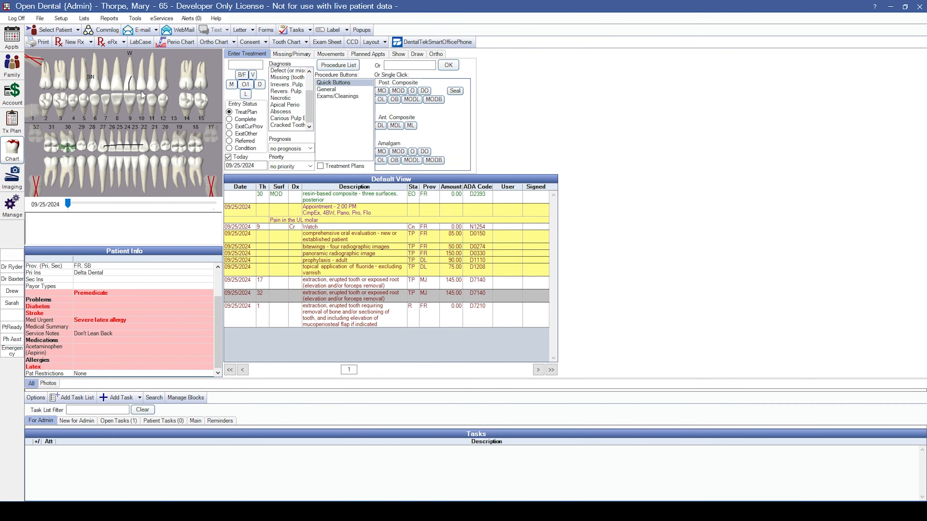
{"action": "left_click_drag", "start_coordinate": [163, 101], "coordinate": [175, 99]}
{"action": "left_click", "coordinate": [326, 89]}
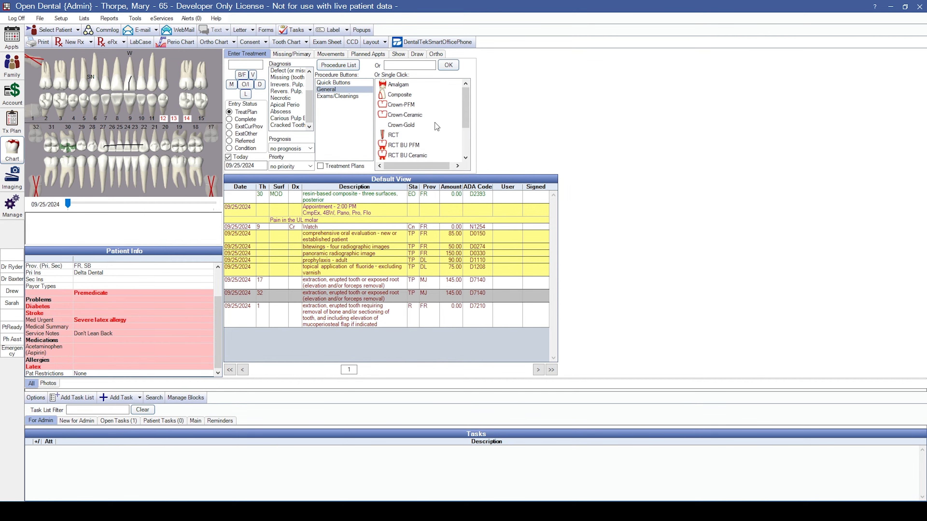
Add a Bridge-PFM on teeth 12–14 and RCT on teeth 3, 8 and 20.
{"action": "scroll", "coordinate": [419, 122], "scroll_direction": "down", "scroll_amount": 2}
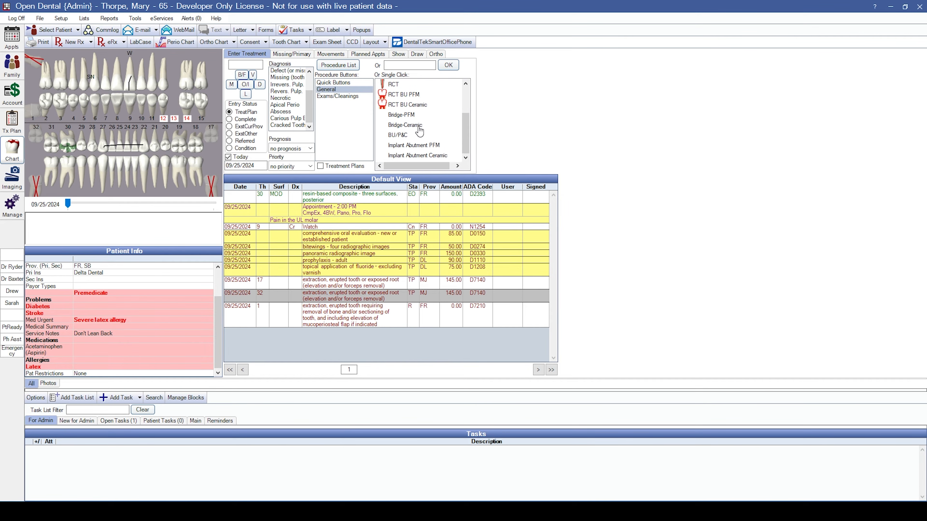
{"action": "left_click", "coordinate": [400, 115]}
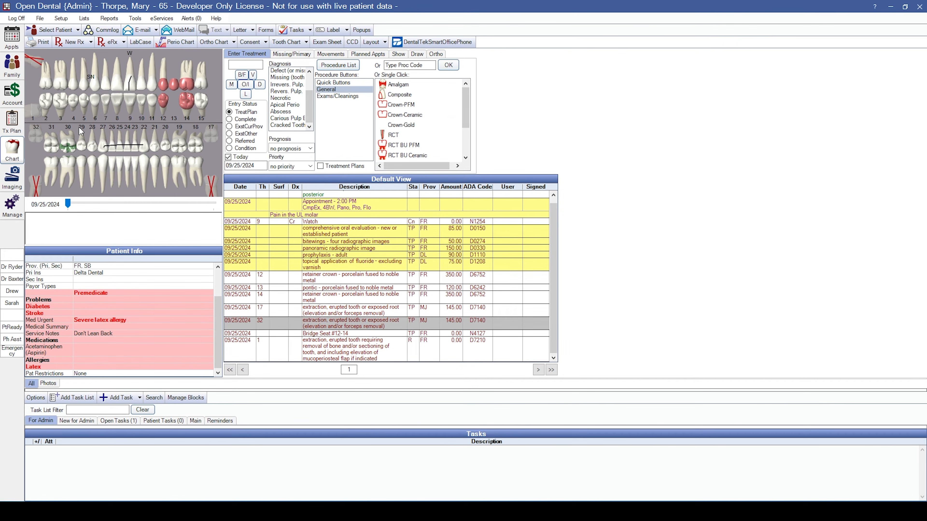
{"action": "left_click", "coordinate": [64, 107]}
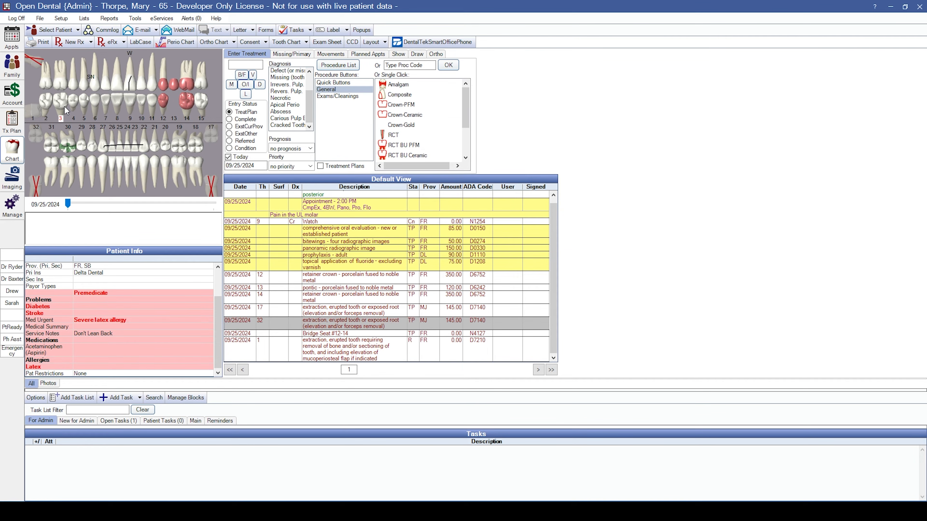
{"action": "left_click", "coordinate": [112, 98]}
{"action": "left_click", "coordinate": [166, 144]}
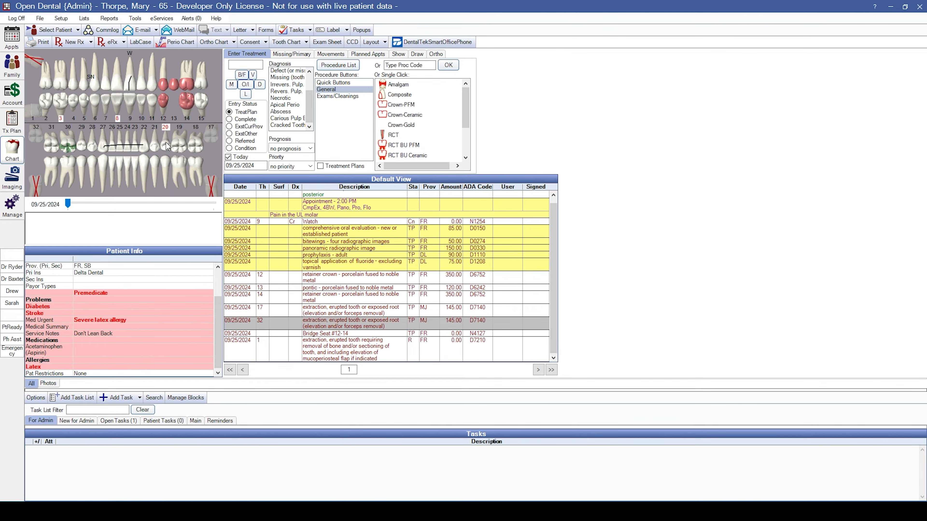
{"action": "left_click", "coordinate": [392, 138]}
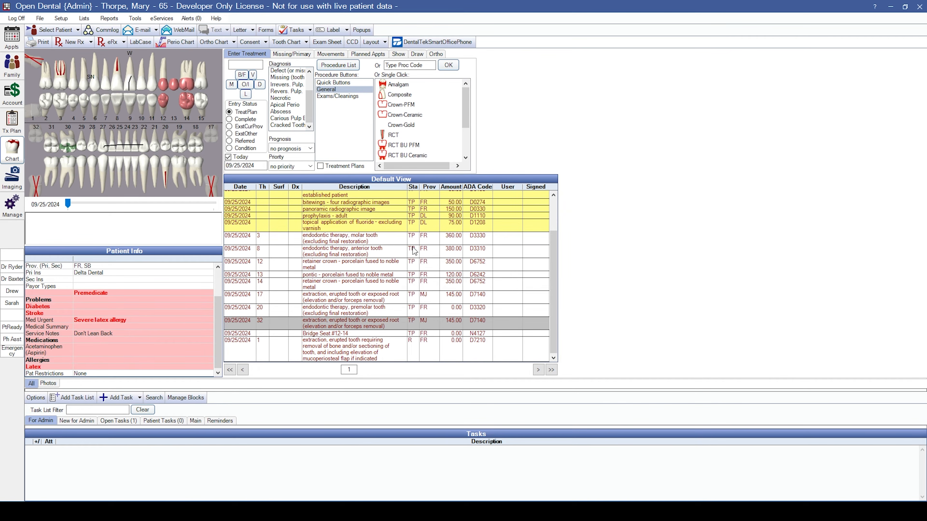
Check the root canal entries for teeth 8, 3 and 20 and show Treatment Plans.
{"action": "left_click", "coordinate": [480, 254]}
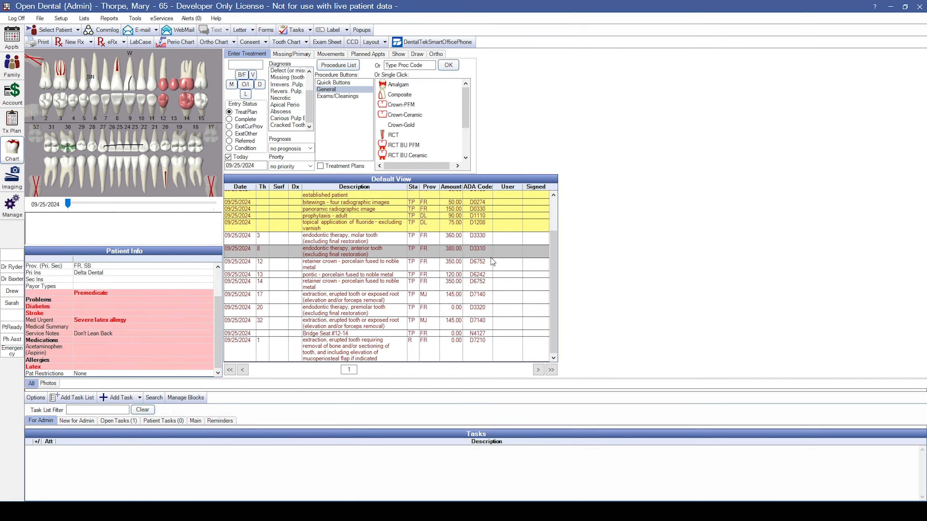
{"action": "left_click", "coordinate": [484, 241]}
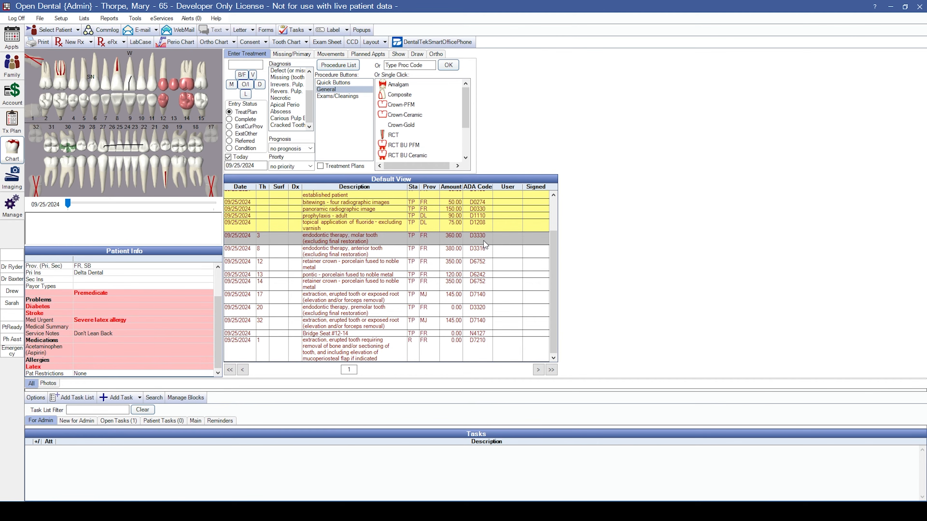
{"action": "left_click", "coordinate": [479, 313]}
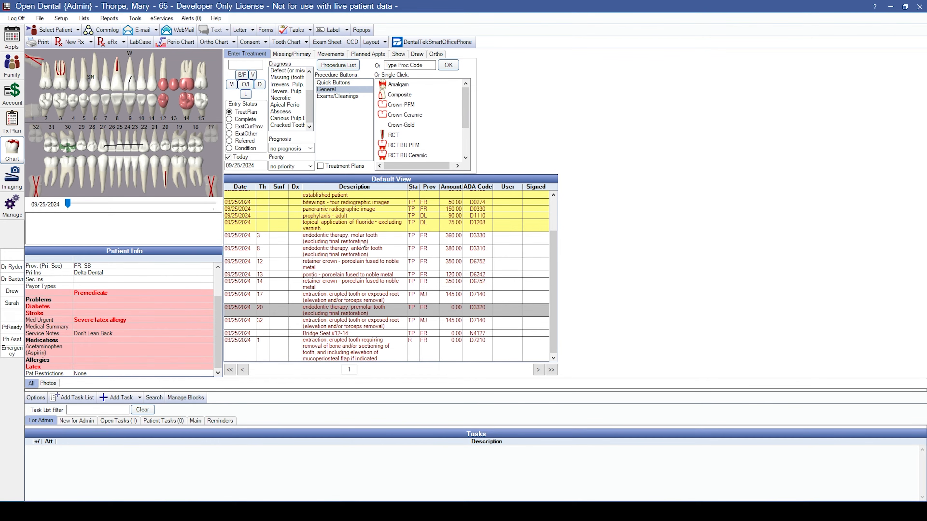
{"action": "left_click", "coordinate": [321, 166]}
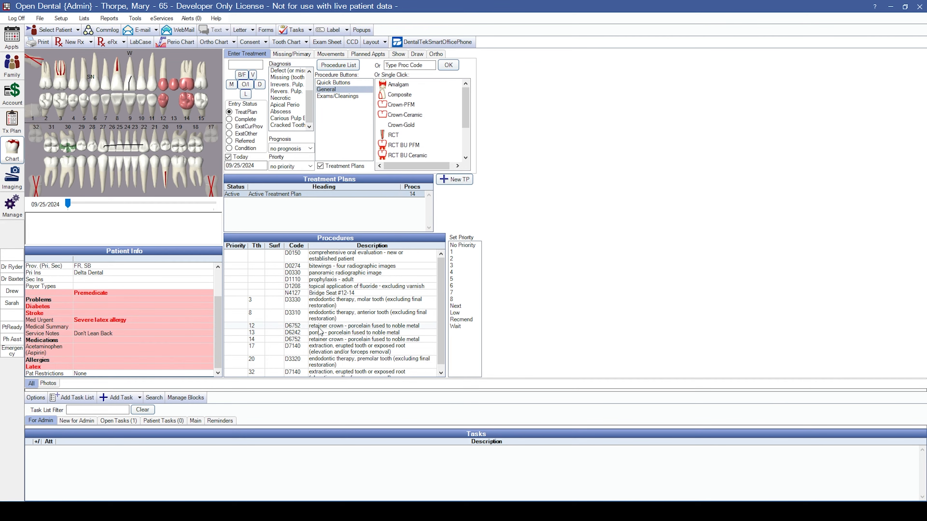
Set priorities: bridge 12–14 to 1, extractions on 17 and 32 to 2, root canals on 3, 8, 20 to 3.
{"action": "left_click_drag", "start_coordinate": [321, 326], "coordinate": [322, 339]}
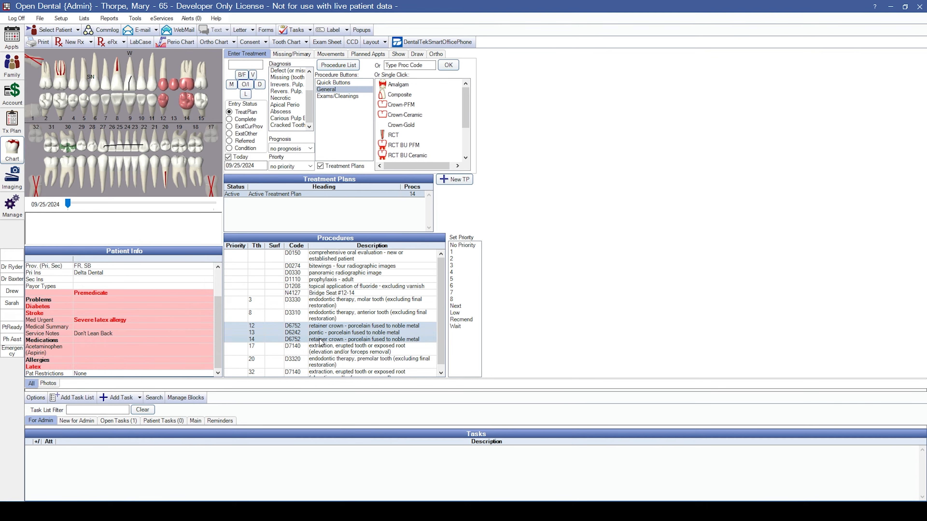
{"action": "left_click", "coordinate": [452, 252]}
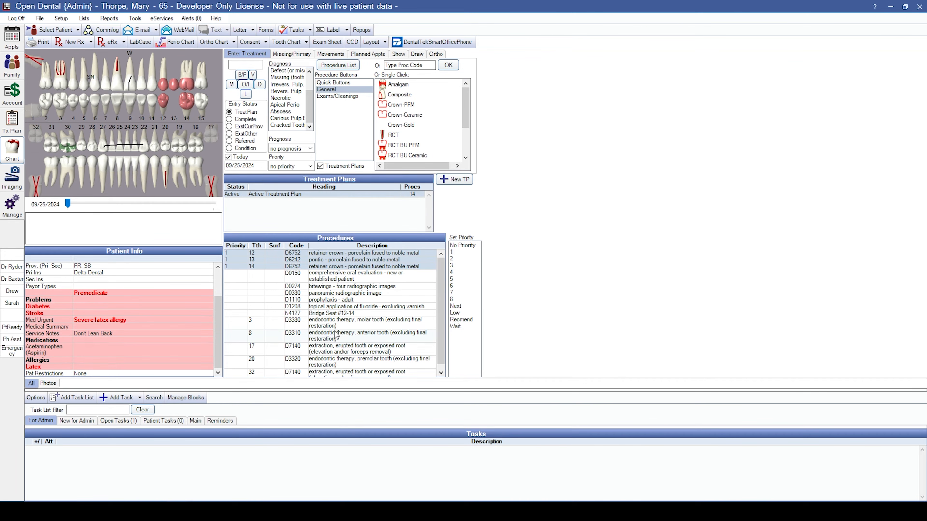
{"action": "scroll", "coordinate": [332, 353], "scroll_direction": "down", "scroll_amount": 1}
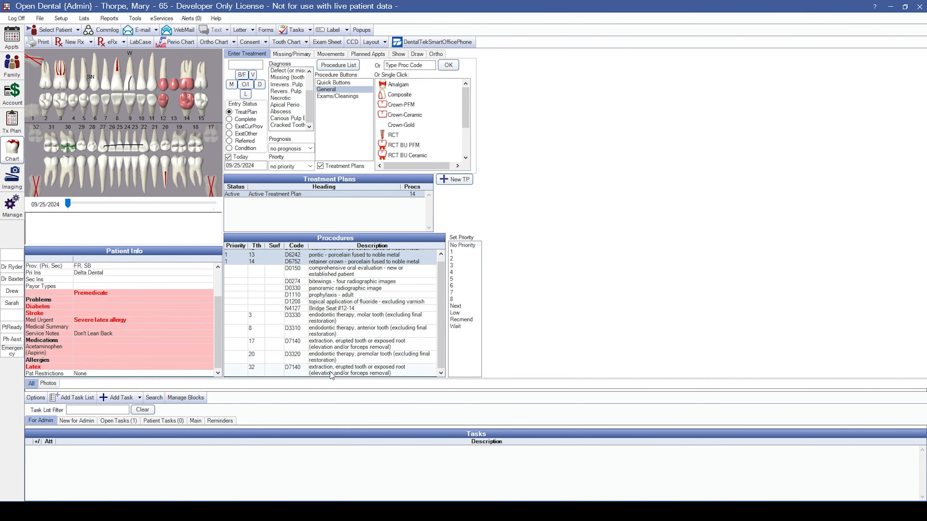
{"action": "left_click", "coordinate": [332, 373]}
{"action": "left_click", "coordinate": [334, 347], "text": "ctrl"}
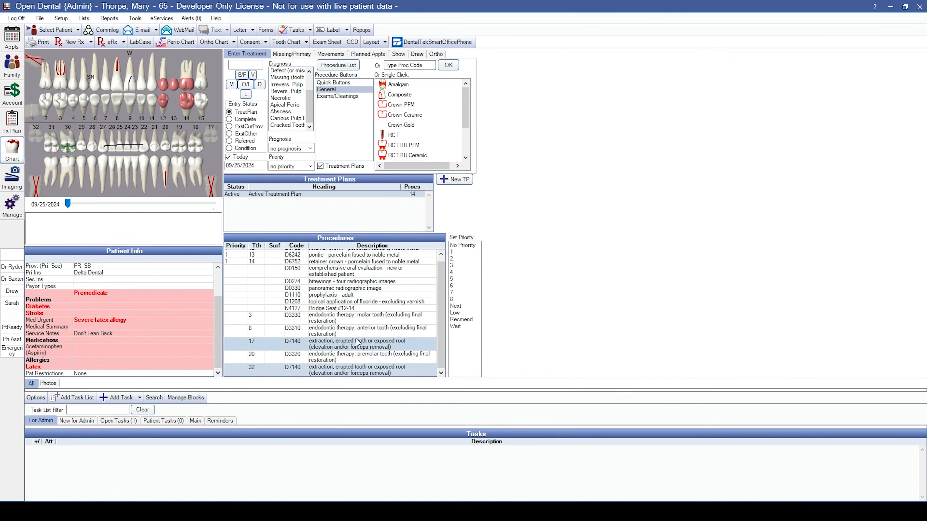
{"action": "left_click", "coordinate": [456, 259]}
{"action": "left_click_drag", "start_coordinate": [329, 344], "coordinate": [328, 370]}
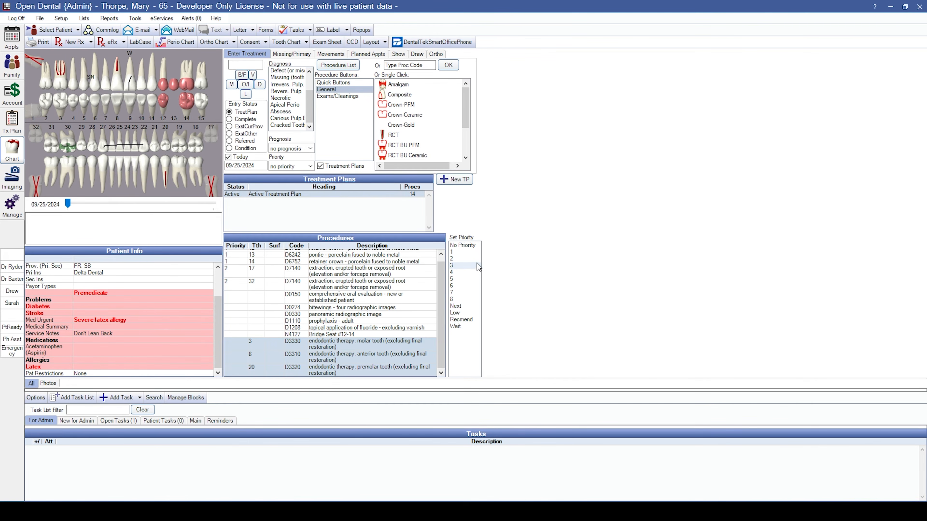
{"action": "left_click", "coordinate": [459, 265]}
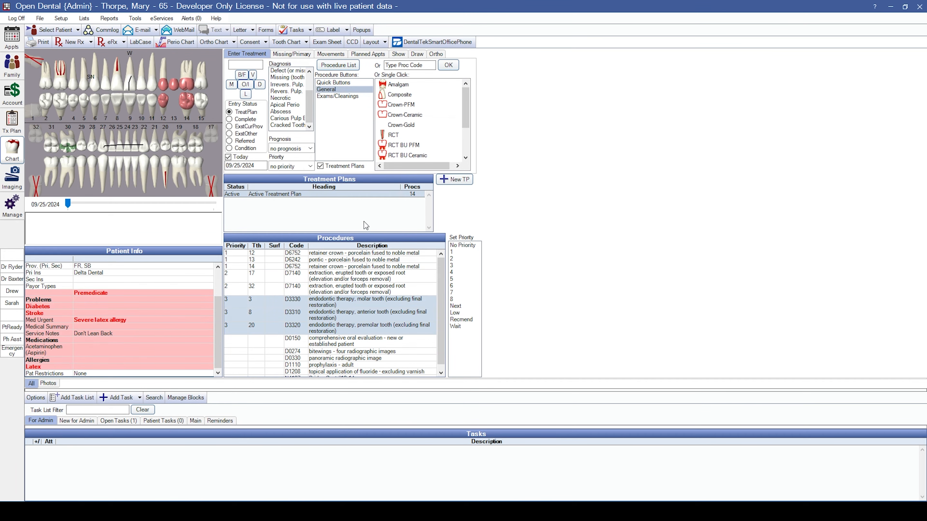
Plan an appointment for the teeth 12–14 bridge with the note 'Wait until preauth comes back to schedule'.
{"action": "left_click", "coordinate": [367, 56]}
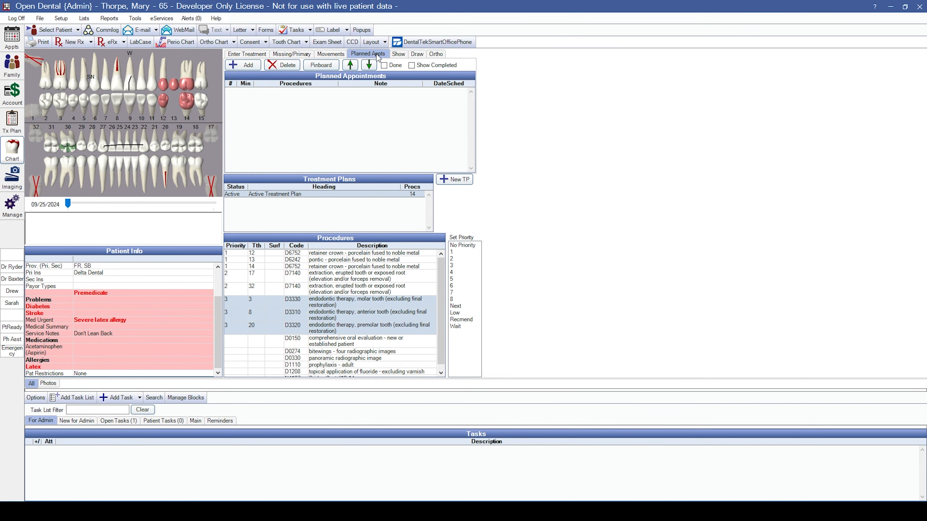
{"action": "left_click", "coordinate": [245, 65]}
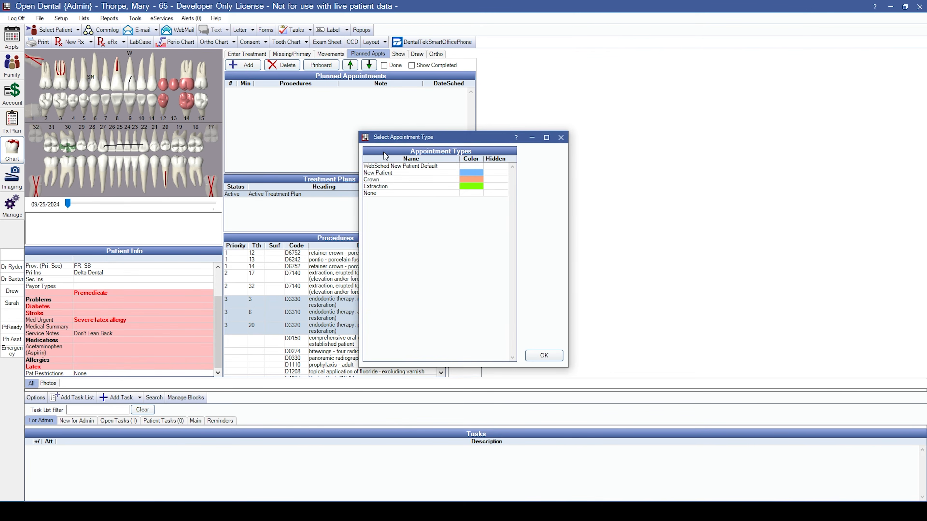
{"action": "left_click", "coordinate": [419, 193]}
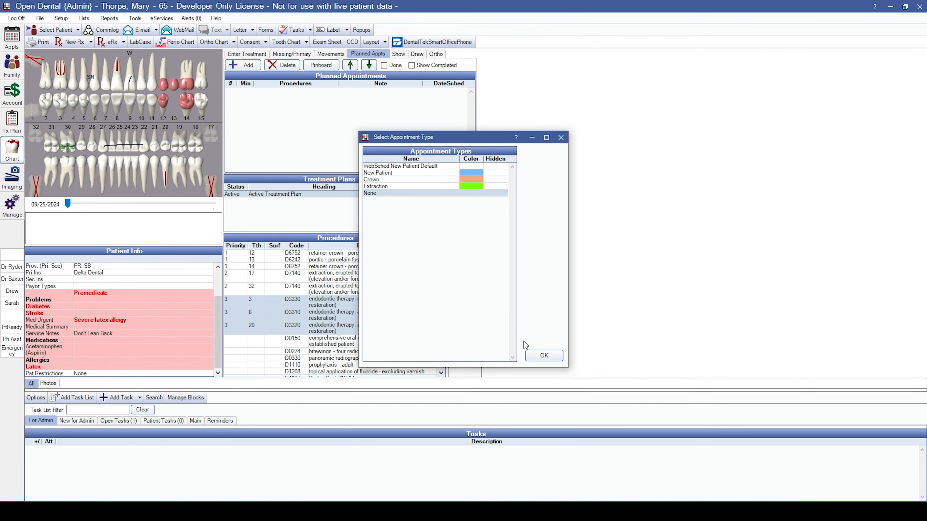
{"action": "left_click", "coordinate": [543, 356]}
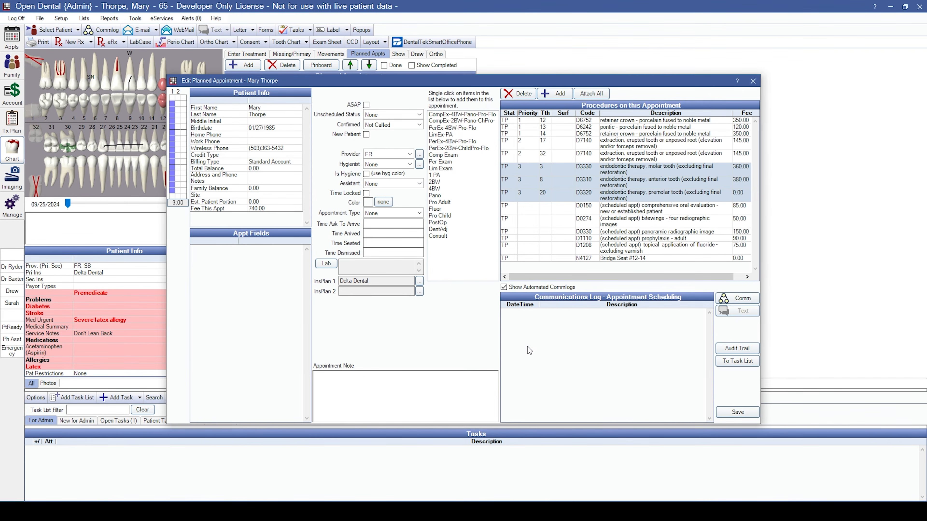
{"action": "left_click", "coordinate": [531, 196]}
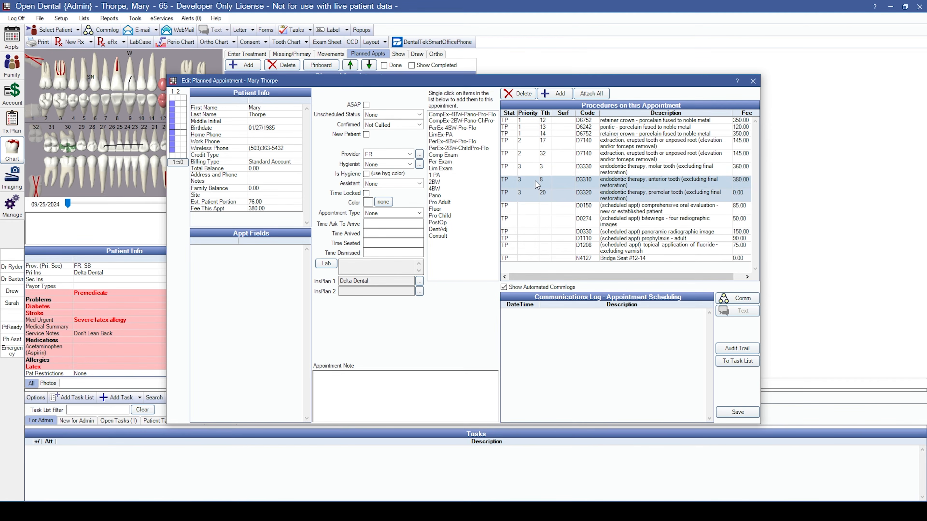
{"action": "left_click", "coordinate": [531, 195]}
{"action": "left_click", "coordinate": [532, 120]}
{"action": "left_click", "coordinate": [532, 126]}
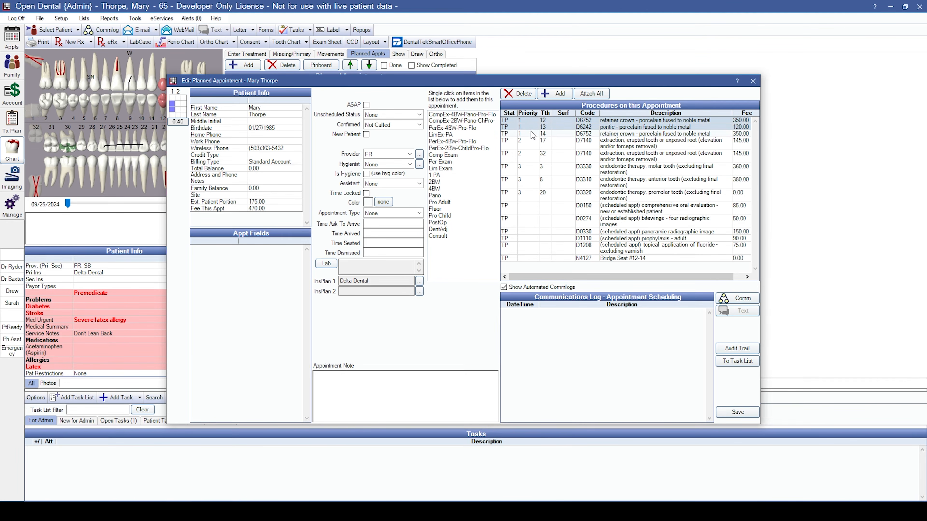
{"action": "left_click", "coordinate": [530, 133]}
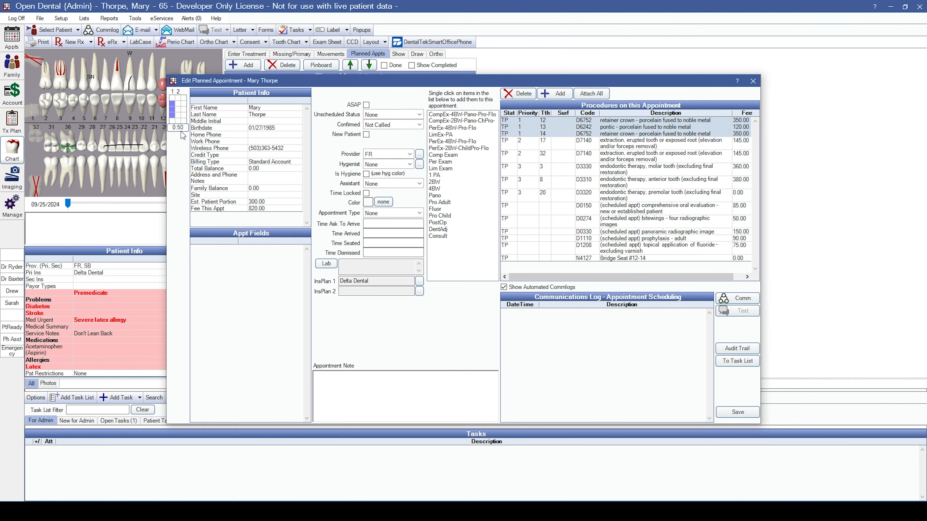
{"action": "left_click", "coordinate": [418, 393]}
{"action": "type", "text": "Wait until preauth comes back to schedule"}
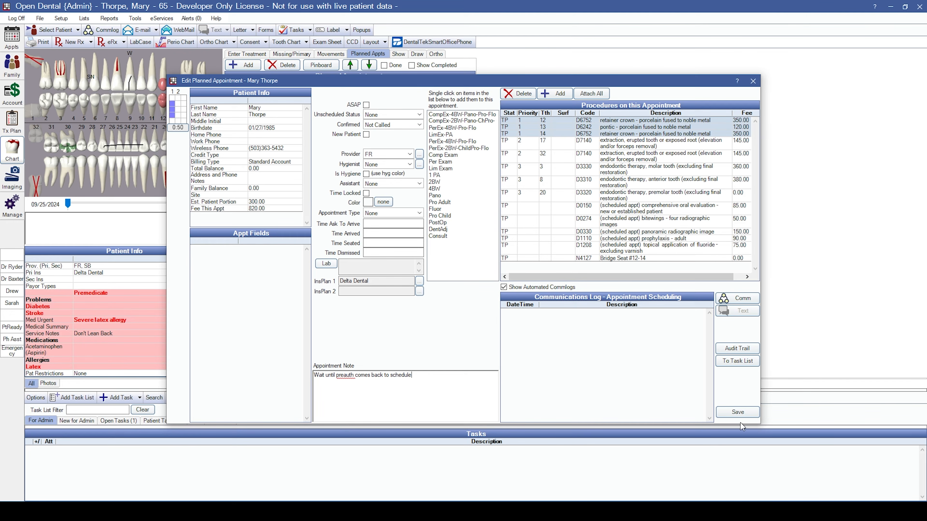
{"action": "left_click", "coordinate": [746, 411]}
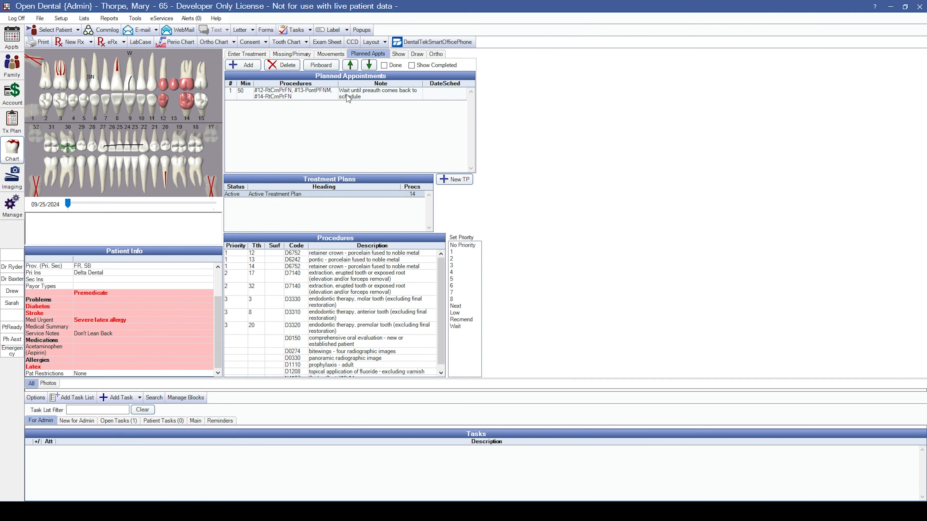
Plan a second appointment for the tooth 17 and tooth 32 extractions.
{"action": "left_click", "coordinate": [243, 69]}
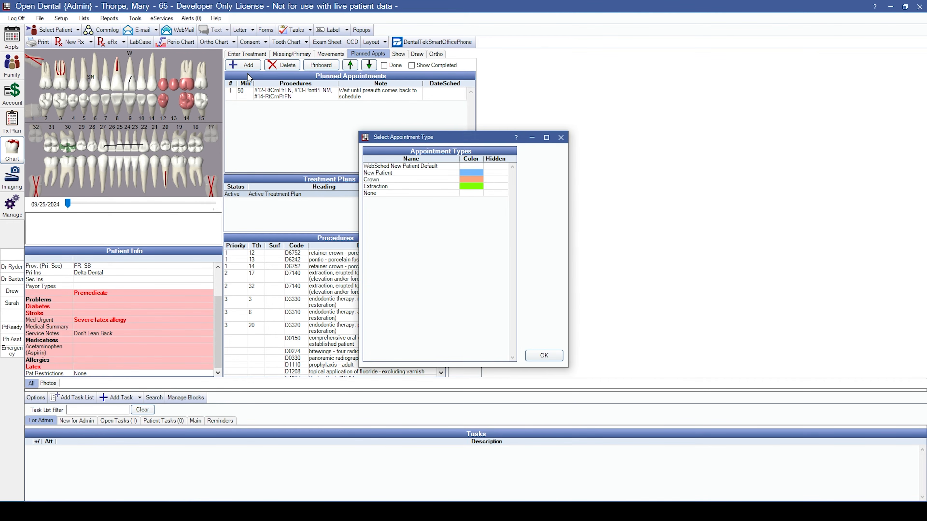
{"action": "left_click", "coordinate": [383, 193]}
{"action": "left_click", "coordinate": [544, 355]}
{"action": "left_click", "coordinate": [534, 160]}
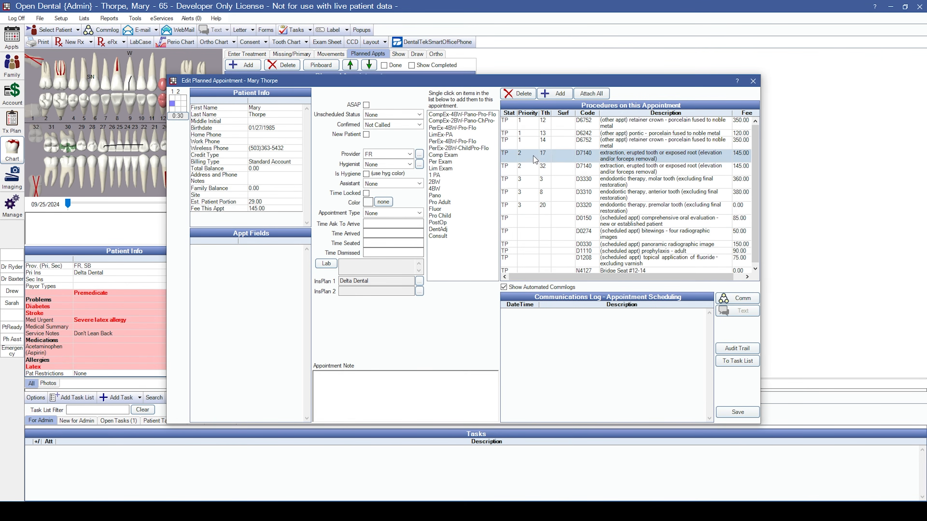
{"action": "left_click", "coordinate": [535, 171]}
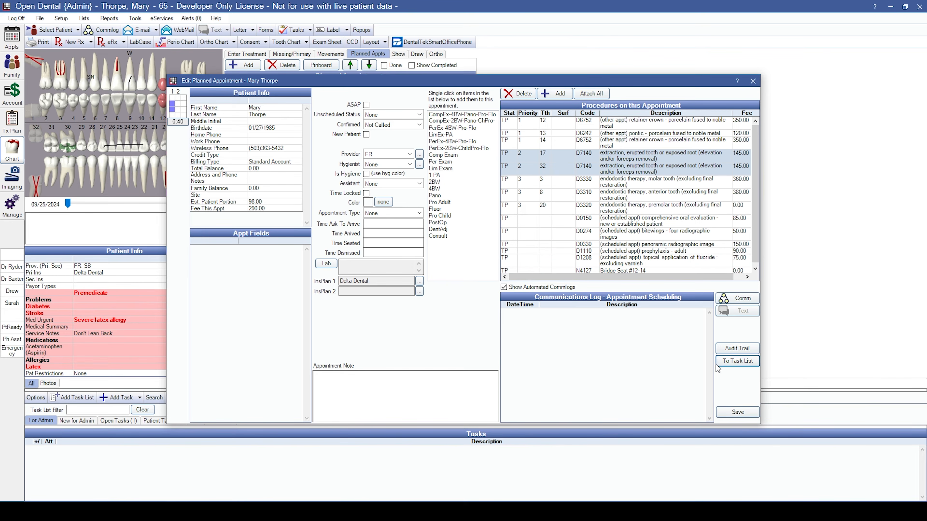
{"action": "left_click", "coordinate": [738, 412]}
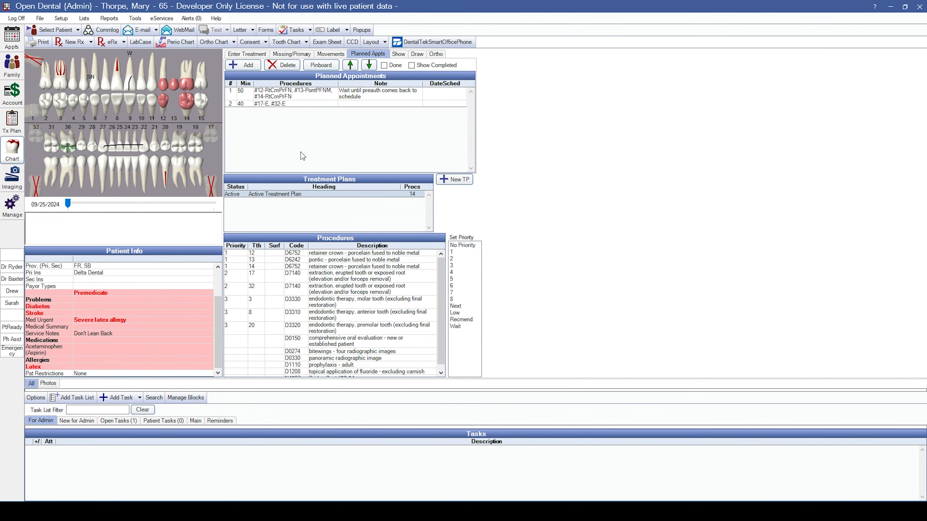
Hide treatment plans so the chart shows the progress notes.
{"action": "left_click", "coordinate": [252, 55]}
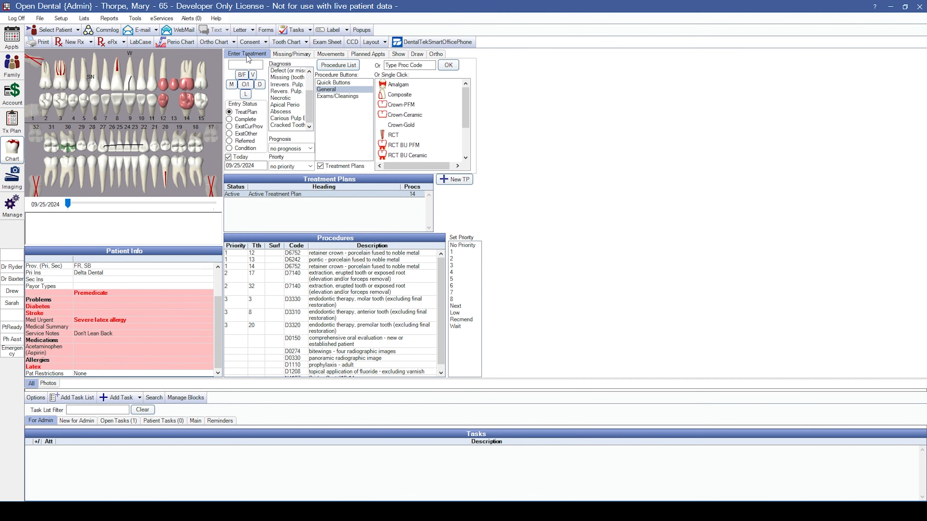
{"action": "left_click", "coordinate": [321, 166]}
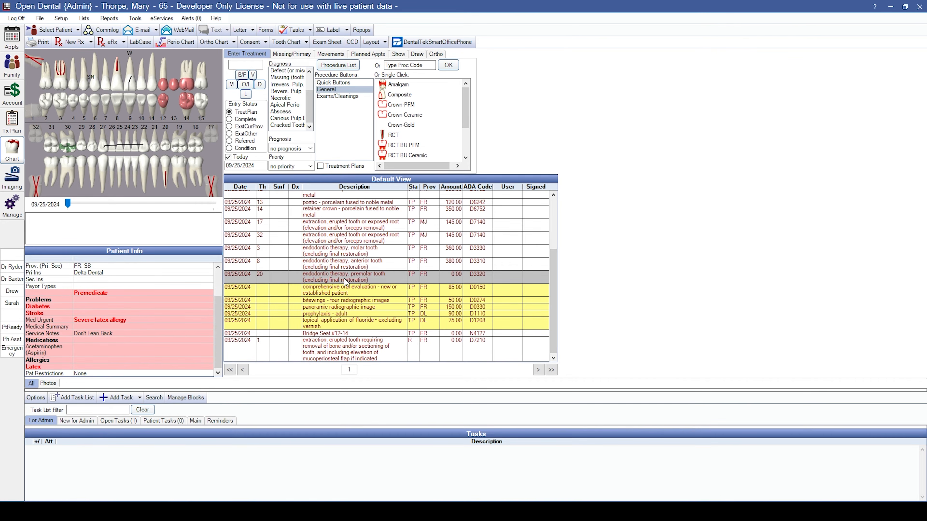
{"action": "scroll", "coordinate": [346, 282], "scroll_direction": "up", "scroll_amount": 2}
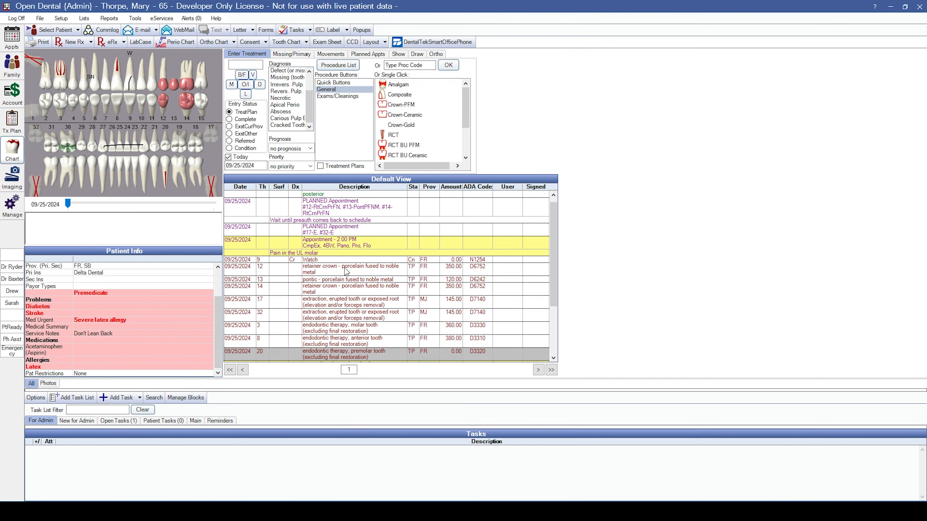
Drop the D0330 panoramic image from today's 2:00 PM appointment, leaving a 300.00 fee.
{"action": "scroll", "coordinate": [346, 270], "scroll_direction": "down", "scroll_amount": 2}
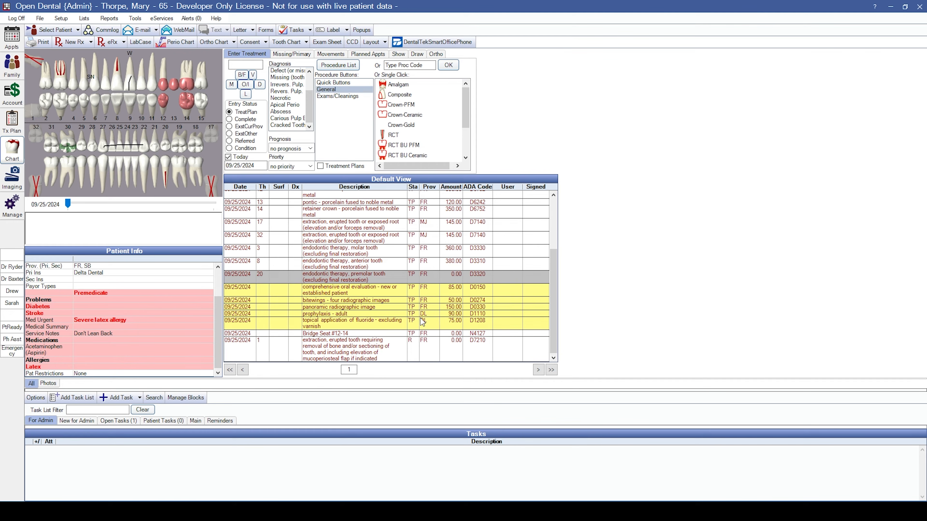
{"action": "left_click", "coordinate": [400, 299]}
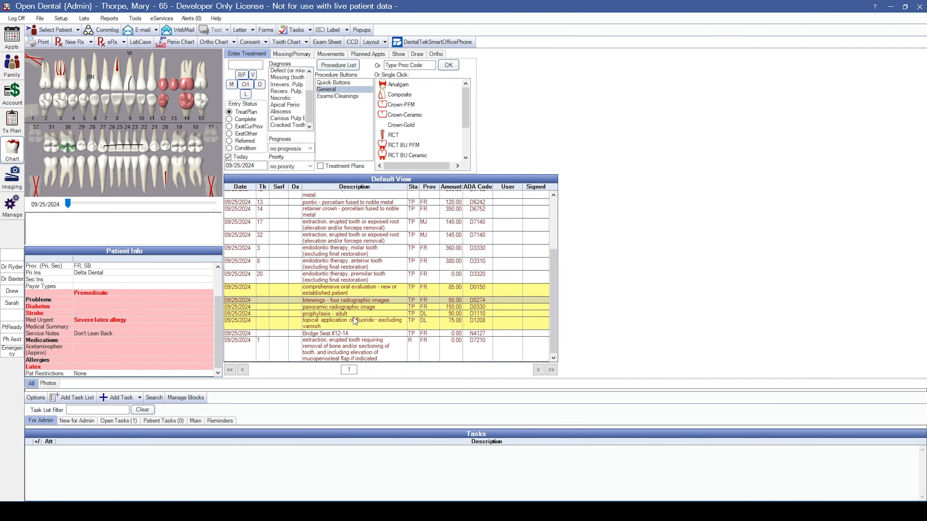
{"action": "scroll", "coordinate": [354, 312], "scroll_direction": "up", "scroll_amount": 3}
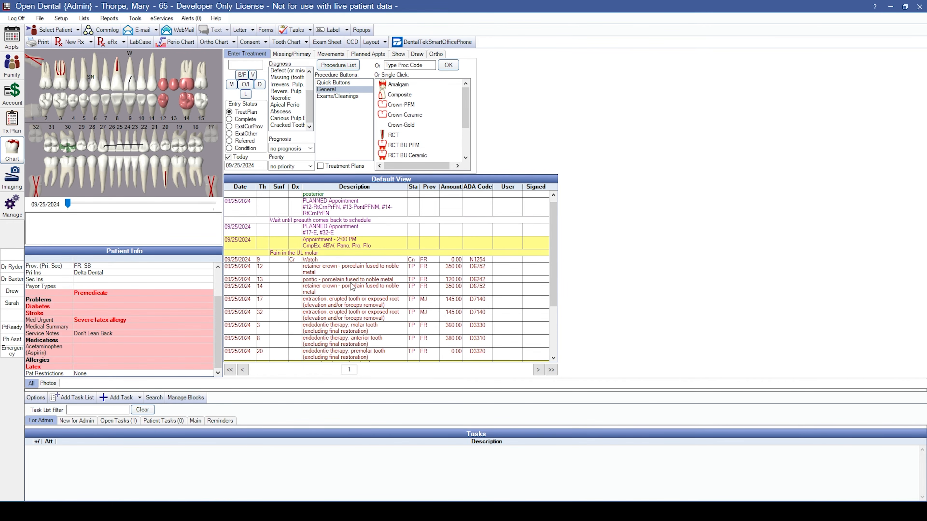
{"action": "left_click", "coordinate": [330, 245]}
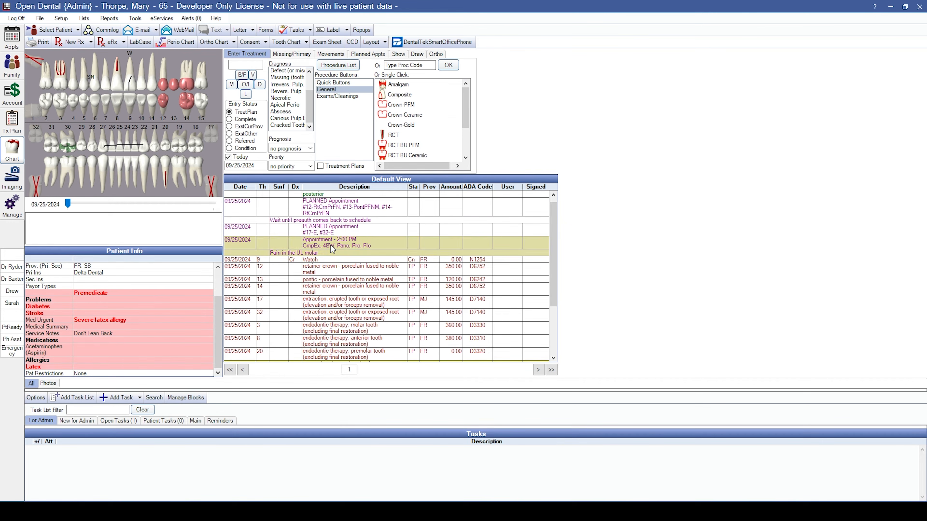
{"action": "double_click", "coordinate": [379, 245]}
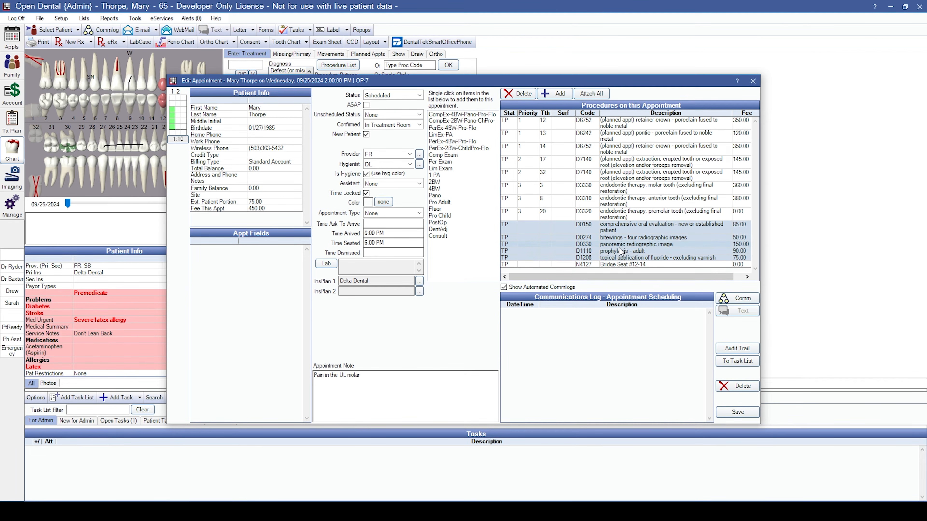
{"action": "left_click", "coordinate": [637, 245]}
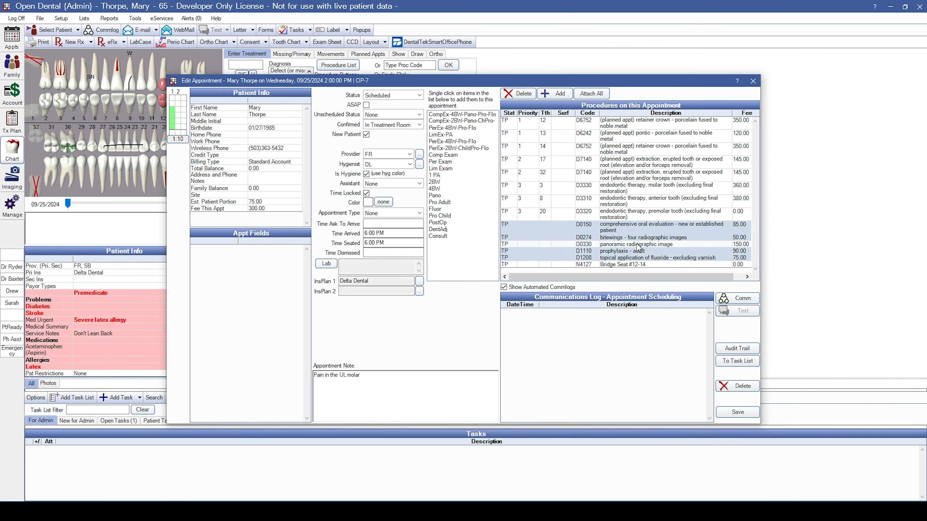
{"action": "left_click", "coordinate": [729, 413]}
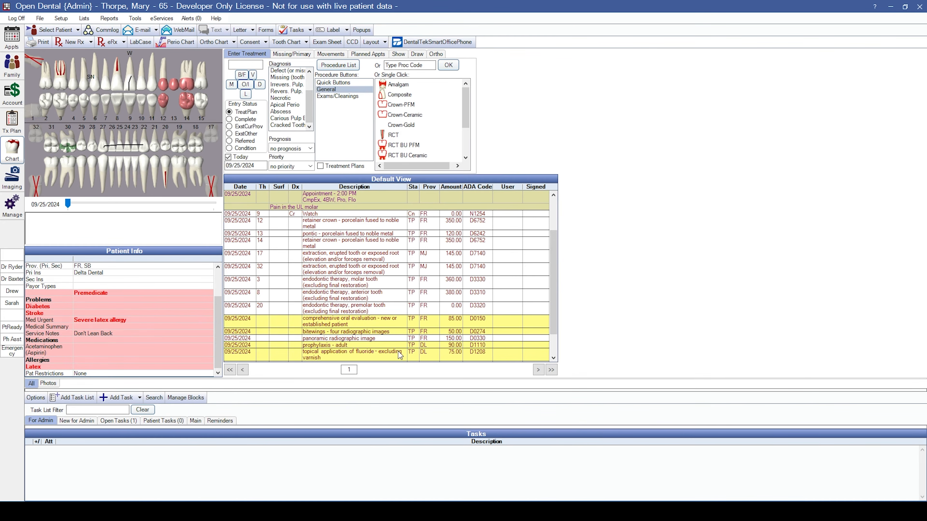
Set today's 2:00 PM appointment complete and confirm it.
{"action": "right_click", "coordinate": [330, 201]}
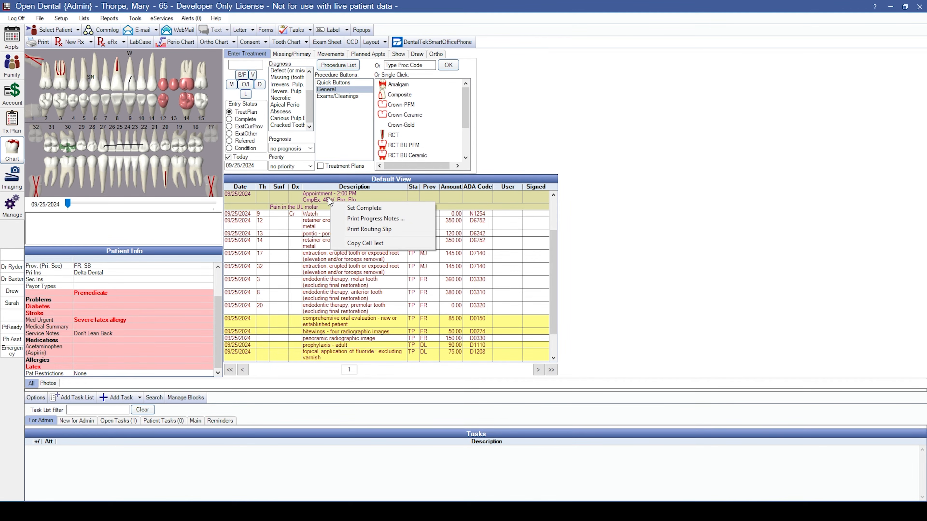
{"action": "left_click", "coordinate": [364, 208]}
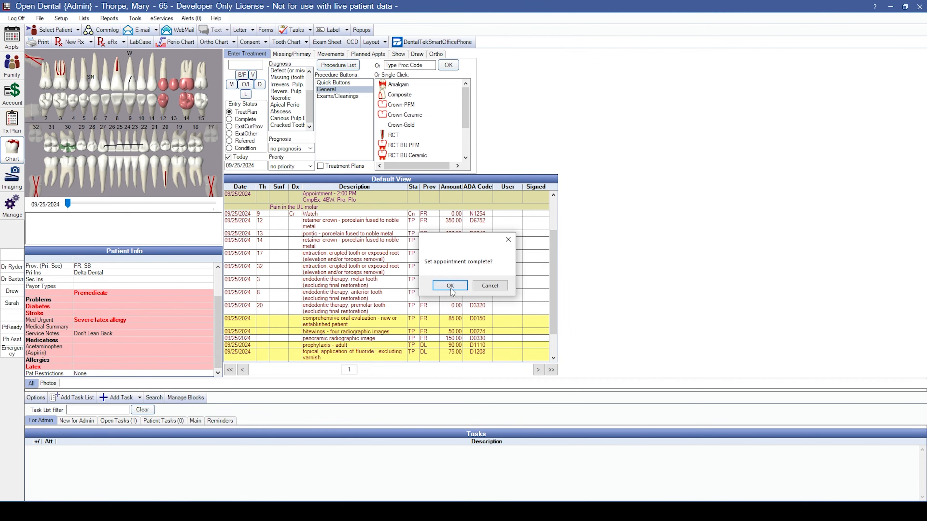
{"action": "left_click", "coordinate": [452, 289]}
{"action": "scroll", "coordinate": [371, 293], "scroll_direction": "up", "scroll_amount": 1}
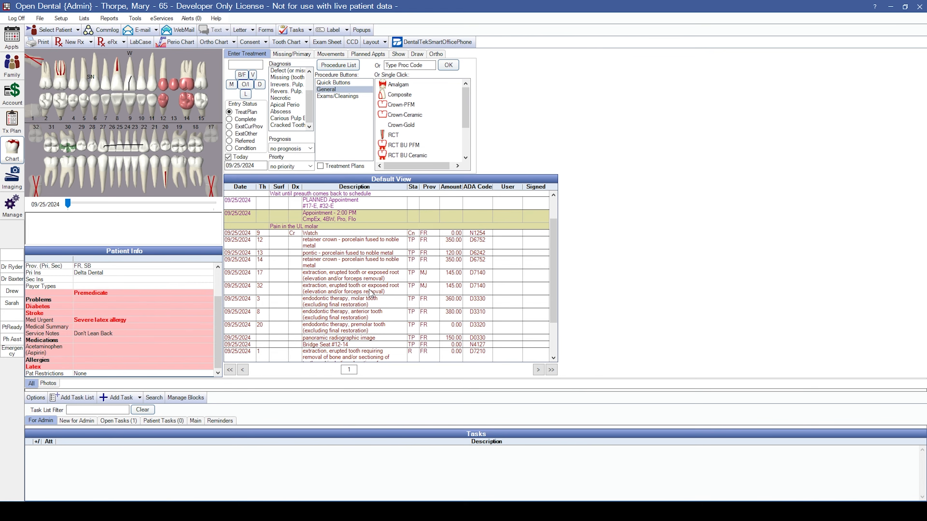
{"action": "scroll", "coordinate": [371, 293], "scroll_direction": "down", "scroll_amount": 3}
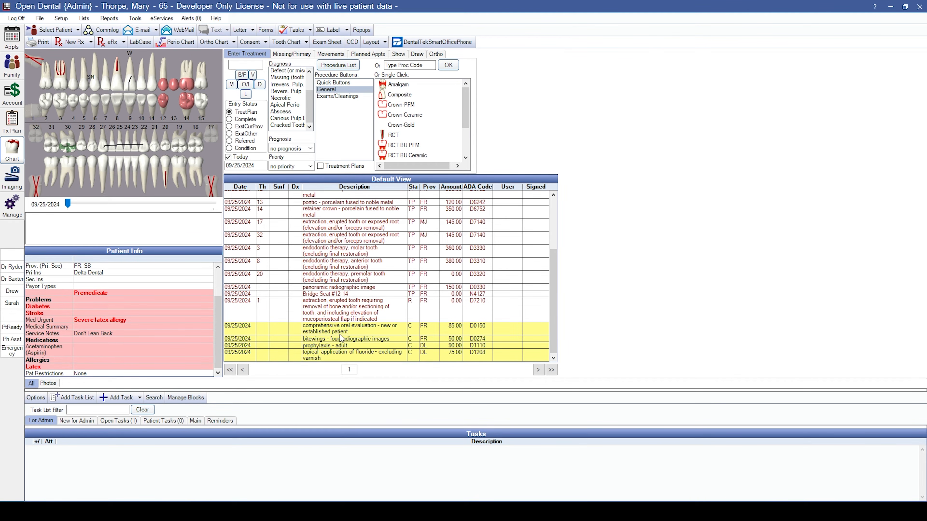
Save the comprehensive oral evaluation as completed without an auto note, then select the exam and bitewings rows.
{"action": "double_click", "coordinate": [353, 330]}
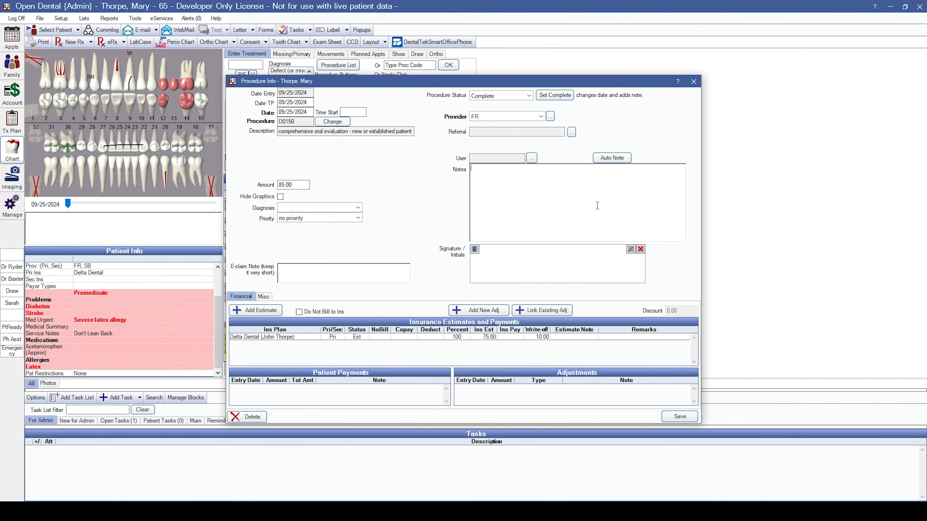
{"action": "left_click", "coordinate": [612, 159]}
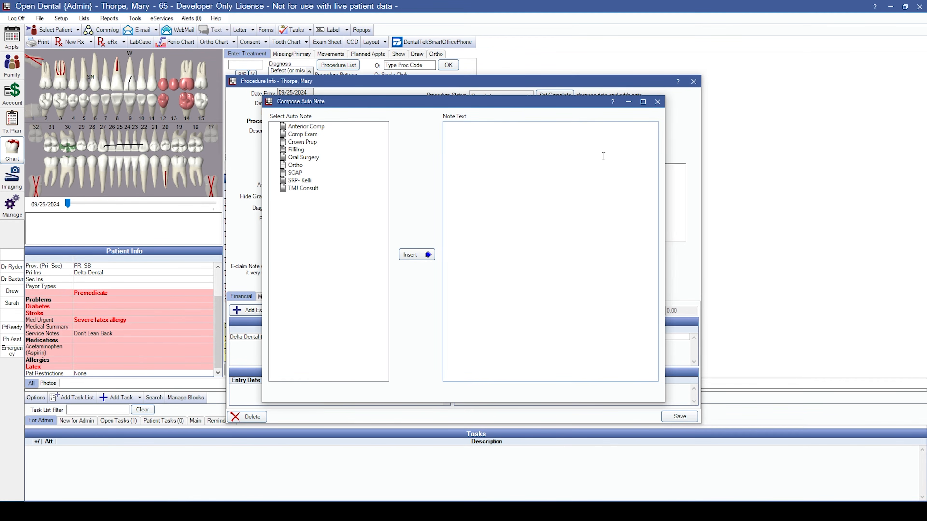
{"action": "left_click", "coordinate": [657, 102]}
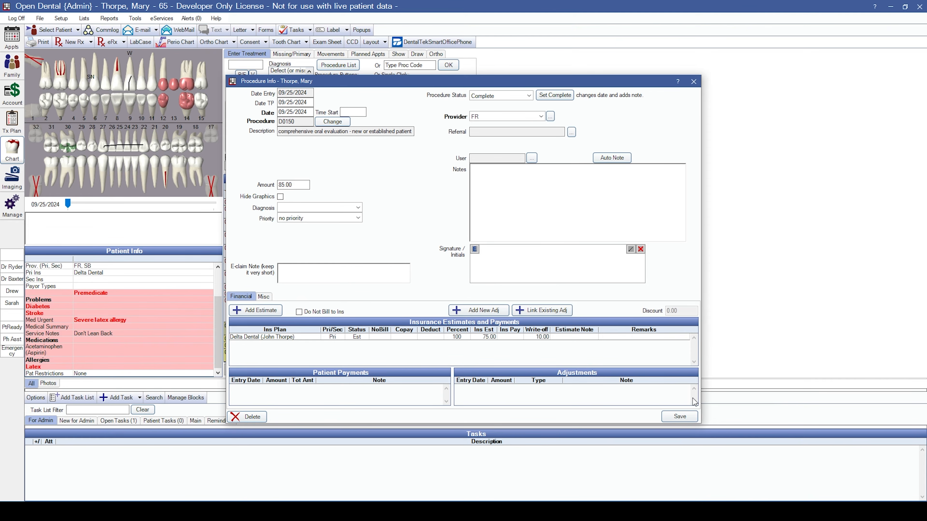
{"action": "left_click", "coordinate": [676, 419]}
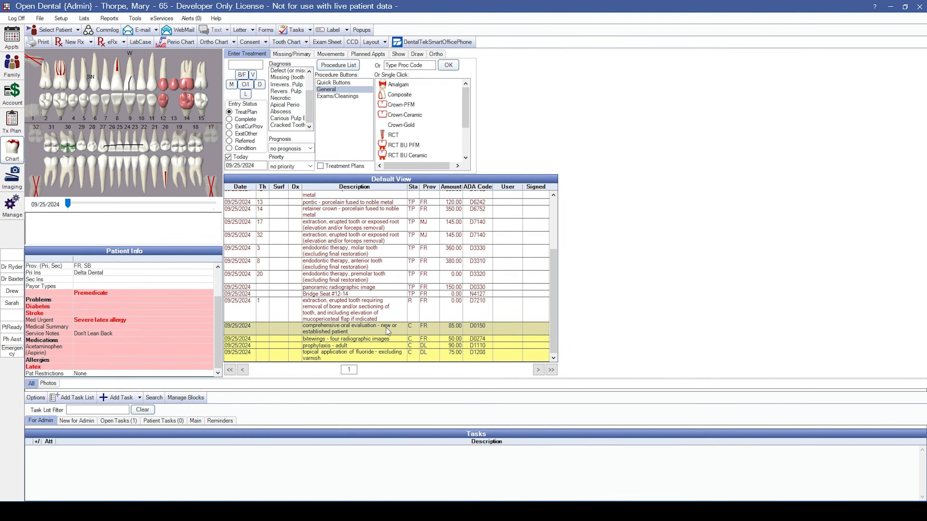
{"action": "left_click_drag", "start_coordinate": [388, 327], "coordinate": [385, 336]}
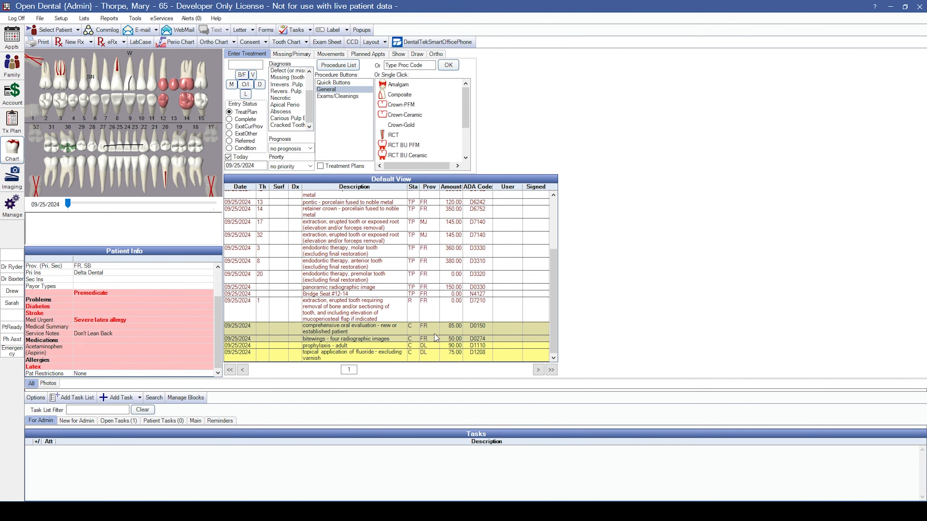
Start a group note for the selected procedures using the Comp Exam auto-note template.
{"action": "right_click", "coordinate": [352, 335]}
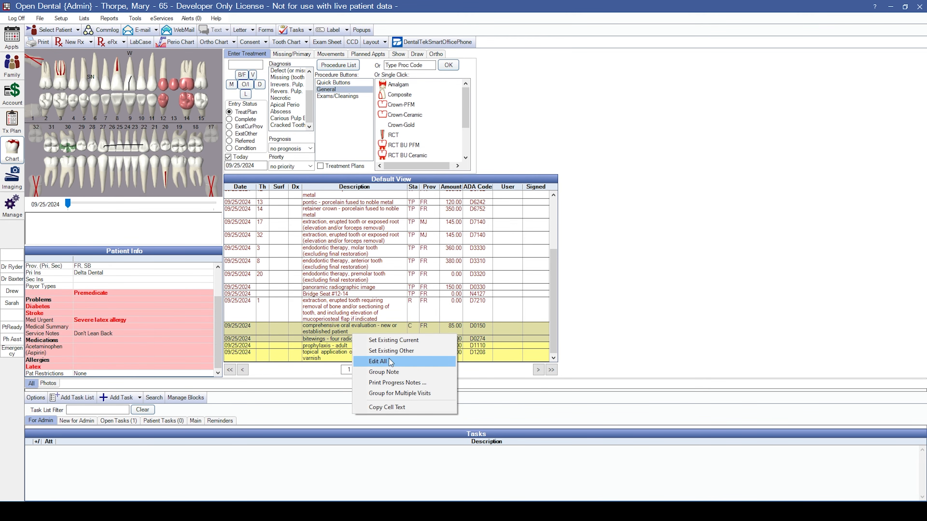
{"action": "left_click", "coordinate": [387, 373]}
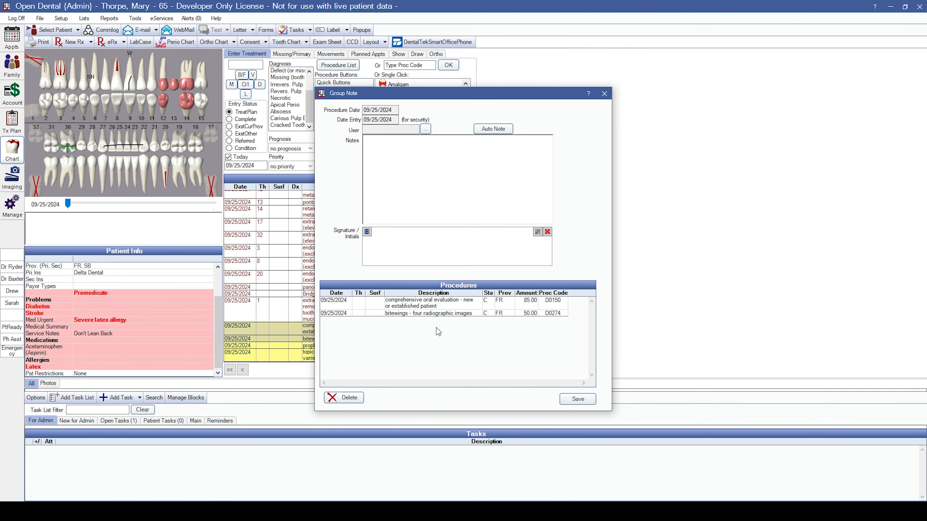
{"action": "left_click", "coordinate": [497, 130]}
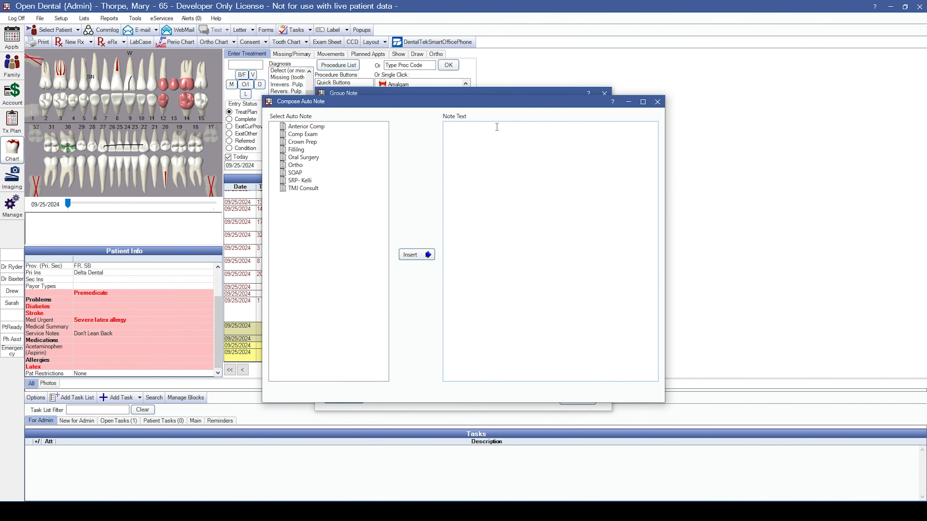
{"action": "left_click", "coordinate": [297, 135]}
{"action": "left_click", "coordinate": [409, 256]}
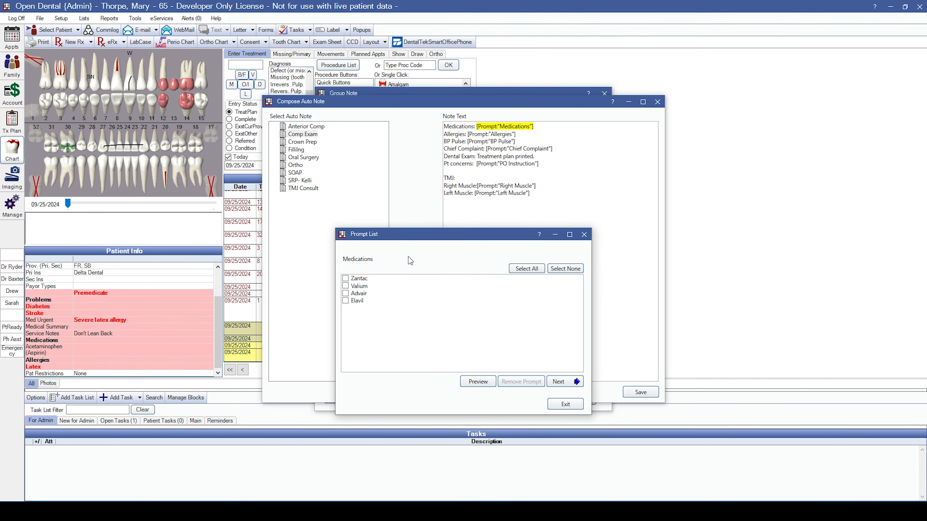
Record Zantac as medication, a Latex allergy and blood pressure 120/80.
{"action": "left_click", "coordinate": [345, 278]}
{"action": "left_click", "coordinate": [345, 285]}
{"action": "left_click", "coordinate": [344, 287]}
{"action": "left_click", "coordinate": [346, 278]}
{"action": "left_click", "coordinate": [570, 381]}
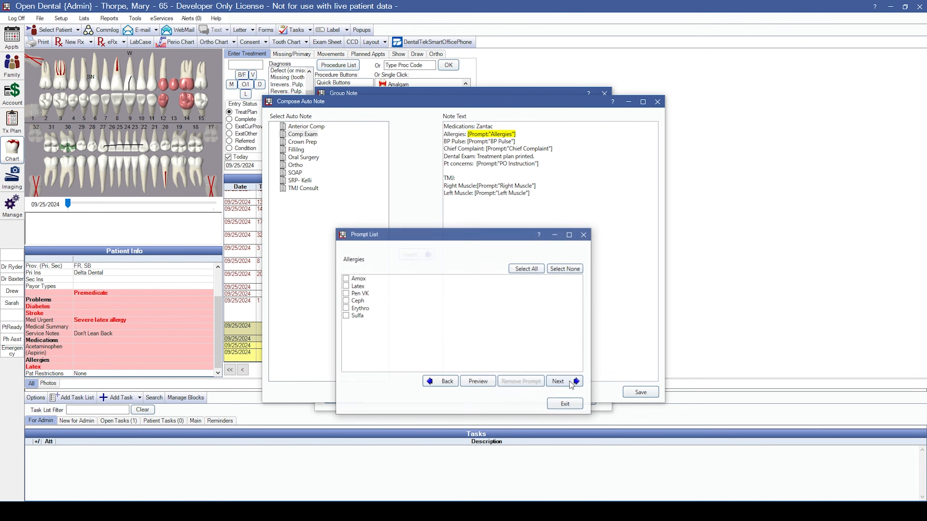
{"action": "left_click", "coordinate": [345, 286]}
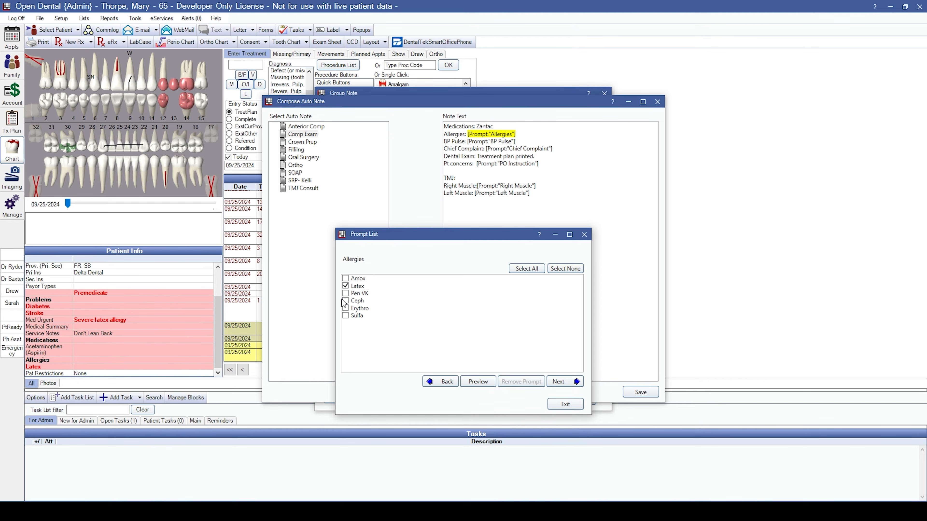
{"action": "left_click", "coordinate": [562, 383]}
{"action": "left_click", "coordinate": [352, 276]}
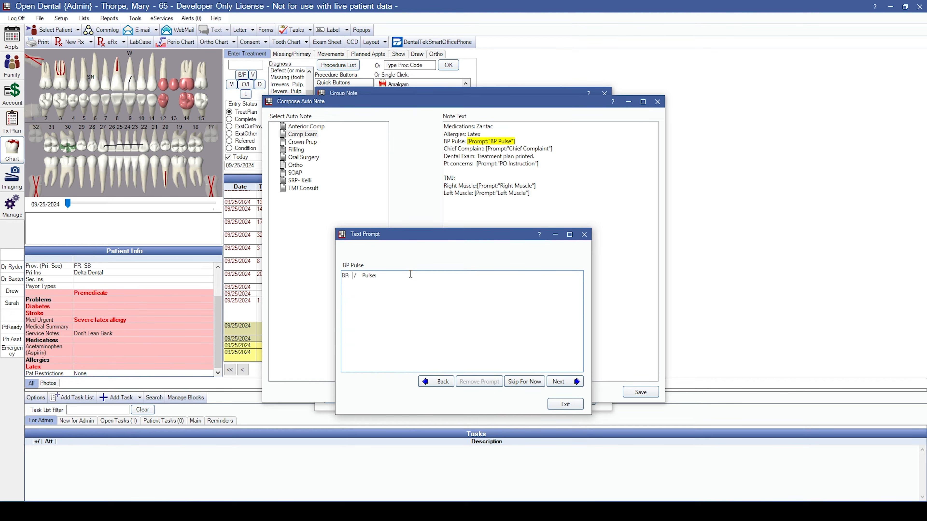
{"action": "type", "text": "120"}
{"action": "type", "text": "80"}
{"action": "left_click", "coordinate": [572, 382]}
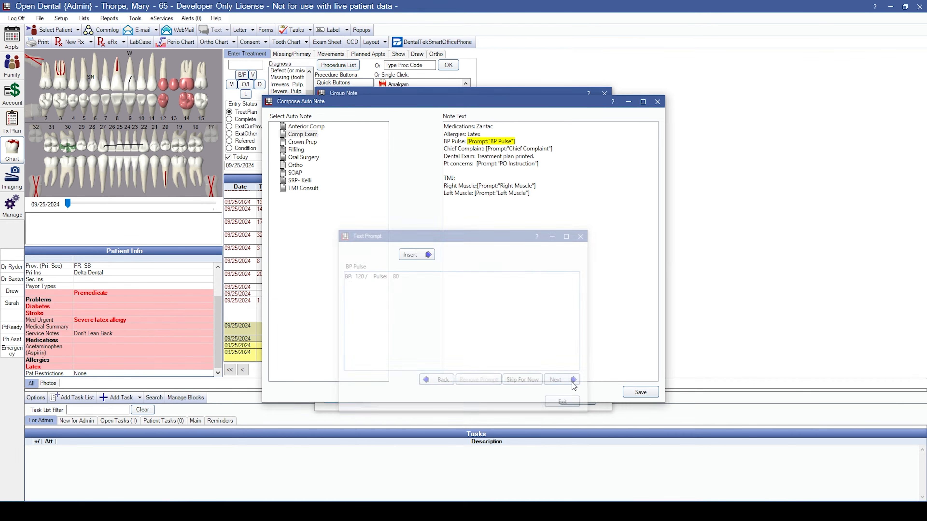
Record Pain as chief complaint, default post-op instructions and +++ for both muscles, then insert the text.
{"action": "left_click", "coordinate": [346, 278]}
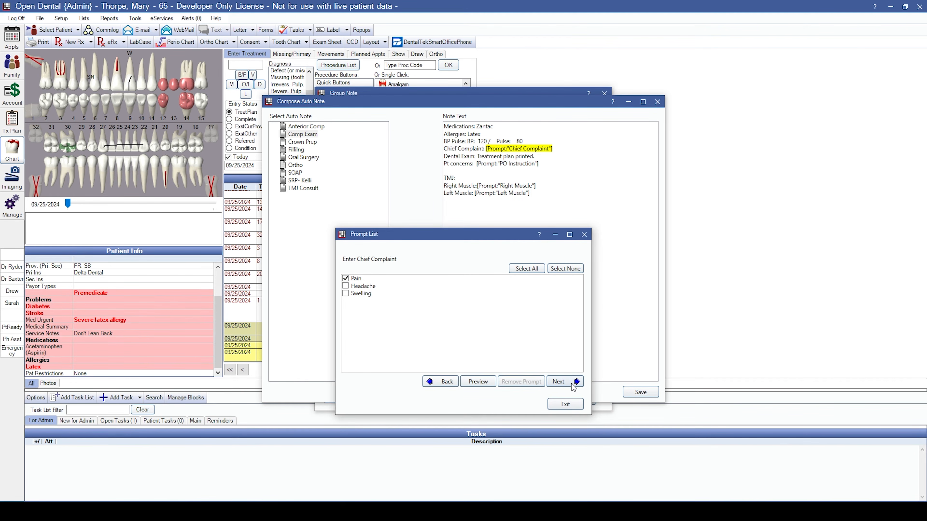
{"action": "left_click", "coordinate": [571, 382]}
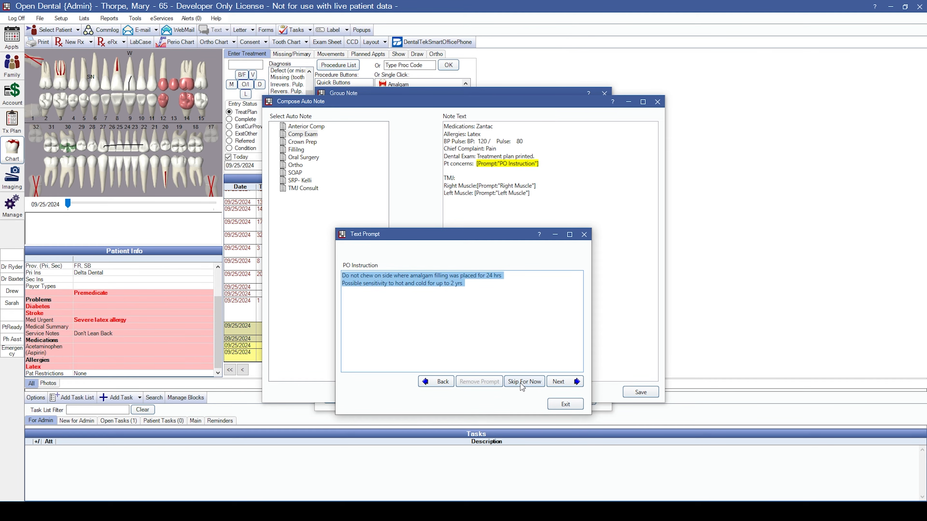
{"action": "left_click", "coordinate": [497, 305]}
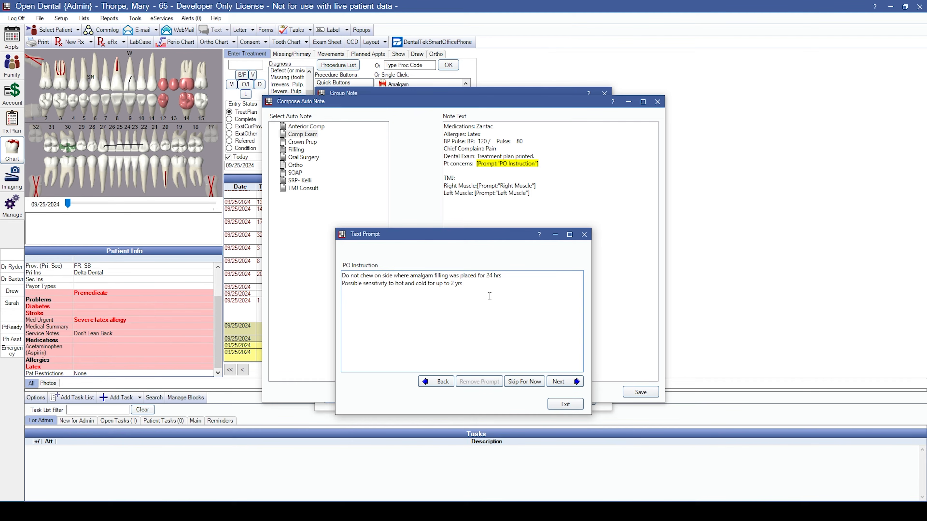
{"action": "left_click", "coordinate": [572, 382]}
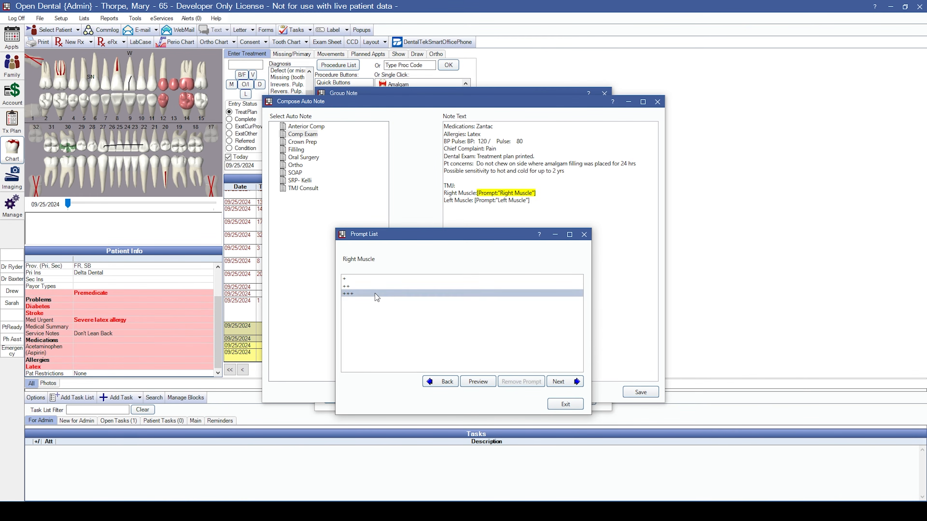
{"action": "left_click", "coordinate": [569, 382]}
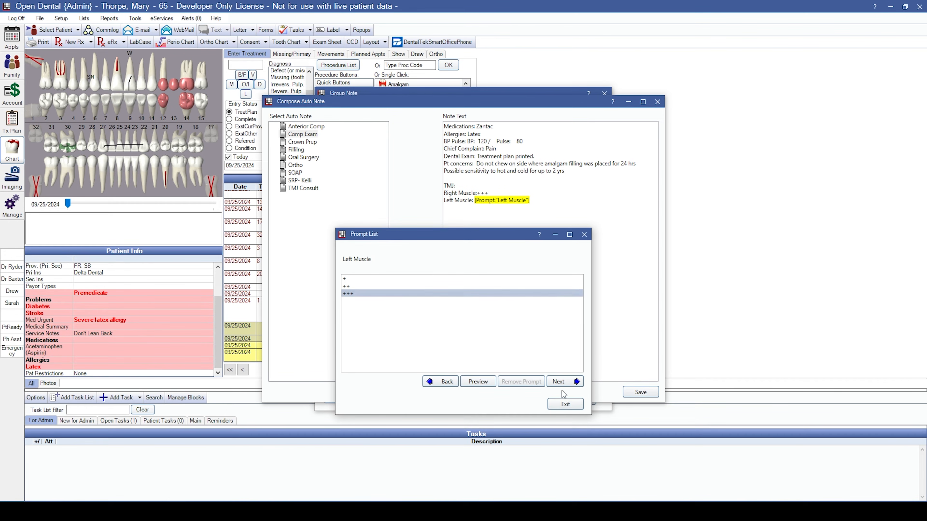
{"action": "left_click", "coordinate": [565, 383]}
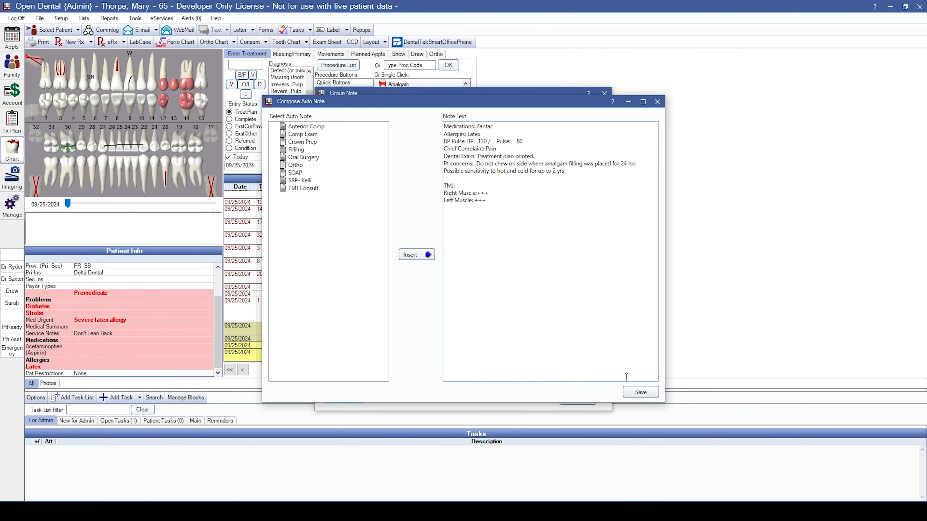
{"action": "left_click", "coordinate": [640, 392]}
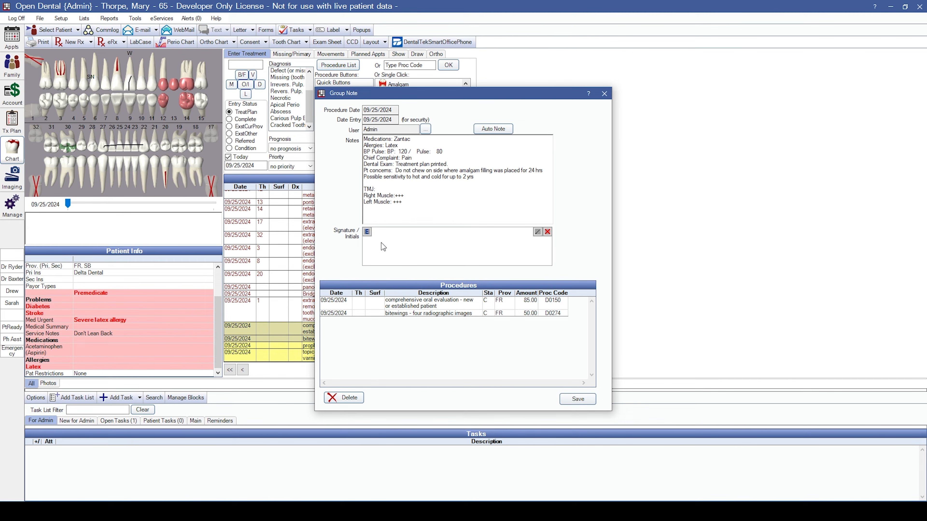
Sign the group note digitally and save it to the chart.
{"action": "left_click_drag", "start_coordinate": [381, 243], "coordinate": [415, 246]}
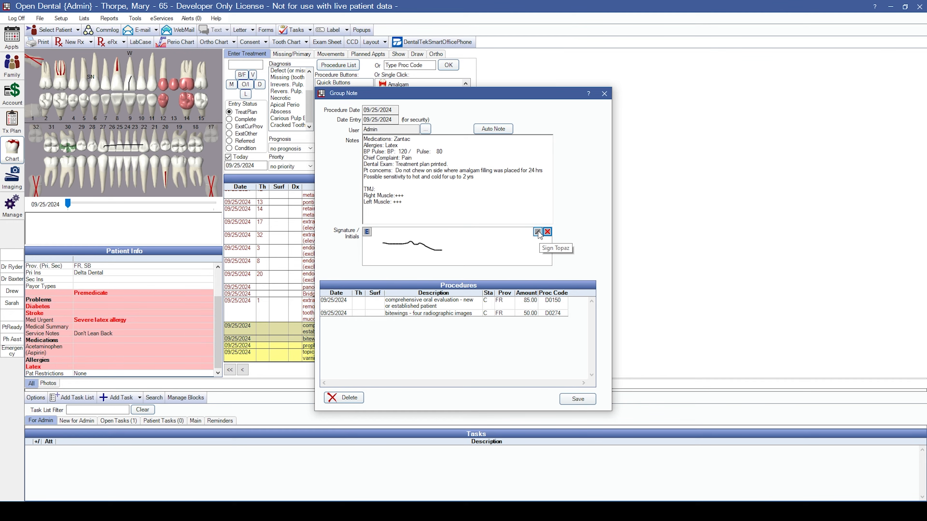
{"action": "left_click", "coordinate": [367, 232]}
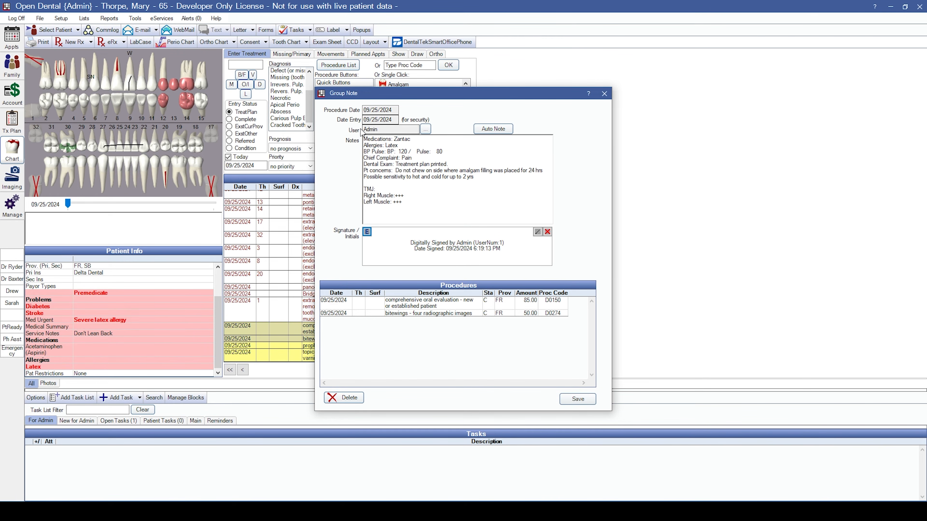
{"action": "left_click", "coordinate": [379, 130]}
{"action": "left_click", "coordinate": [584, 400]}
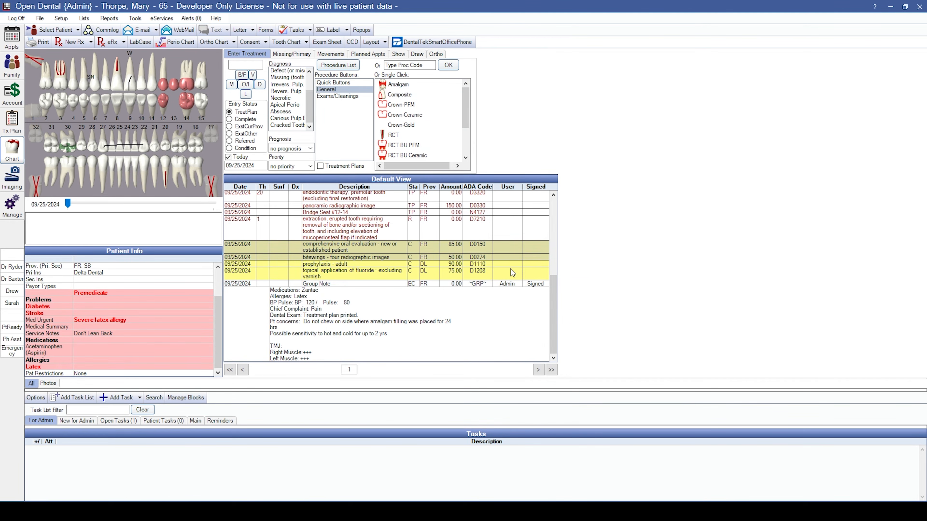
Add an Amoxicillin 500 mg #20 prescription from its template and check it in the chart.
{"action": "left_click", "coordinate": [465, 295]}
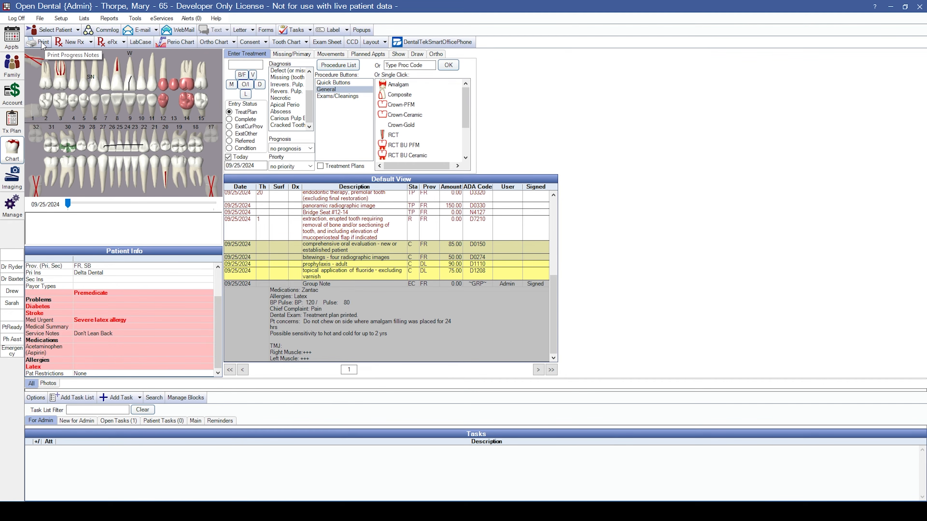
{"action": "left_click", "coordinate": [67, 45]}
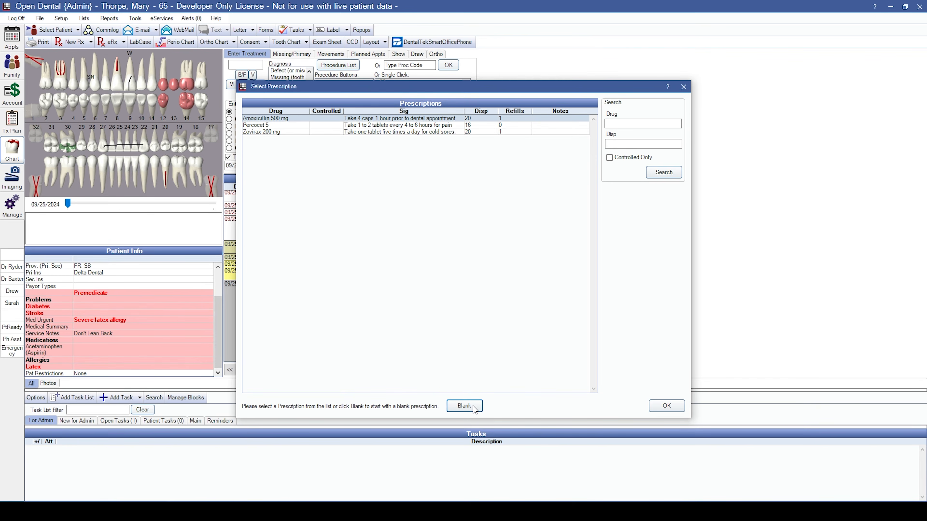
{"action": "left_click", "coordinate": [667, 406]}
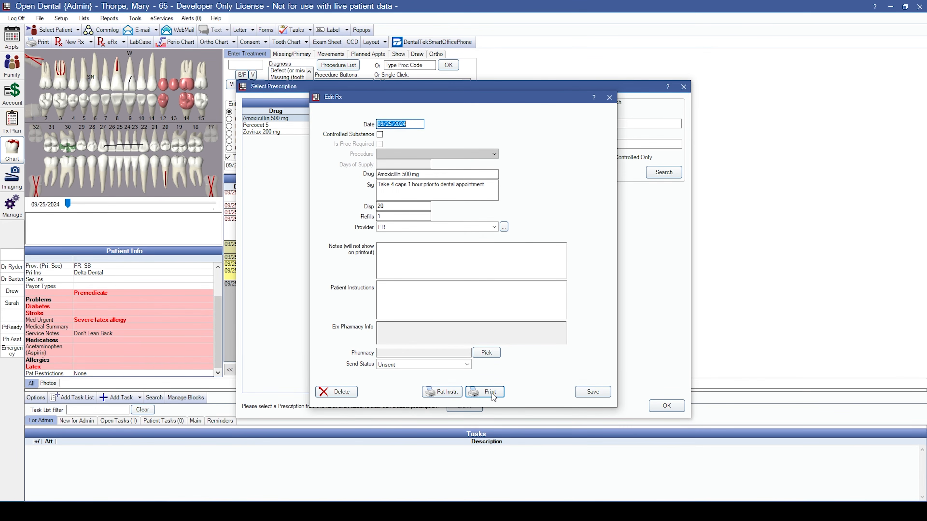
{"action": "left_click", "coordinate": [584, 394]}
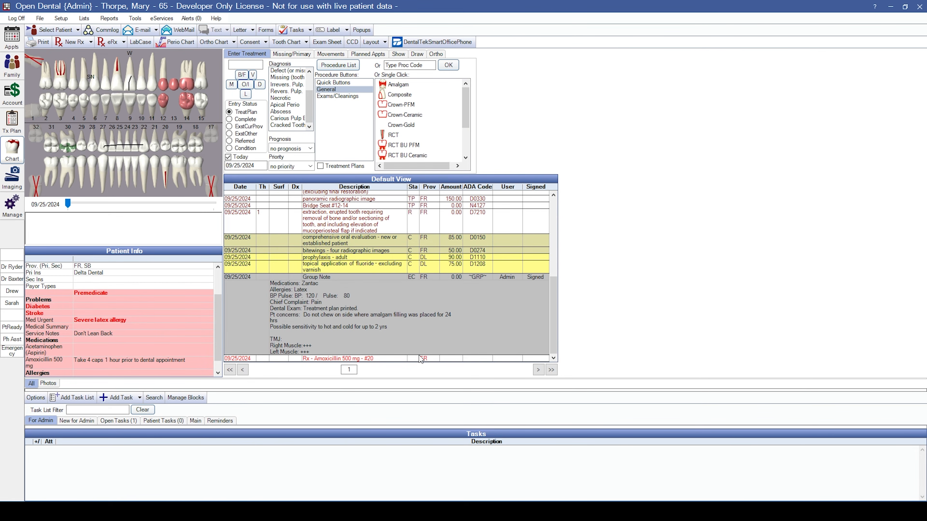
{"action": "left_click", "coordinate": [421, 359]}
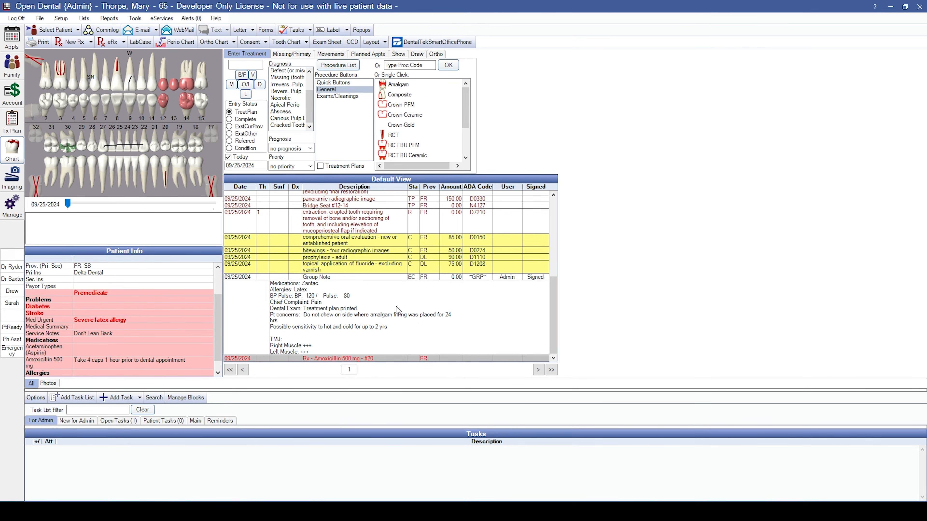
{"action": "scroll", "coordinate": [133, 314], "scroll_direction": "down", "scroll_amount": 1}
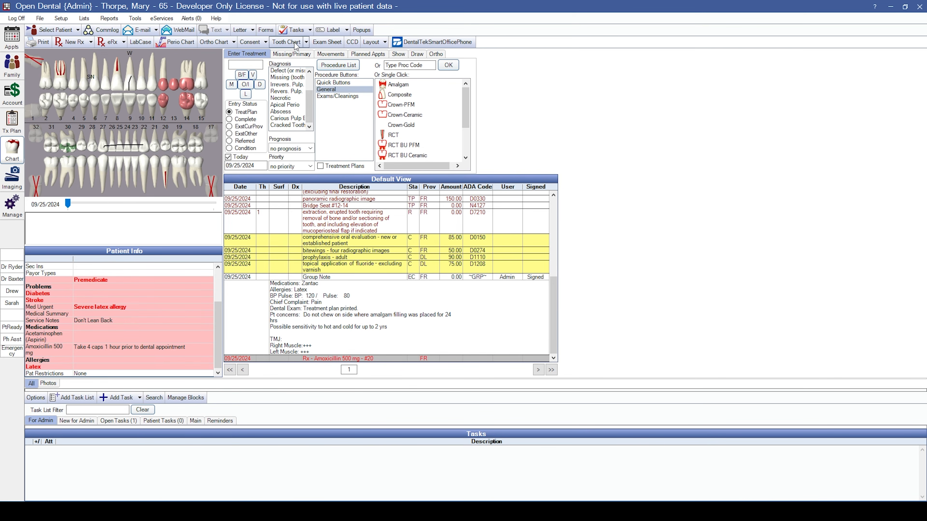
Mark teeth 14, 13 and 12 on the enlarged tooth chart, then close it.
{"action": "left_click", "coordinate": [306, 42]}
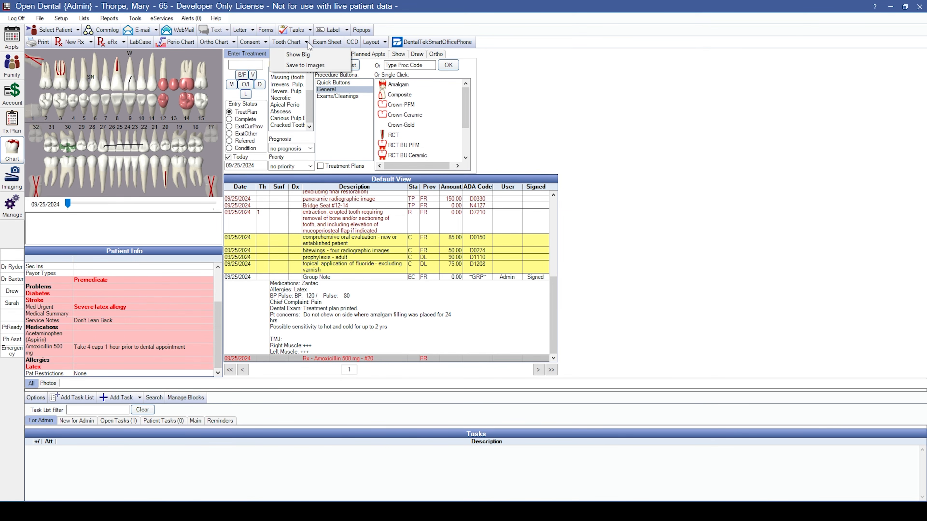
{"action": "left_click", "coordinate": [308, 54]}
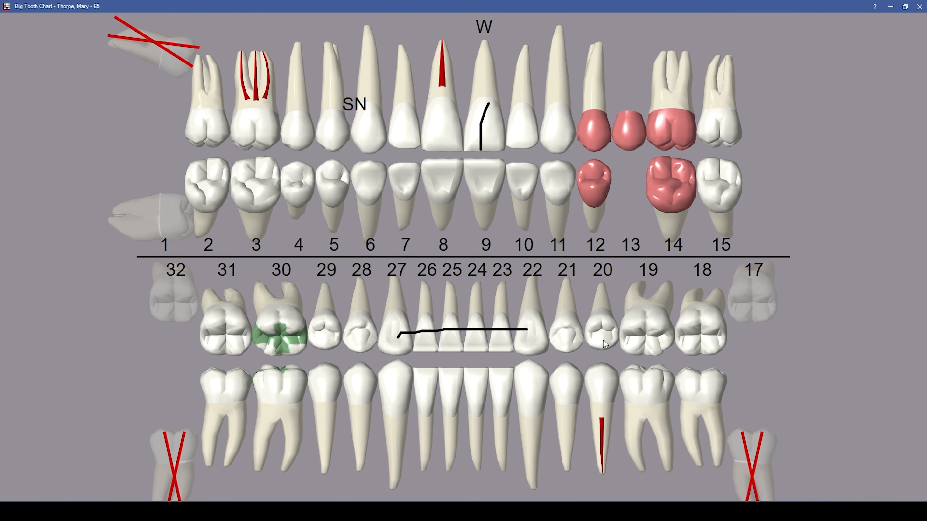
{"action": "left_click", "coordinate": [677, 249]}
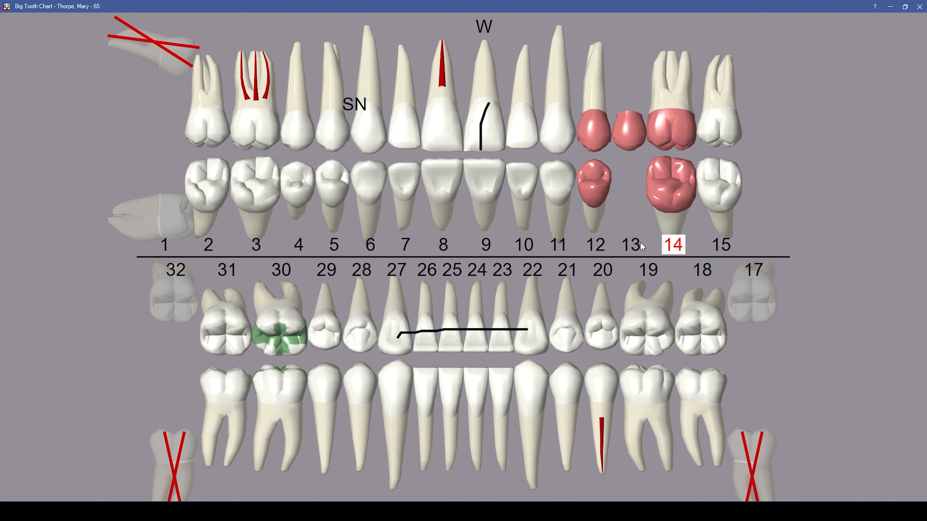
{"action": "left_click", "coordinate": [639, 247]}
{"action": "left_click", "coordinate": [599, 249]}
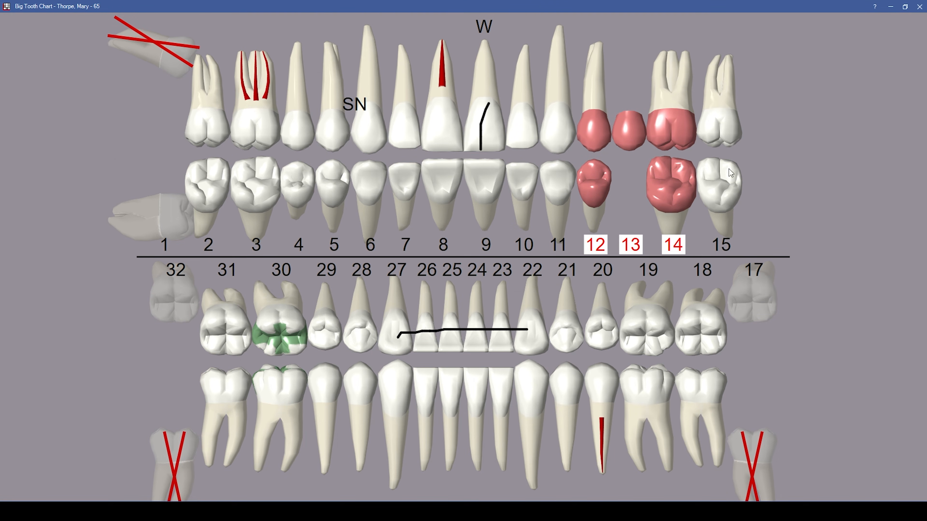
{"action": "left_click", "coordinate": [919, 7]}
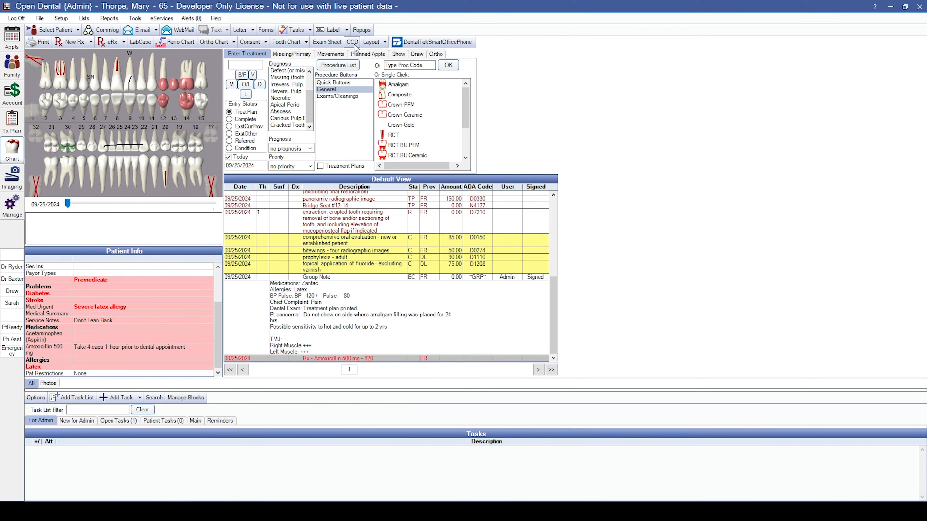
Check the chart layout list without changes and switch to the Tx Plan module.
{"action": "left_click", "coordinate": [384, 44]}
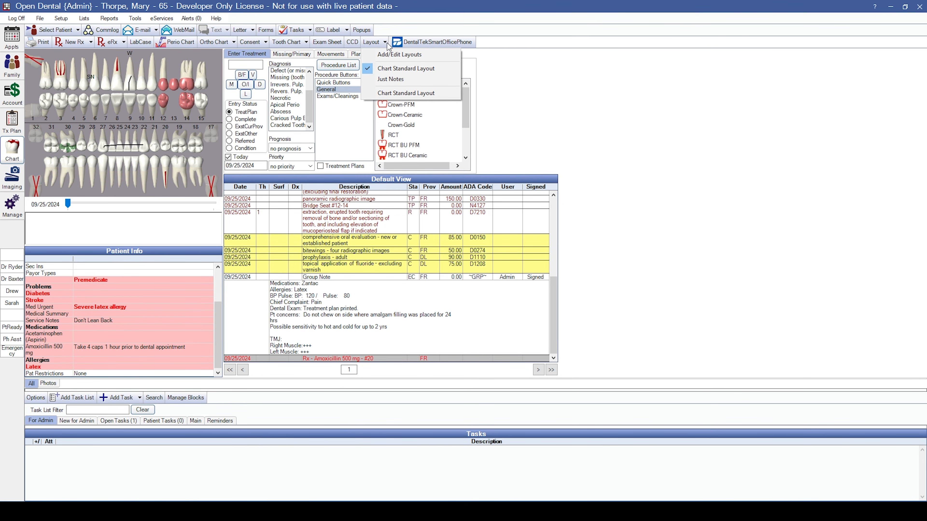
{"action": "left_click", "coordinate": [640, 127]}
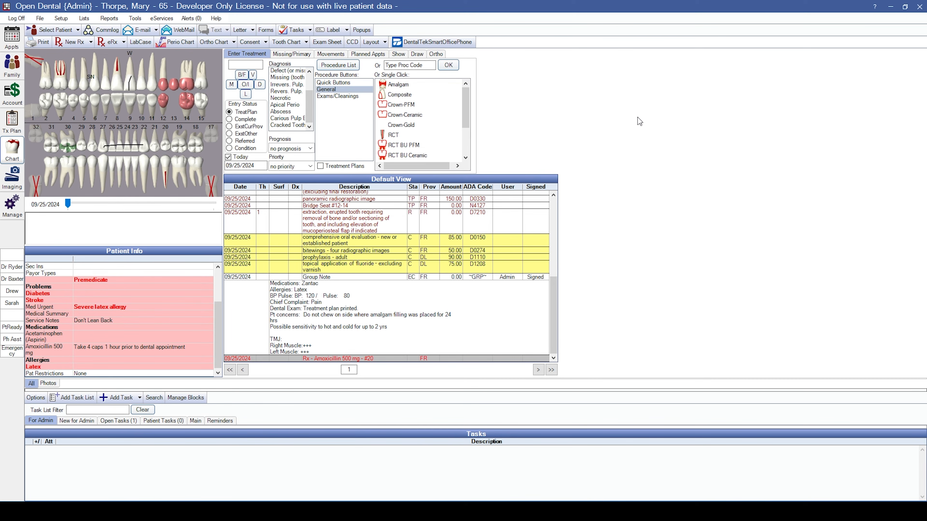
{"action": "left_click", "coordinate": [12, 130]}
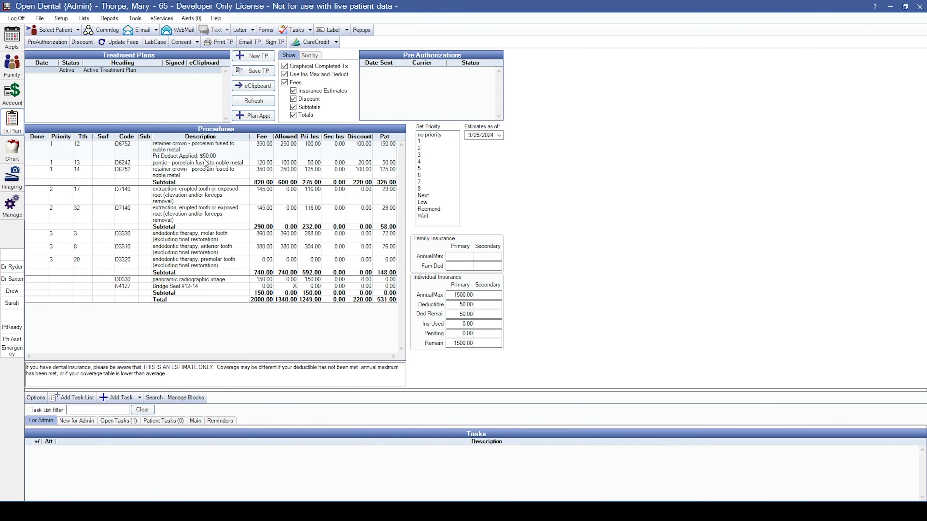
{"action": "left_click_drag", "start_coordinate": [190, 156], "coordinate": [193, 266]}
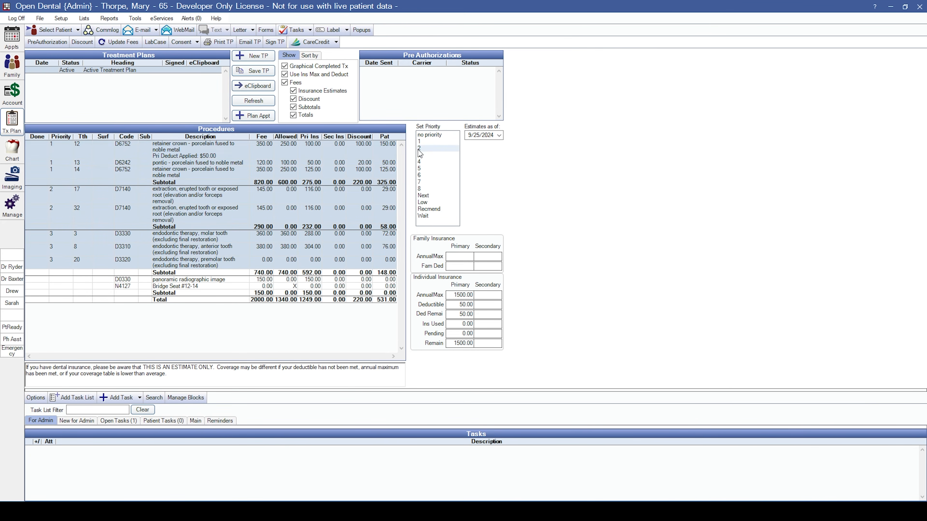
{"action": "left_click", "coordinate": [444, 135]}
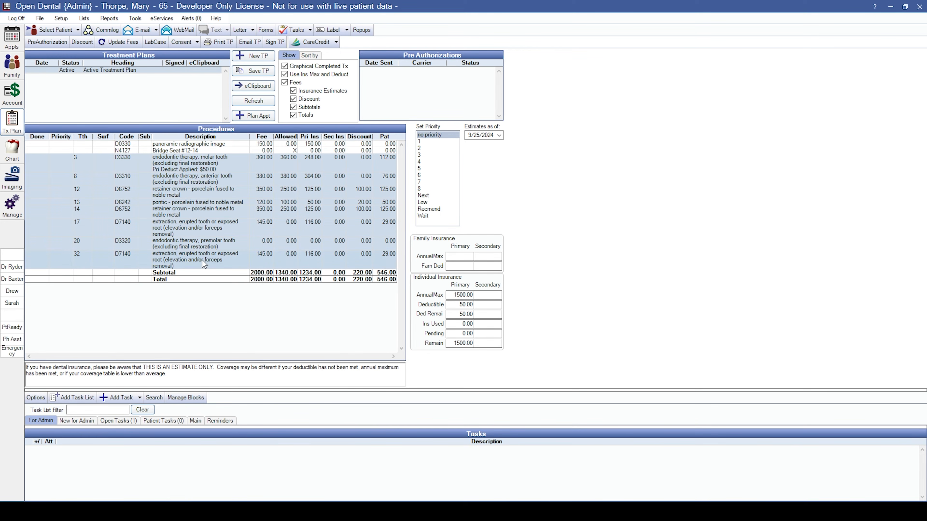
{"action": "left_click", "coordinate": [166, 194], "text": "ctrl"}
{"action": "left_click", "coordinate": [164, 193]}
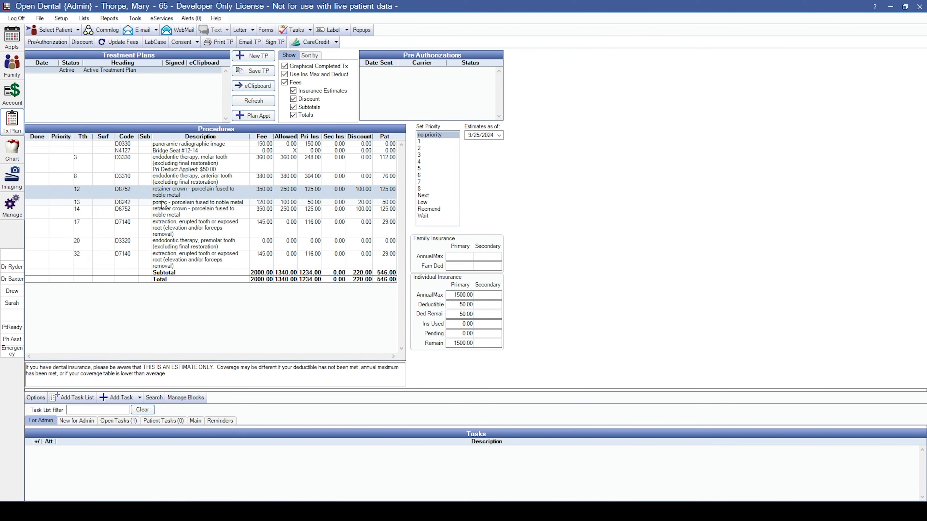
{"action": "left_click_drag", "start_coordinate": [163, 199], "coordinate": [167, 211]}
{"action": "left_click", "coordinate": [424, 142]}
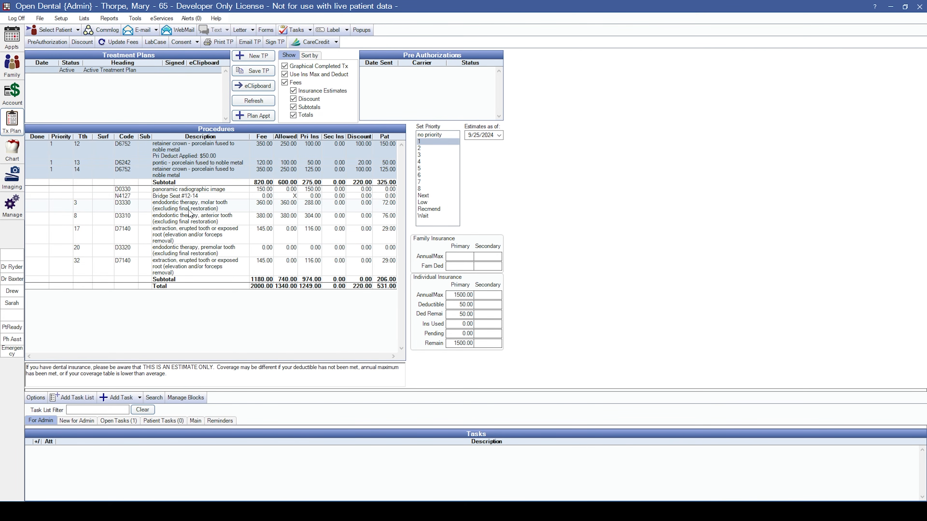
{"action": "left_click", "coordinate": [179, 234]}
{"action": "left_click", "coordinate": [174, 266], "text": "ctrl"}
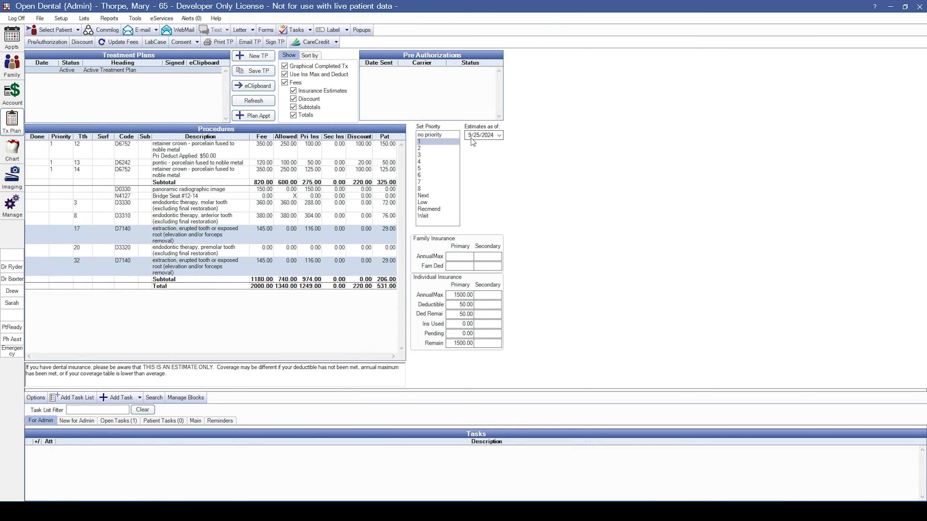
{"action": "left_click", "coordinate": [434, 149]}
{"action": "left_click_drag", "start_coordinate": [169, 251], "coordinate": [188, 273]}
{"action": "left_click", "coordinate": [426, 155]}
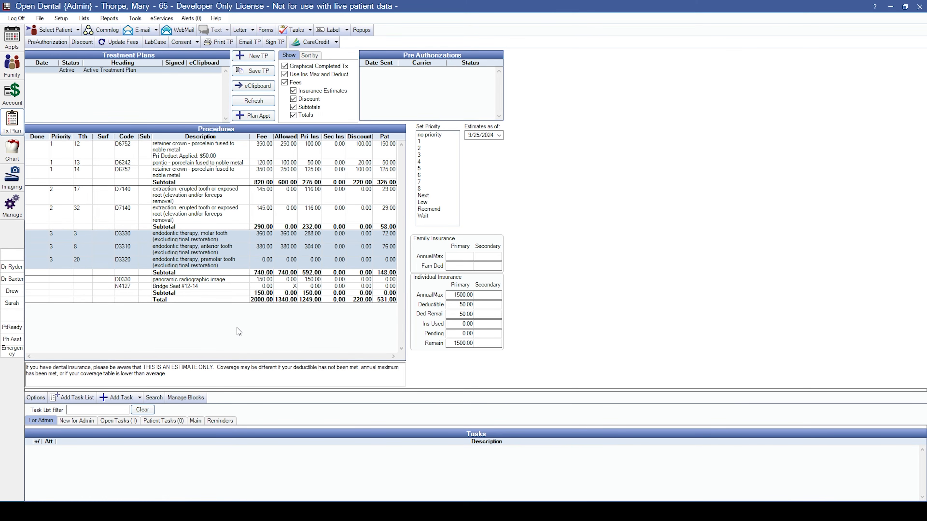
{"action": "left_click_drag", "start_coordinate": [173, 153], "coordinate": [172, 170]}
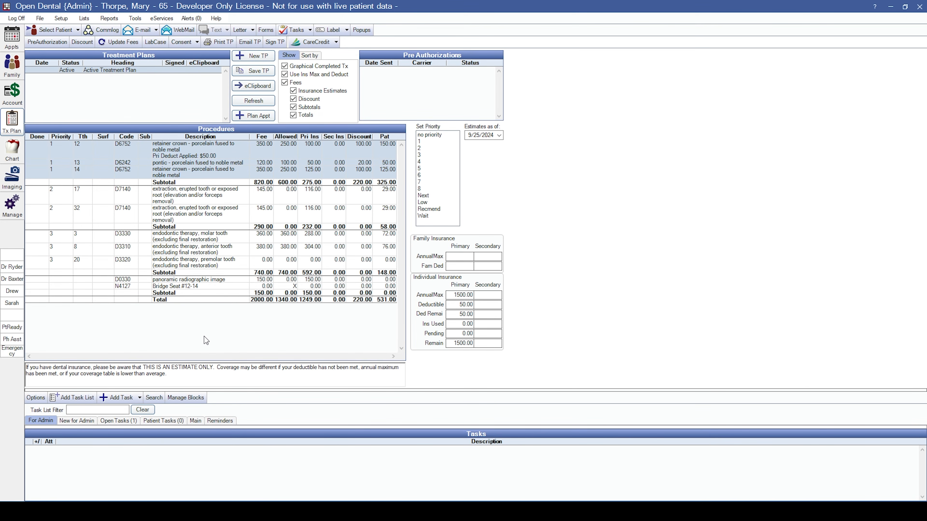
{"action": "left_click", "coordinate": [193, 157]}
{"action": "left_click", "coordinate": [197, 154], "text": "ctrl"}
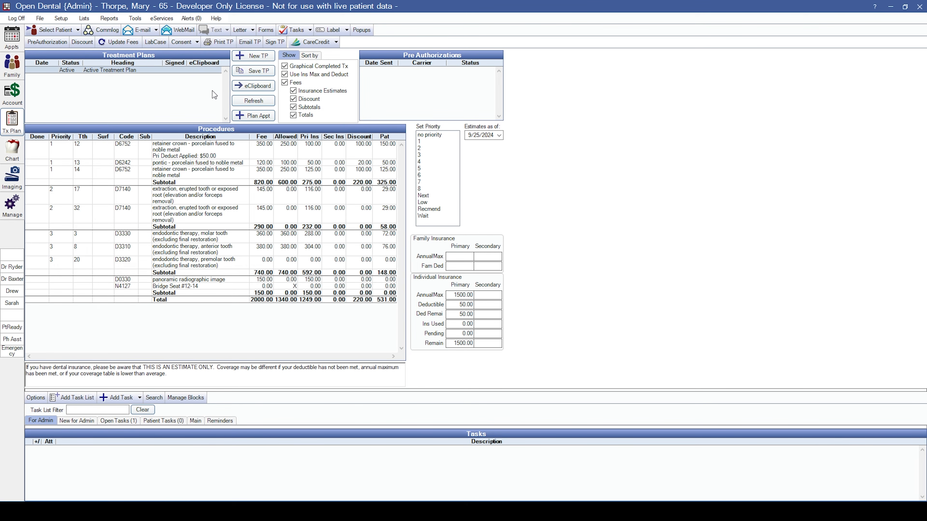
Save a dated plan copy, sign it as patient and practice, then select the teeth 12–14 procedures.
{"action": "left_click", "coordinate": [253, 70]}
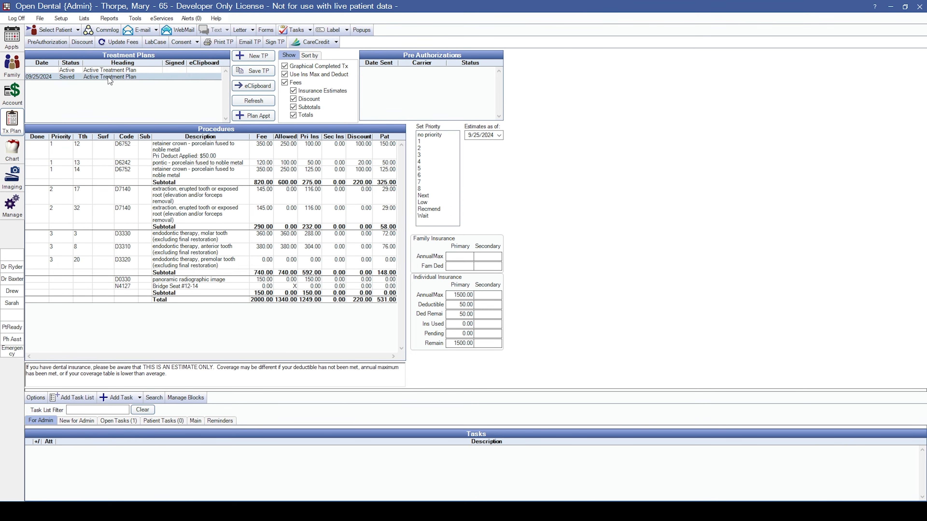
{"action": "left_click", "coordinate": [274, 42]}
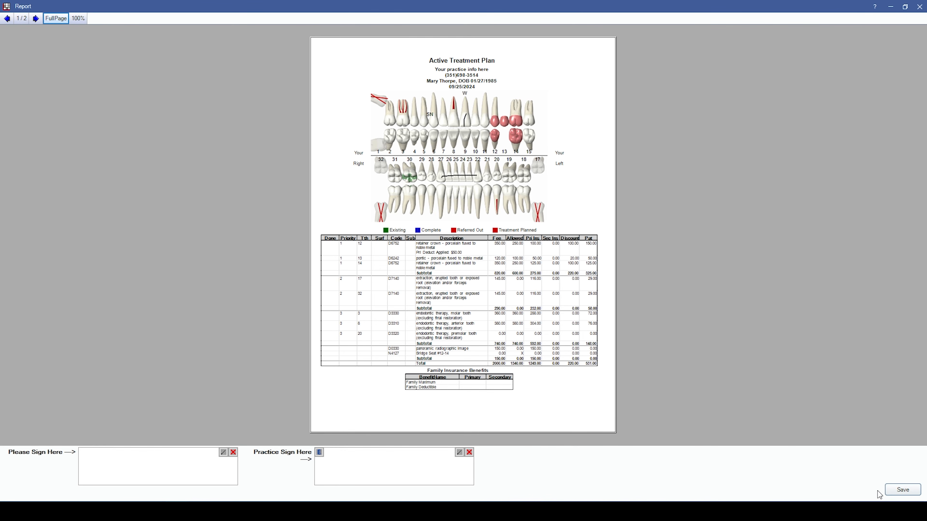
{"action": "mouse_move", "coordinate": [101, 463]}
{"action": "left_mouse_down"}
{"action": "mouse_move", "coordinate": [171, 457]}
{"action": "mouse_move", "coordinate": [194, 464]}
{"action": "left_mouse_up"}
{"action": "left_click_drag", "start_coordinate": [361, 461], "coordinate": [448, 476]}
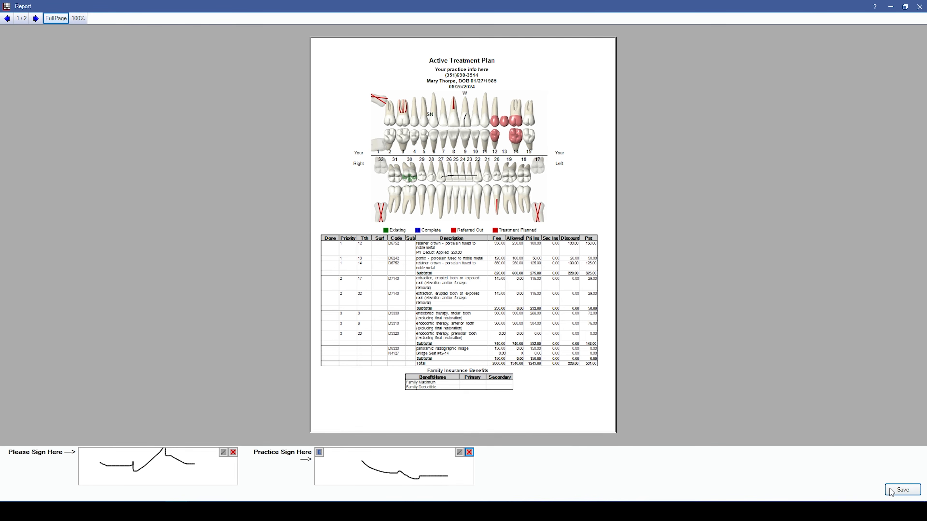
{"action": "left_click", "coordinate": [902, 489]}
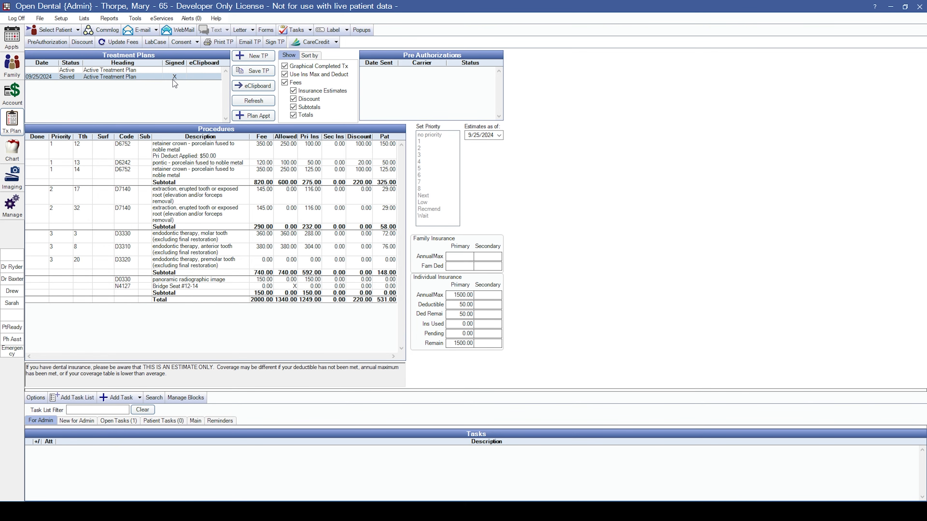
{"action": "left_click_drag", "start_coordinate": [177, 153], "coordinate": [177, 176]}
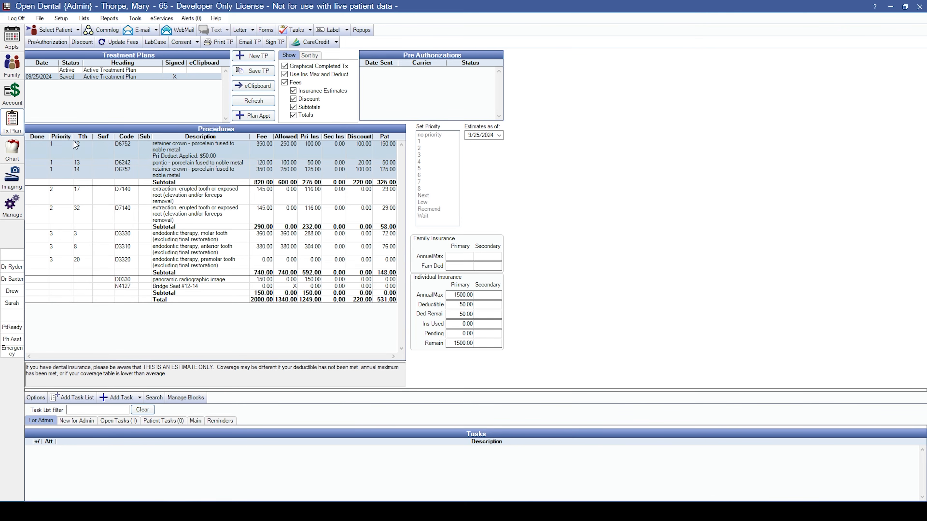
Send a Delta Dental preauthorization for the active plan's priority 1 procedures on teeth 12–14.
{"action": "left_click", "coordinate": [41, 43]}
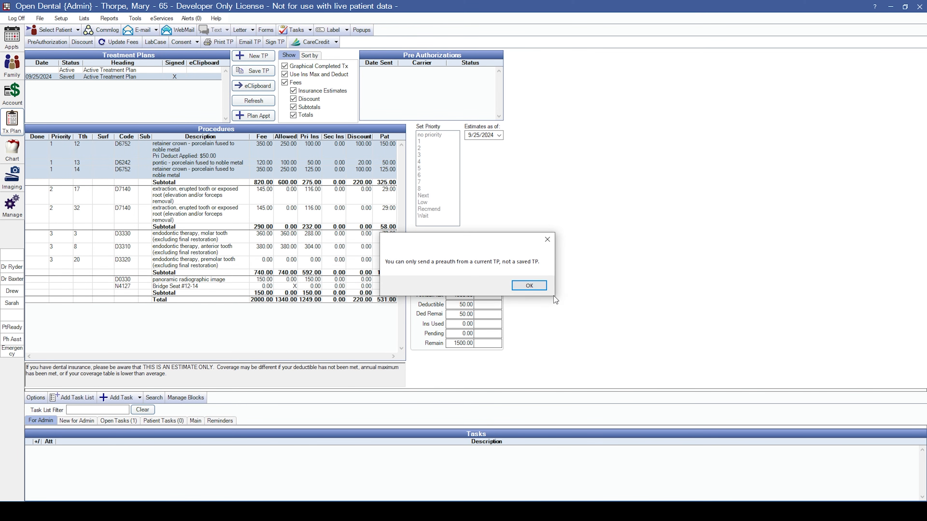
{"action": "left_click", "coordinate": [530, 286]}
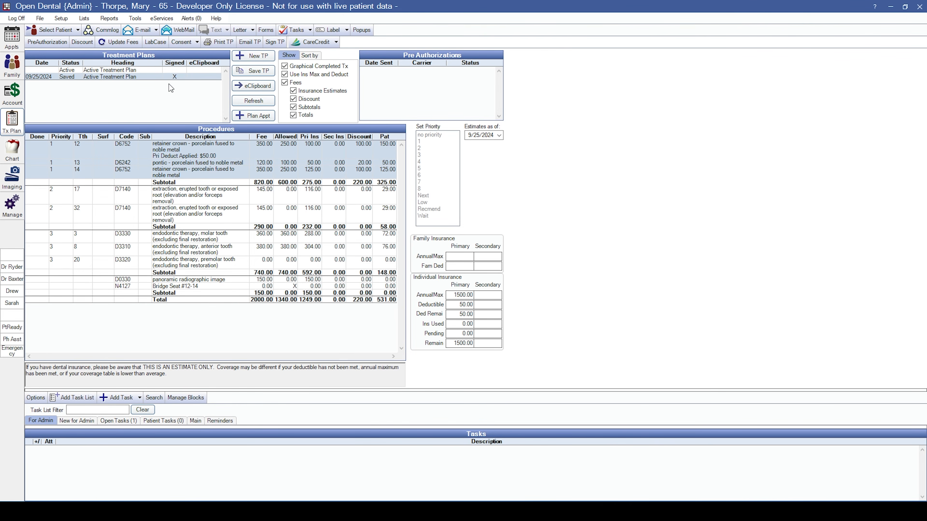
{"action": "left_click", "coordinate": [110, 70]}
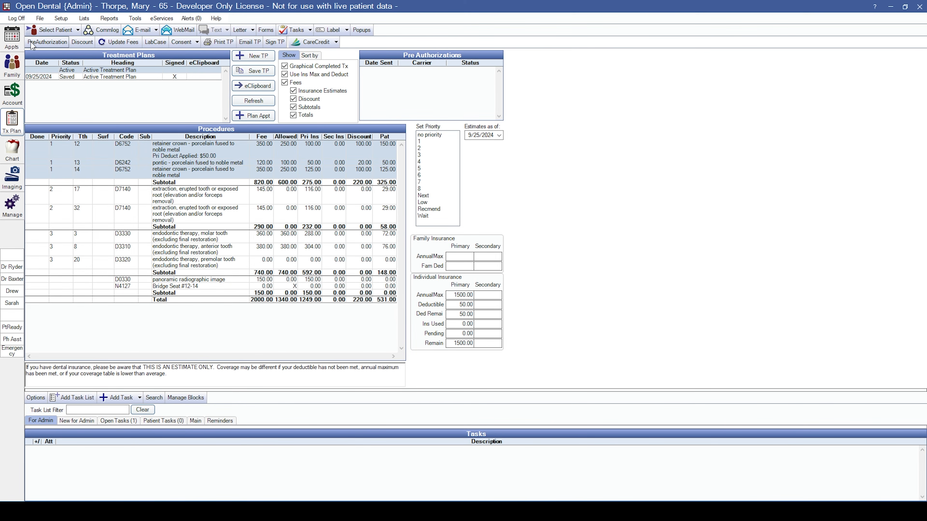
{"action": "left_click", "coordinate": [46, 42]}
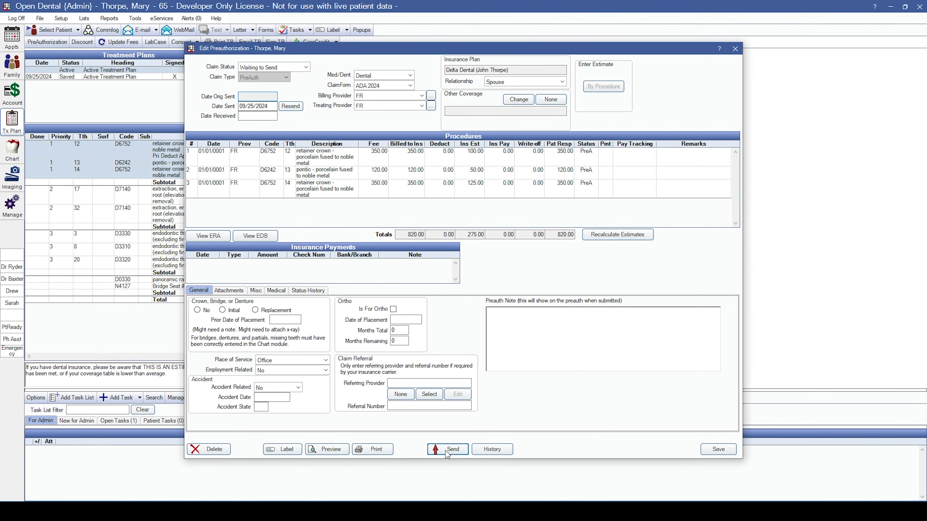
{"action": "left_click", "coordinate": [453, 450]}
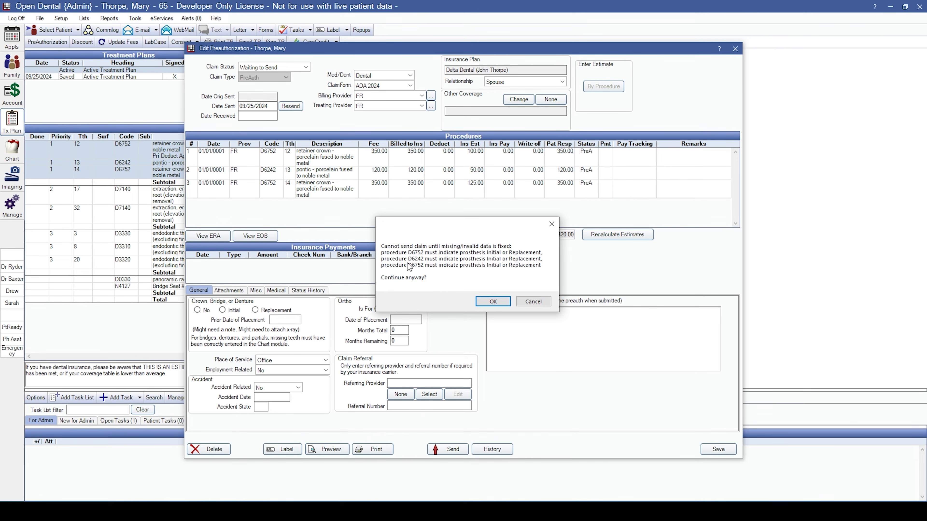
{"action": "left_click", "coordinate": [492, 302]}
Set tooth 12's crown procedure to Initial prosthesis and save it.
{"action": "double_click", "coordinate": [179, 146]}
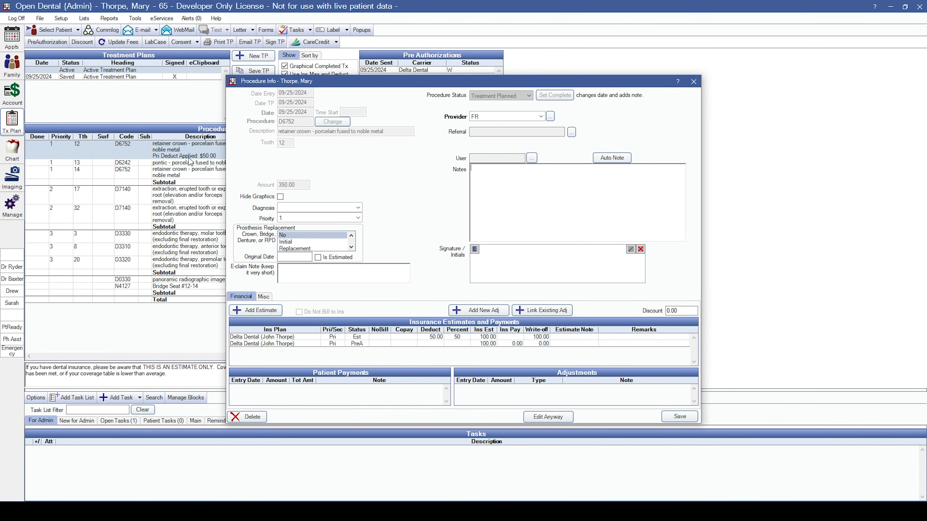
{"action": "left_click", "coordinate": [294, 242]}
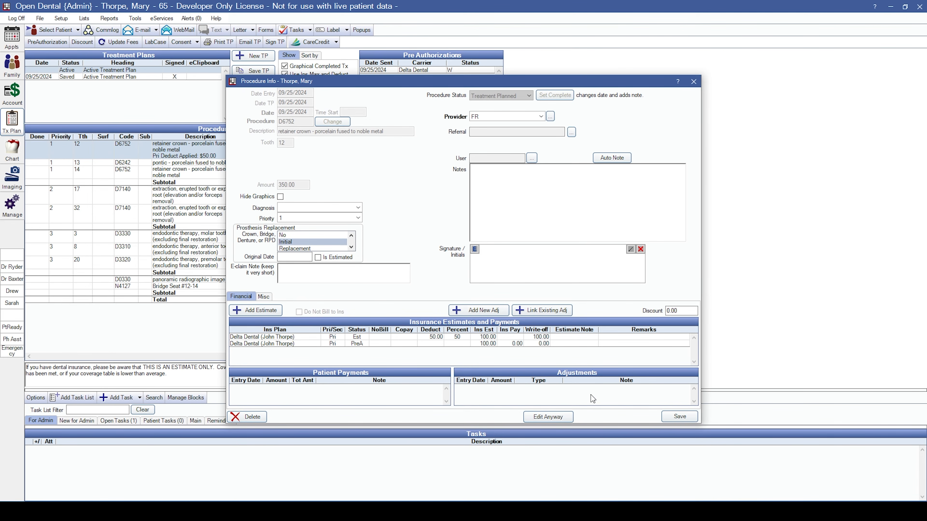
{"action": "left_click", "coordinate": [680, 417]}
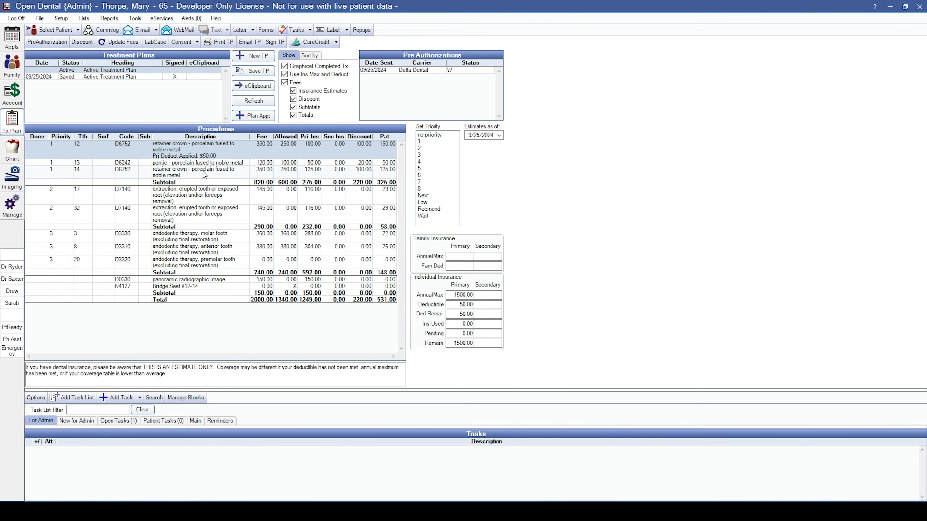
{"action": "left_click_drag", "start_coordinate": [194, 148], "coordinate": [184, 180]}
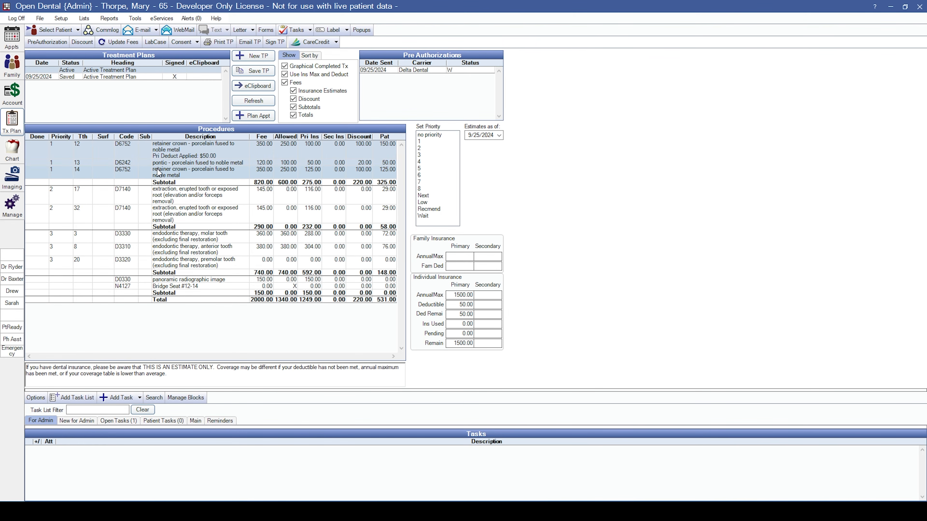
{"action": "left_click", "coordinate": [78, 42]}
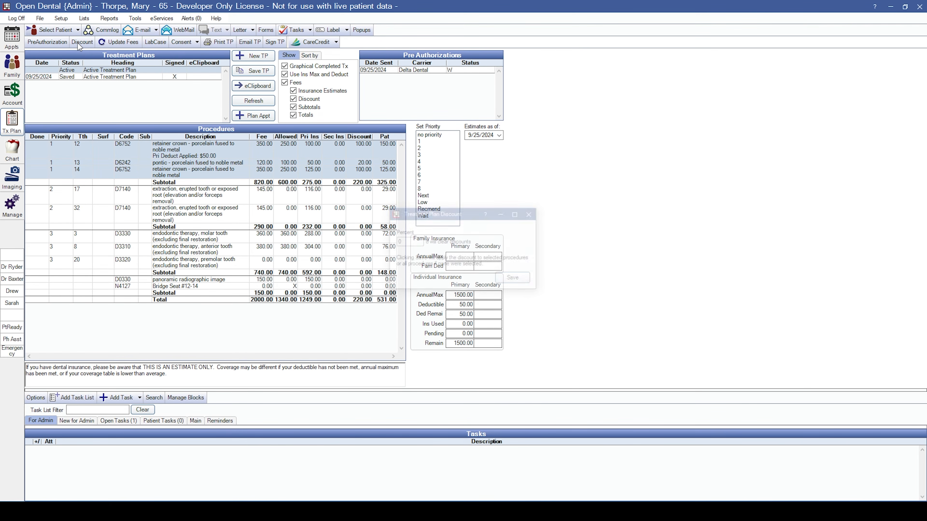
{"action": "left_click_drag", "start_coordinate": [406, 243], "coordinate": [338, 249]}
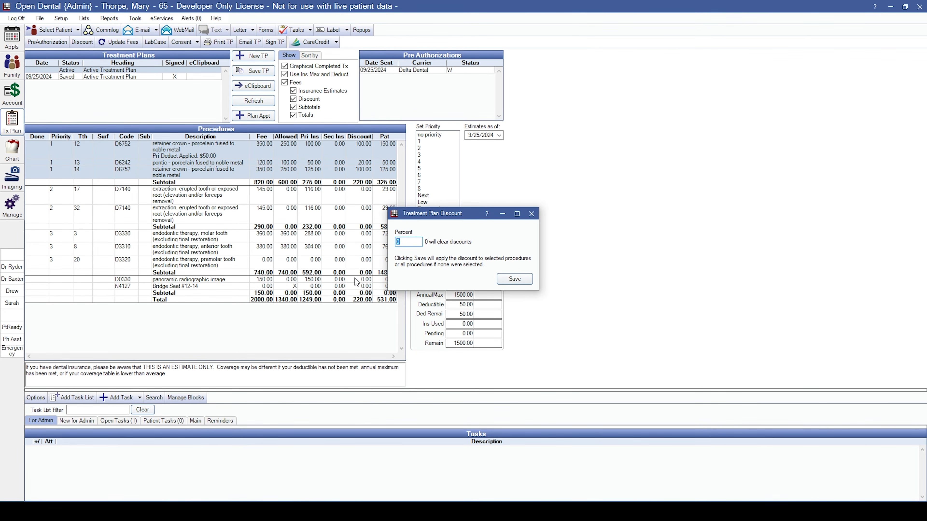
{"action": "type", "text": "5"}
{"action": "left_click", "coordinate": [531, 214]}
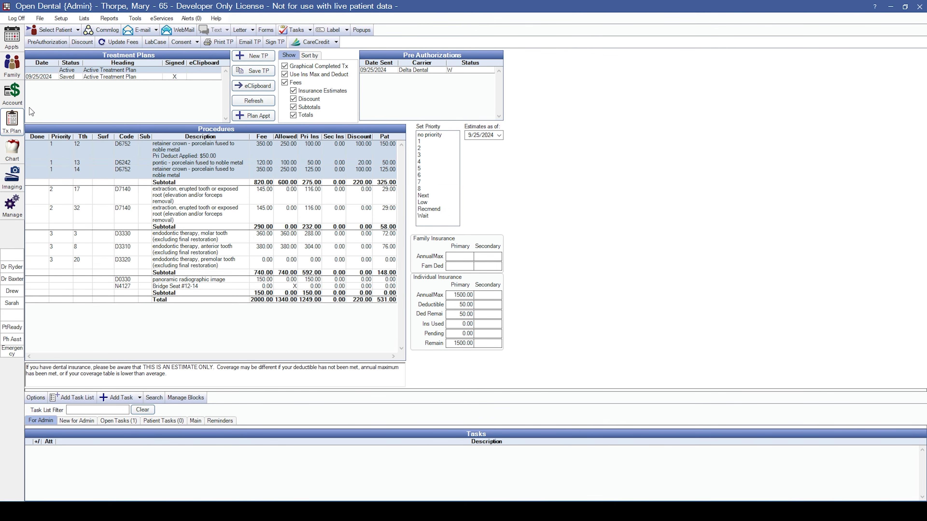
Create and save a Delta Dental claim for the D0150, D0274 and D1110 charges.
{"action": "left_click", "coordinate": [16, 102]}
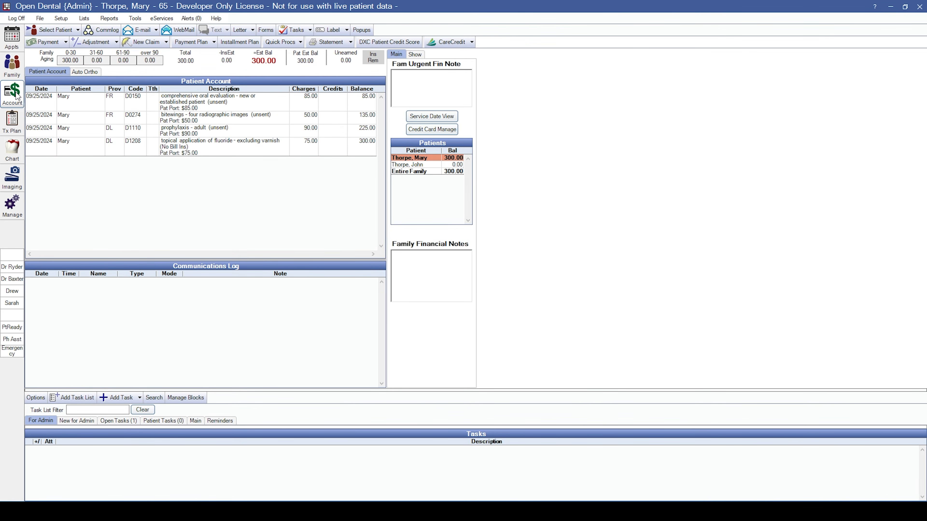
{"action": "left_click", "coordinate": [227, 104]}
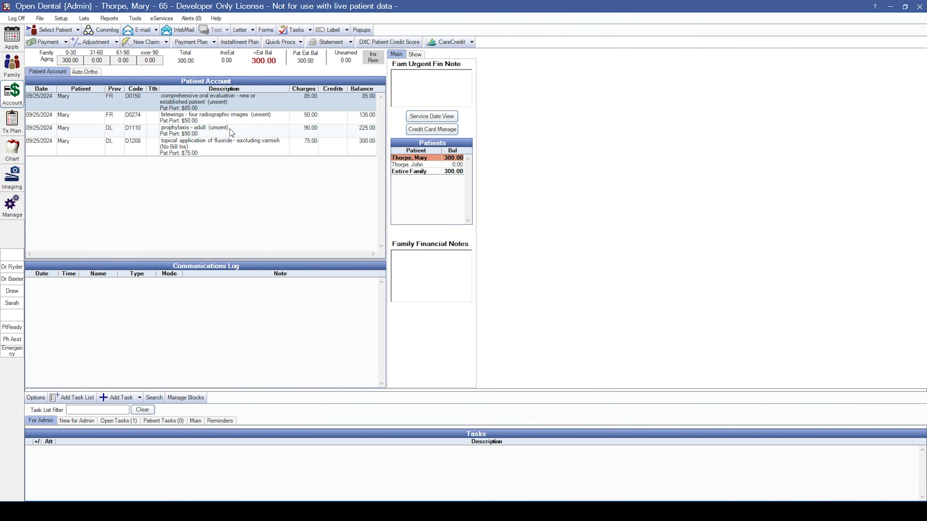
{"action": "left_click_drag", "start_coordinate": [218, 104], "coordinate": [216, 132]}
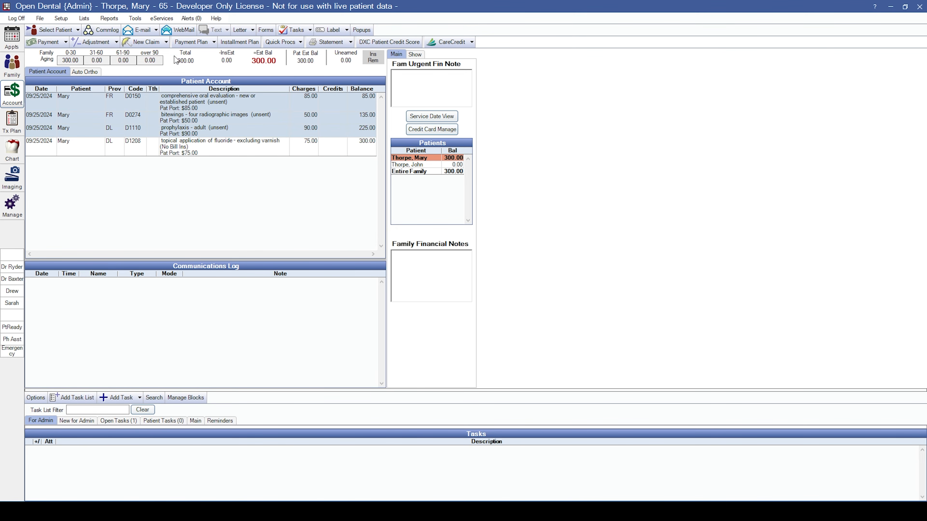
{"action": "left_click", "coordinate": [147, 42]}
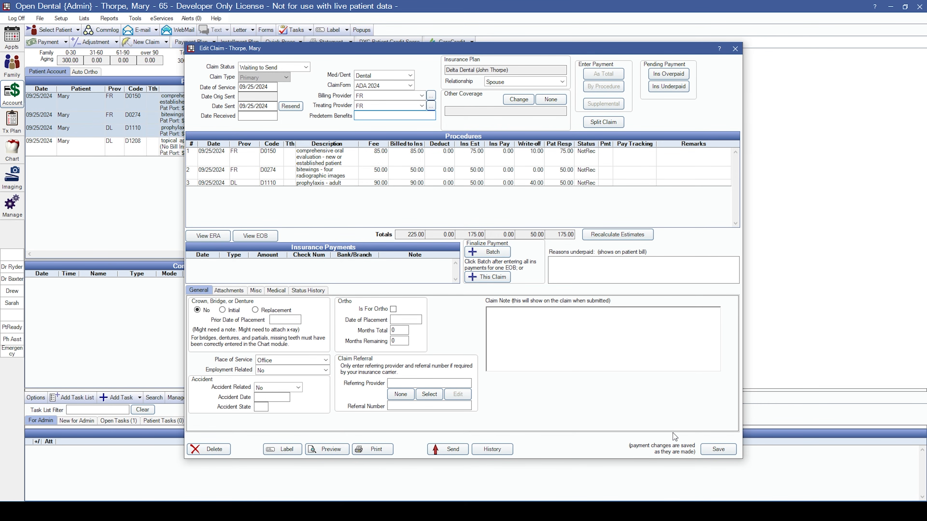
{"action": "left_click", "coordinate": [718, 449]}
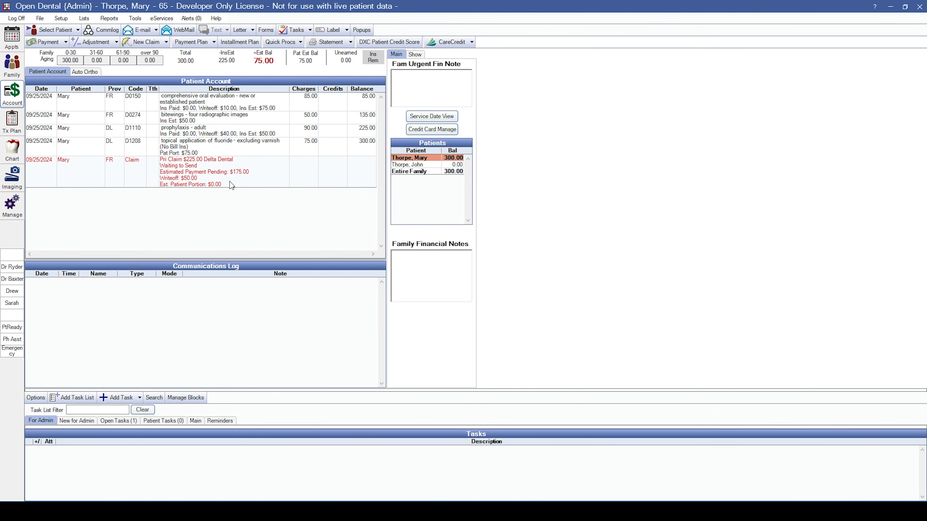
{"action": "left_click", "coordinate": [210, 145]}
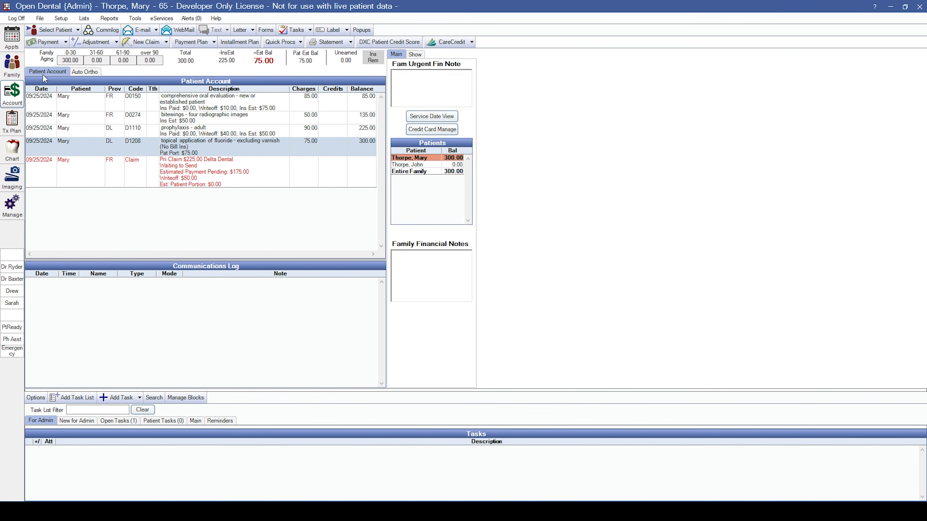
Post a 75.00 credit card payment split to the D1208 fluoride charge.
{"action": "left_click", "coordinate": [42, 43]}
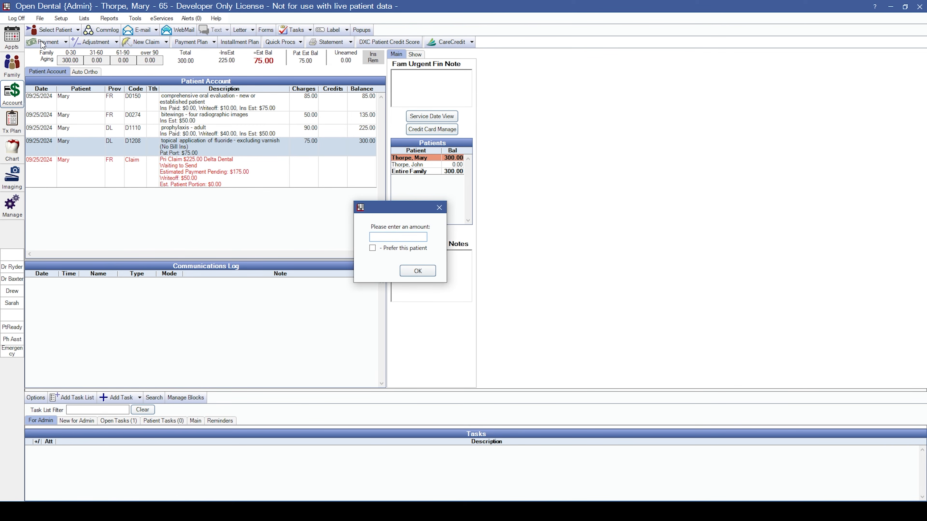
{"action": "type", "text": "75"}
{"action": "left_click", "coordinate": [422, 273]}
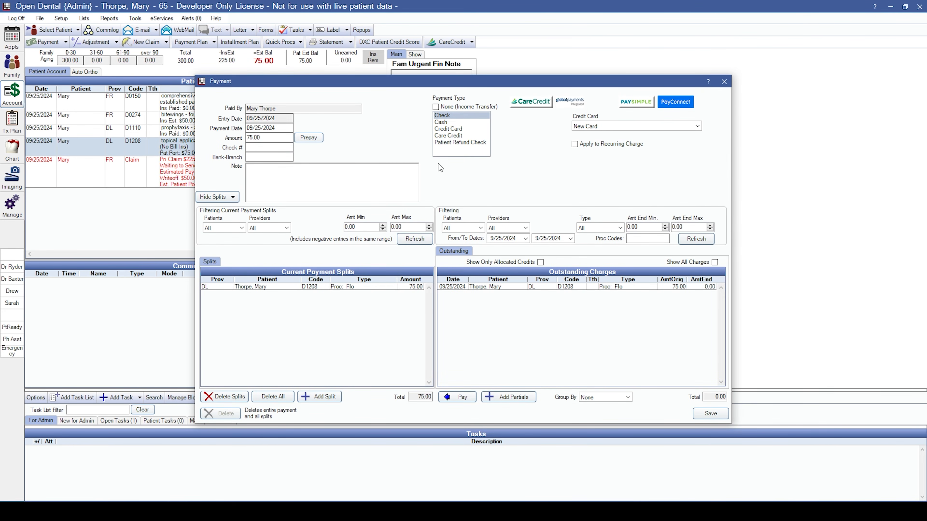
{"action": "left_click", "coordinate": [445, 129]}
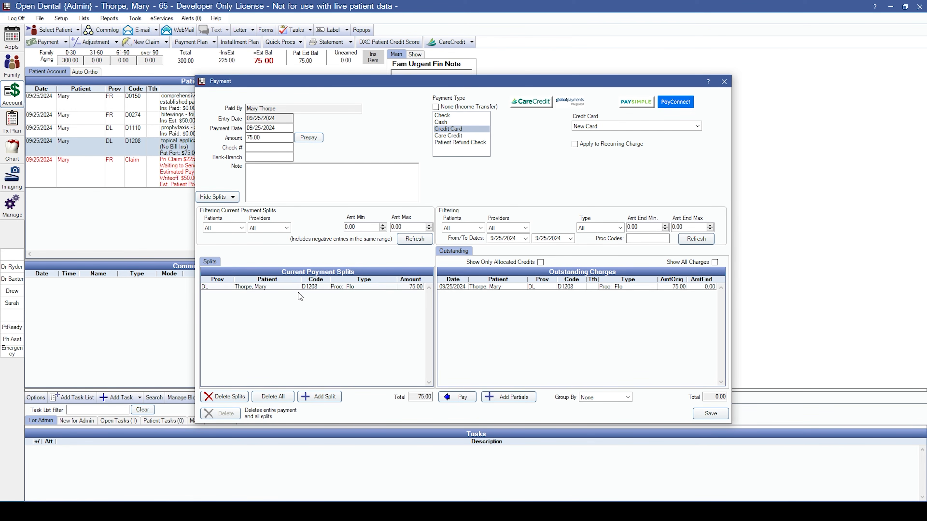
{"action": "left_click", "coordinate": [378, 288]}
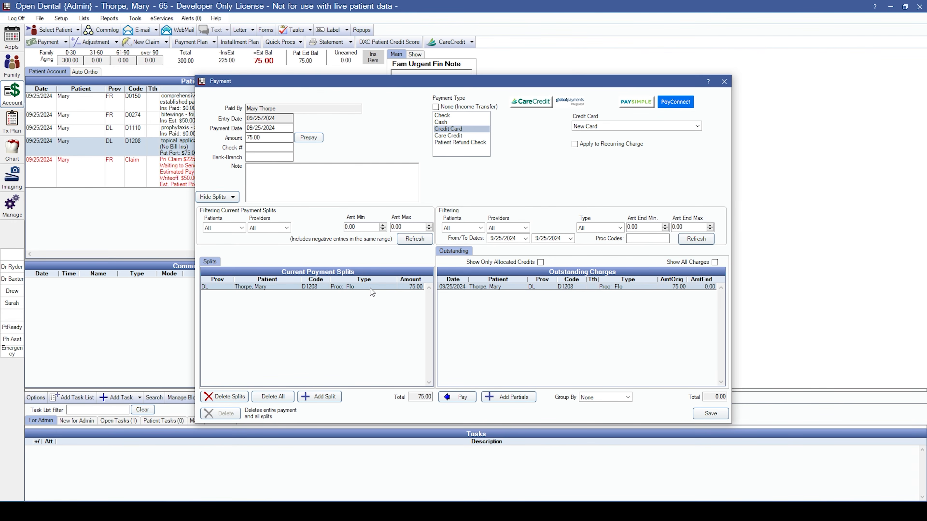
{"action": "left_click", "coordinate": [705, 413]}
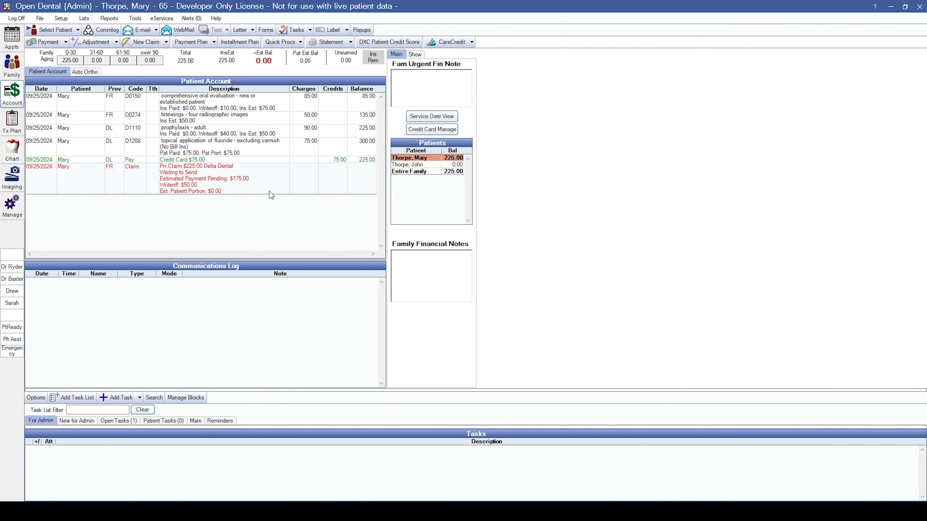
{"action": "left_click", "coordinate": [177, 163]}
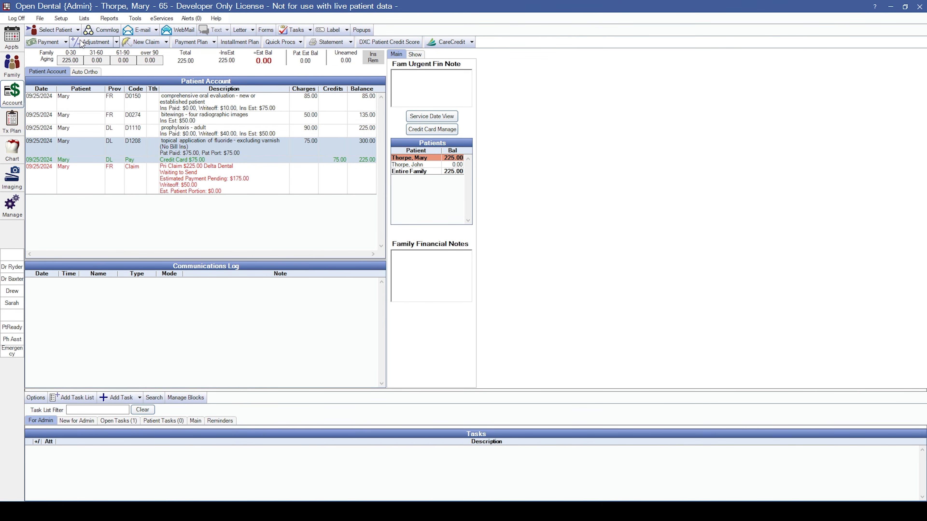
{"action": "left_click", "coordinate": [166, 42]}
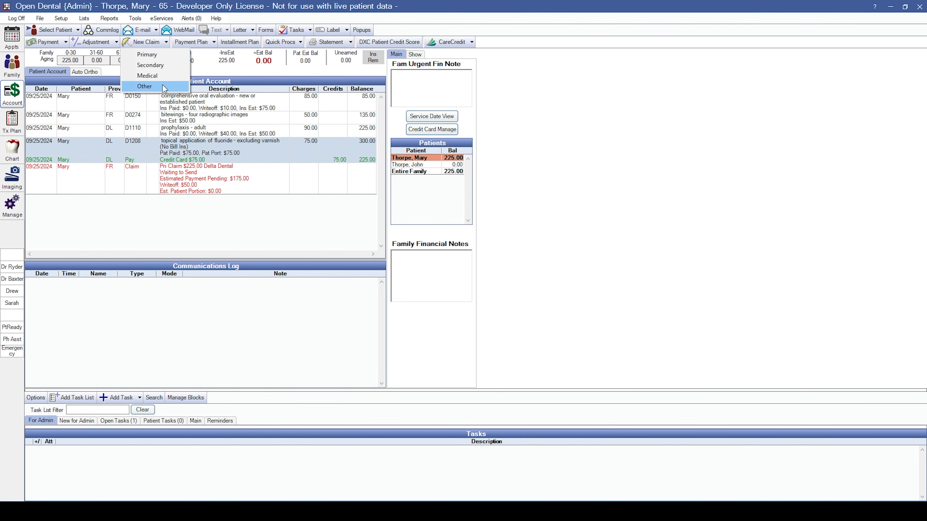
Look through the claim, payment plan and quick procedure options without choosing any.
{"action": "left_click", "coordinate": [199, 68]}
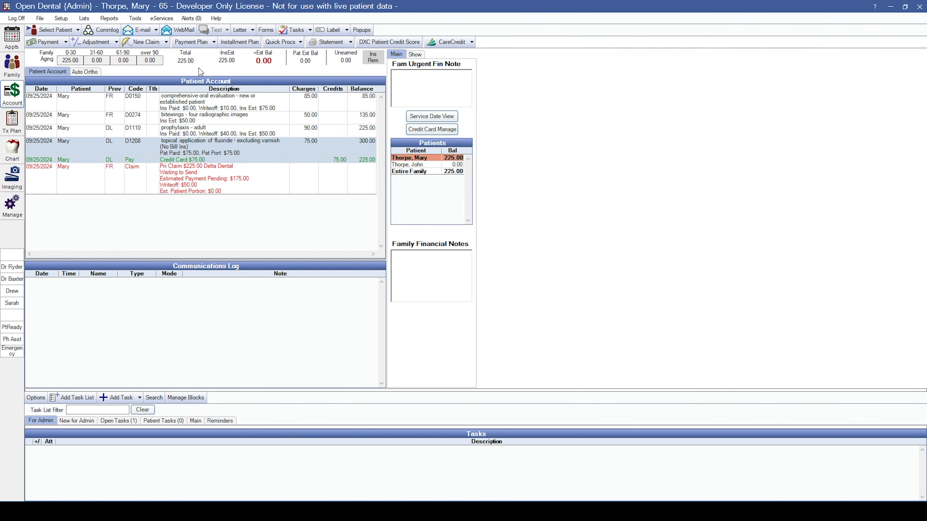
{"action": "left_click", "coordinate": [212, 45]}
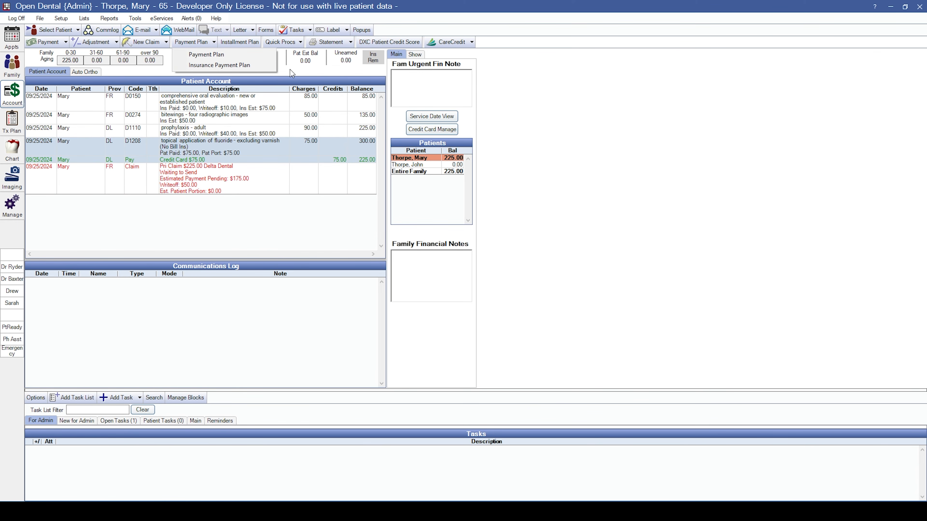
{"action": "left_click", "coordinate": [299, 75]}
{"action": "left_click", "coordinate": [301, 46]}
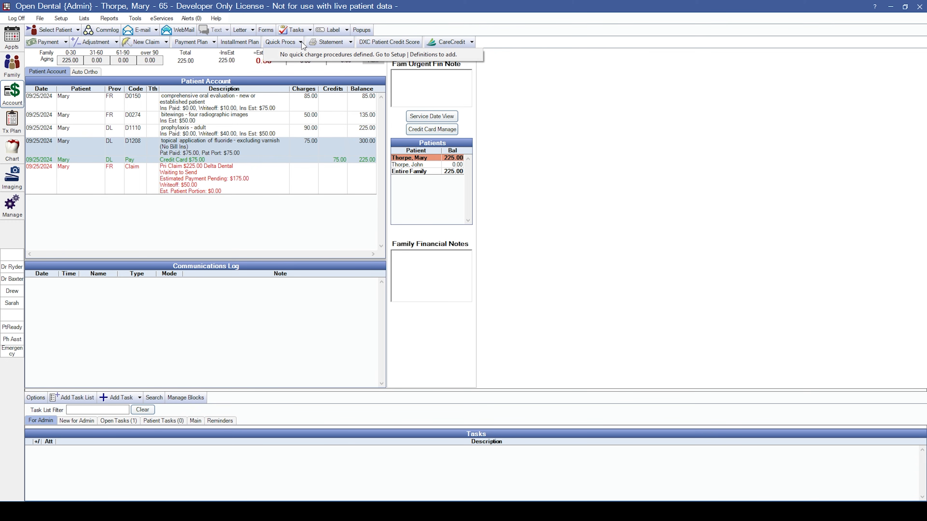
{"action": "left_click", "coordinate": [307, 67]}
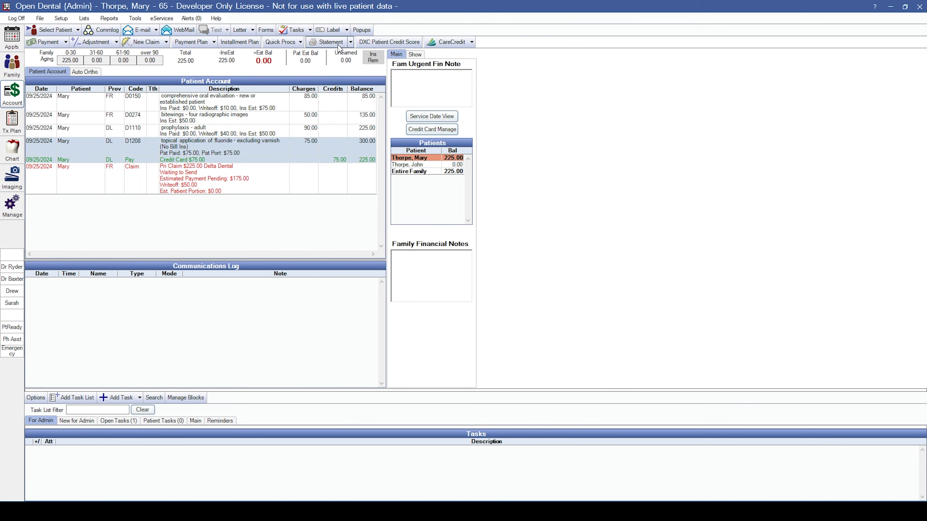
Build an in-person statement from More Options, preview it, and save it.
{"action": "left_click", "coordinate": [350, 42]}
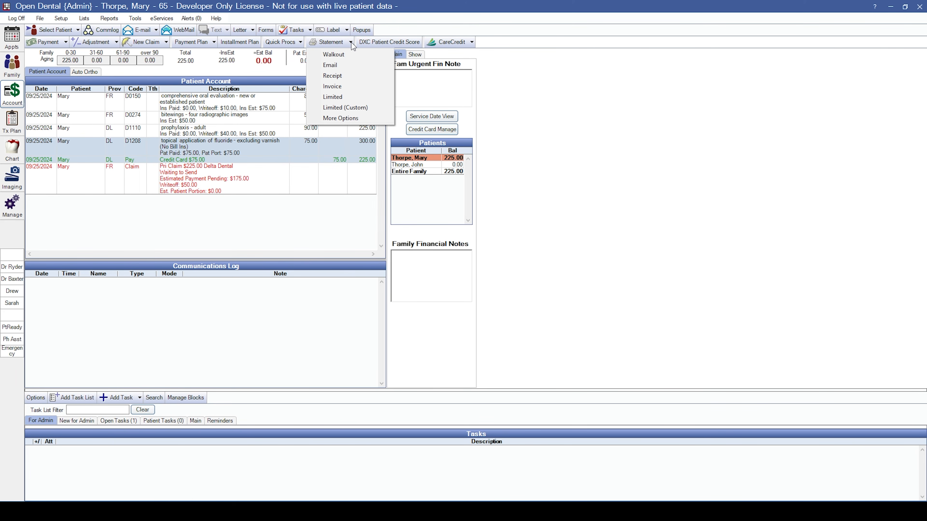
{"action": "left_click", "coordinate": [350, 120]}
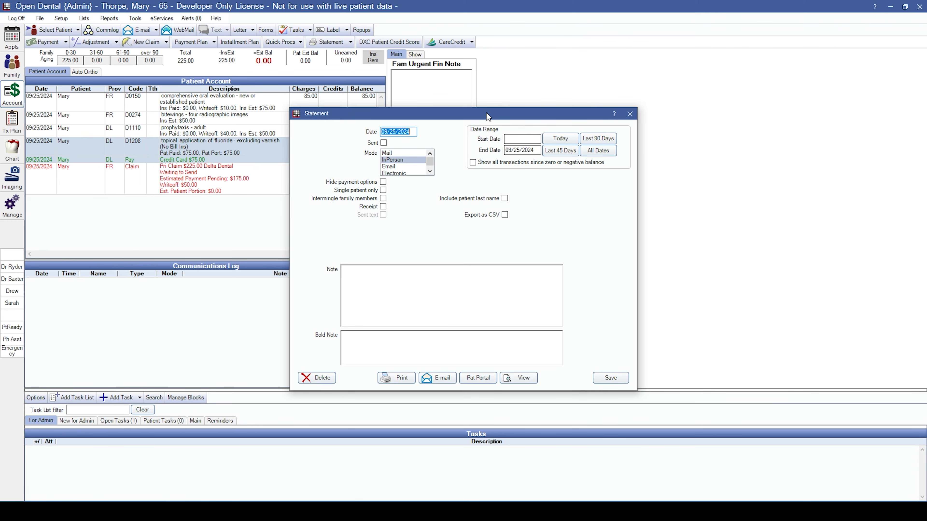
{"action": "left_click_drag", "start_coordinate": [486, 113], "coordinate": [474, 57]}
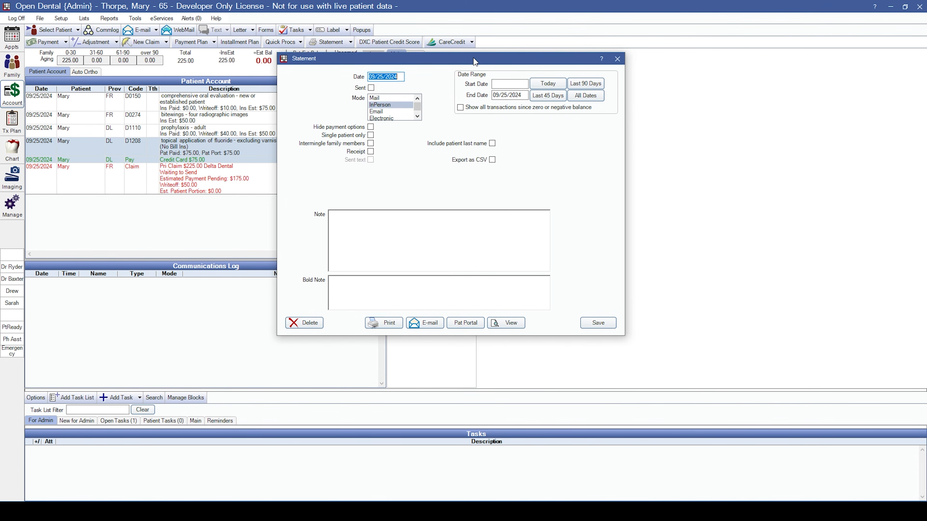
{"action": "left_click", "coordinate": [412, 247]}
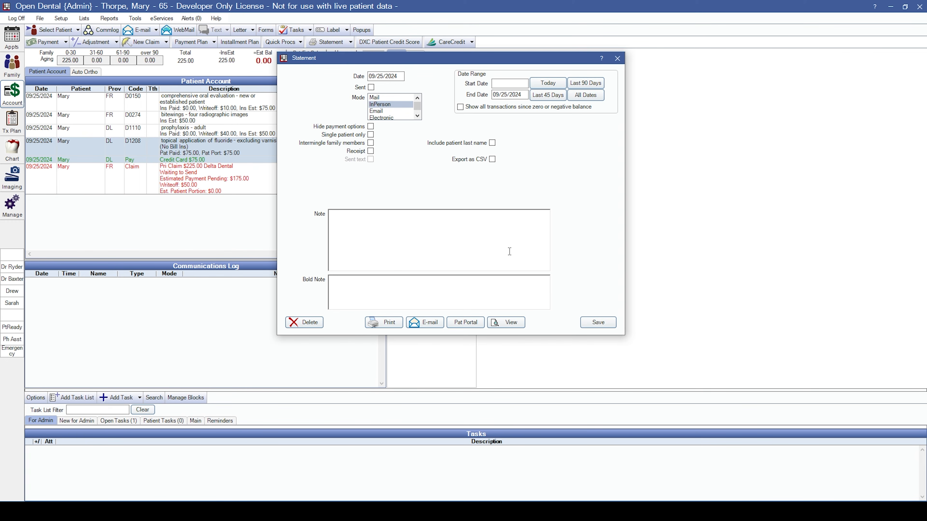
{"action": "left_click", "coordinate": [506, 325]}
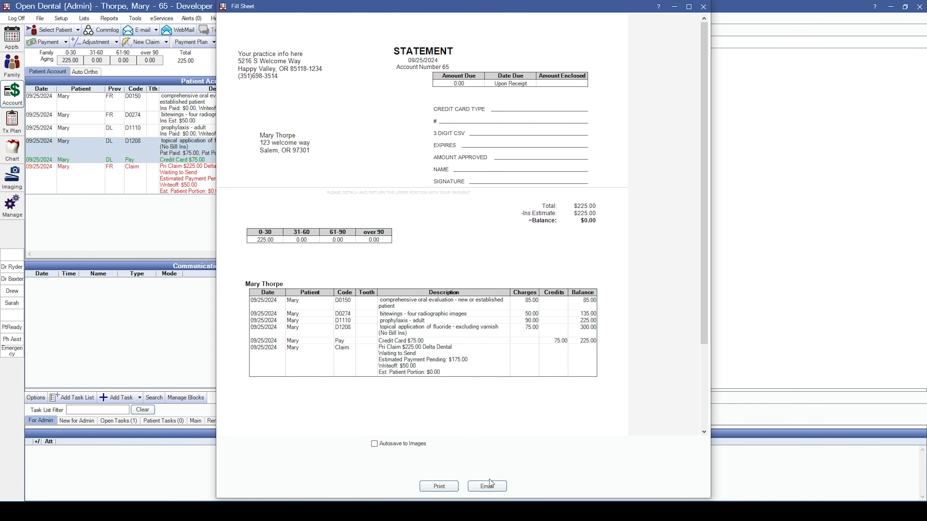
{"action": "left_click", "coordinate": [703, 7]}
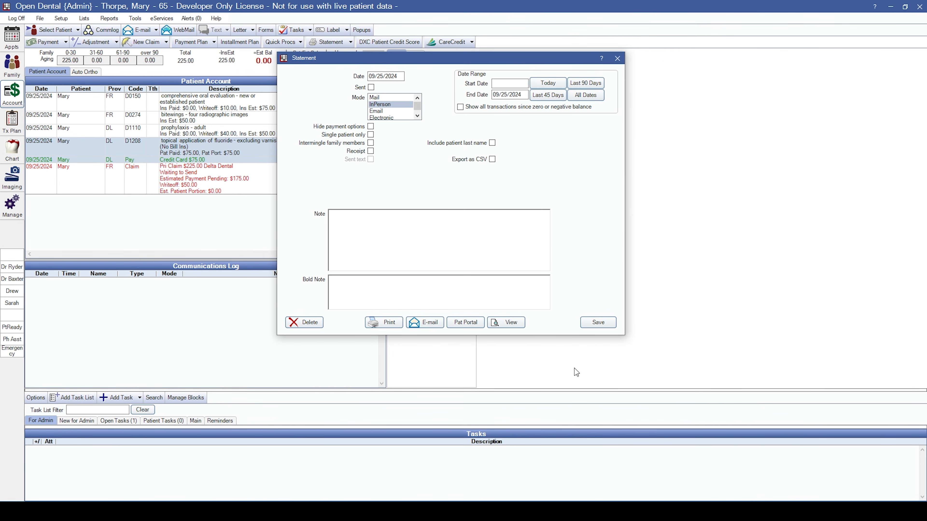
{"action": "left_click", "coordinate": [598, 323]}
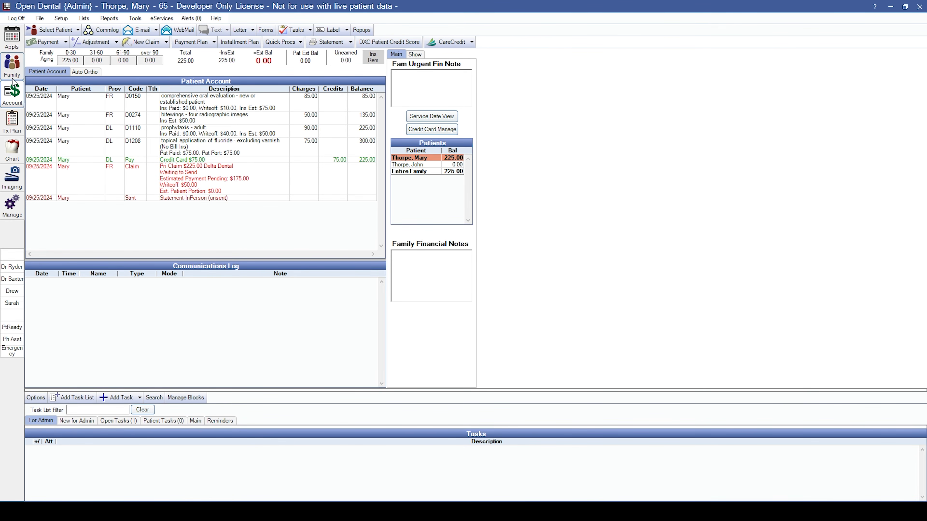
Try the first planned appointment at 11am Wednesday, October 2 in Operatory 1, then re-pin it.
{"action": "left_click", "coordinate": [11, 44]}
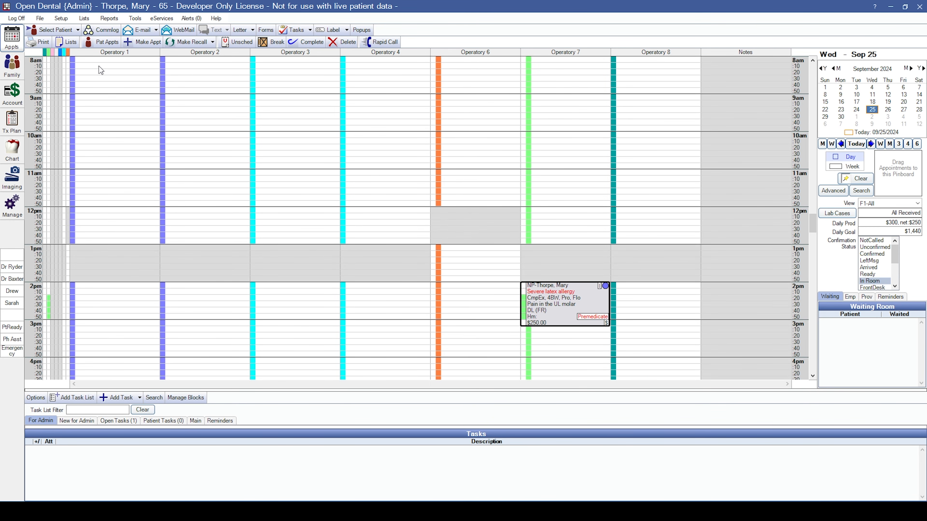
{"action": "left_click", "coordinate": [105, 42]}
{"action": "left_click", "coordinate": [266, 207]}
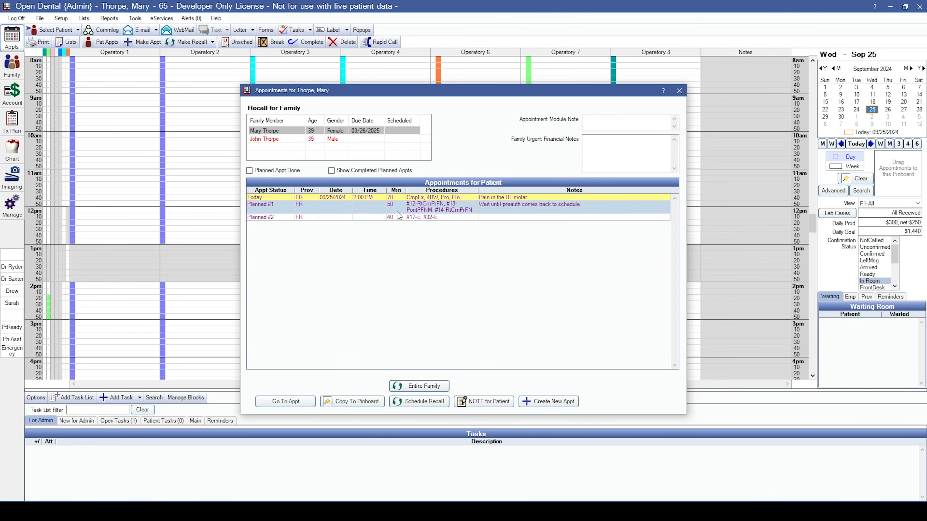
{"action": "left_click", "coordinate": [346, 401]}
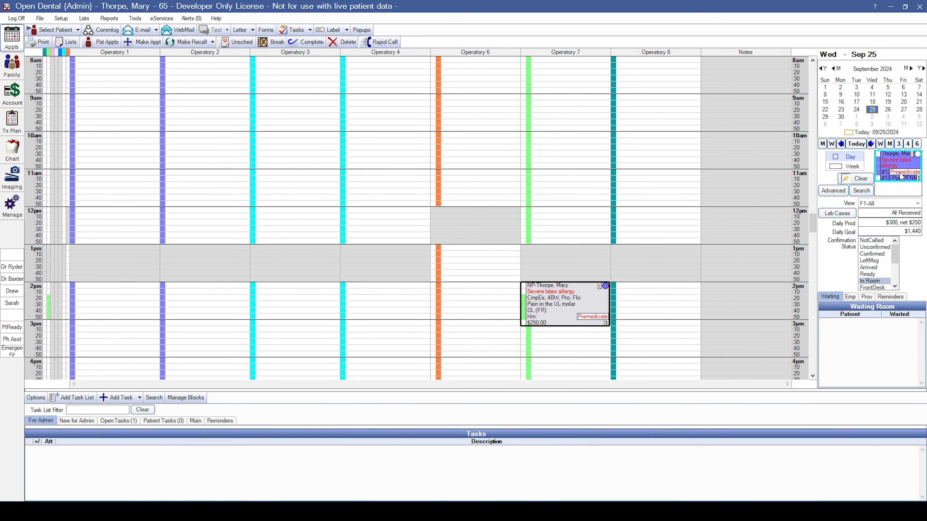
{"action": "left_click", "coordinate": [872, 117]}
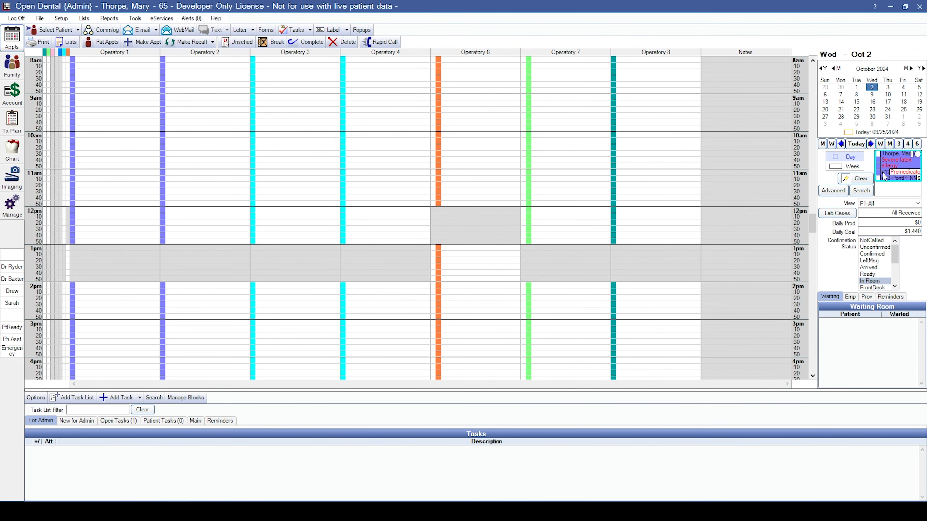
{"action": "left_click_drag", "start_coordinate": [900, 164], "coordinate": [92, 179]}
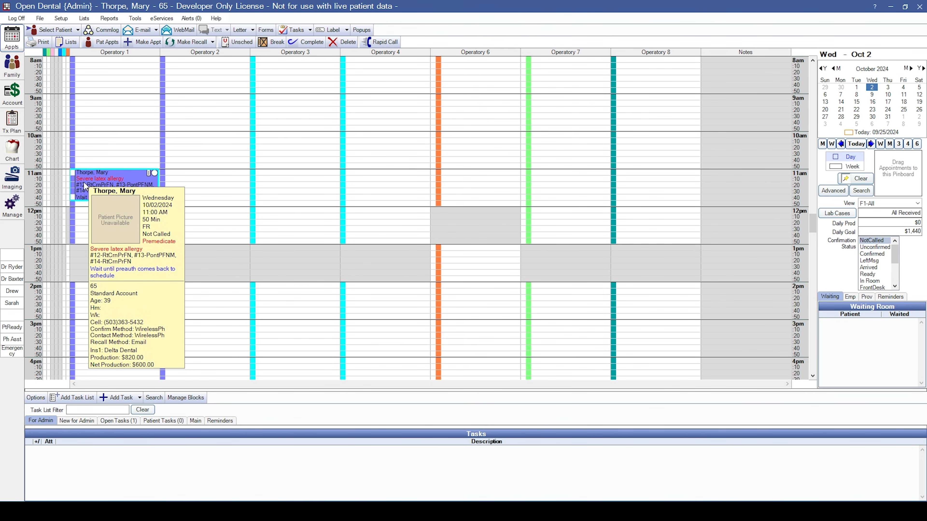
{"action": "left_click_drag", "start_coordinate": [86, 185], "coordinate": [920, 175]}
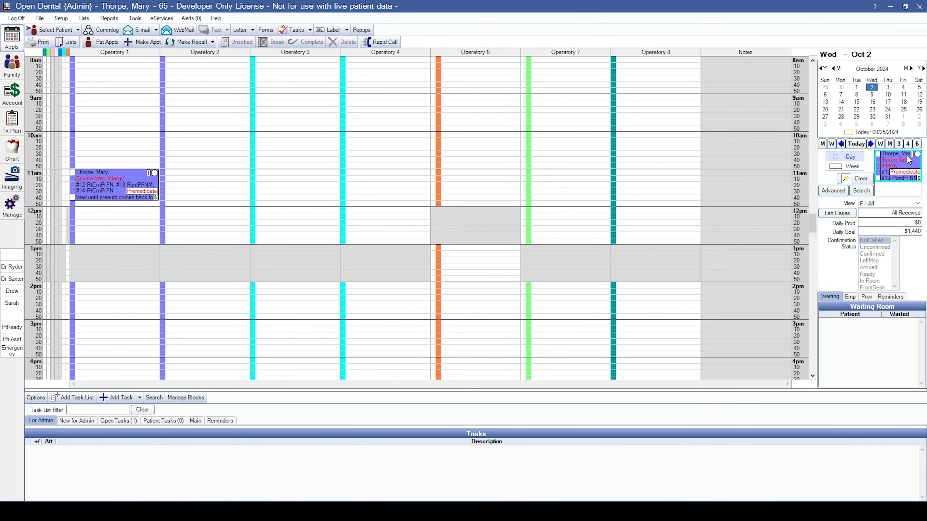
Clear the appointment off the pinboard, jump back to today, and view the Family module.
{"action": "left_click", "coordinate": [832, 192]}
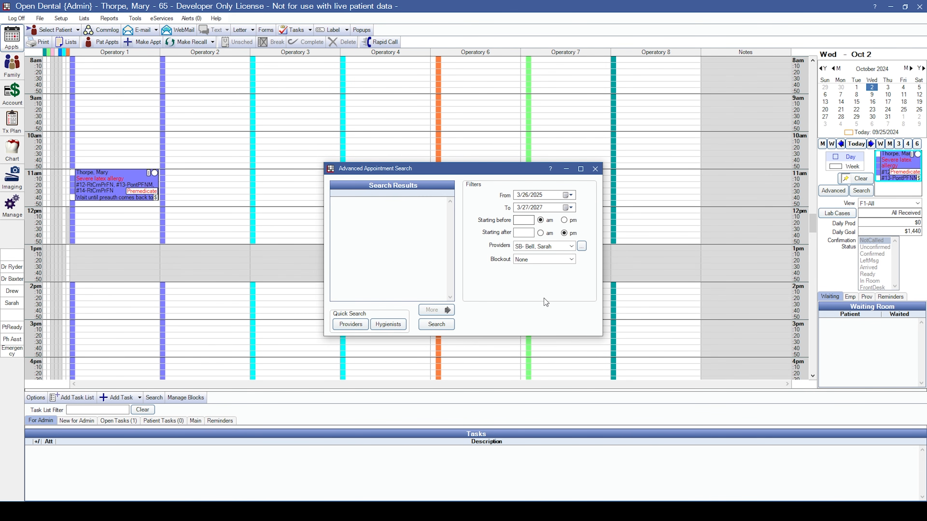
{"action": "left_click", "coordinate": [600, 169]}
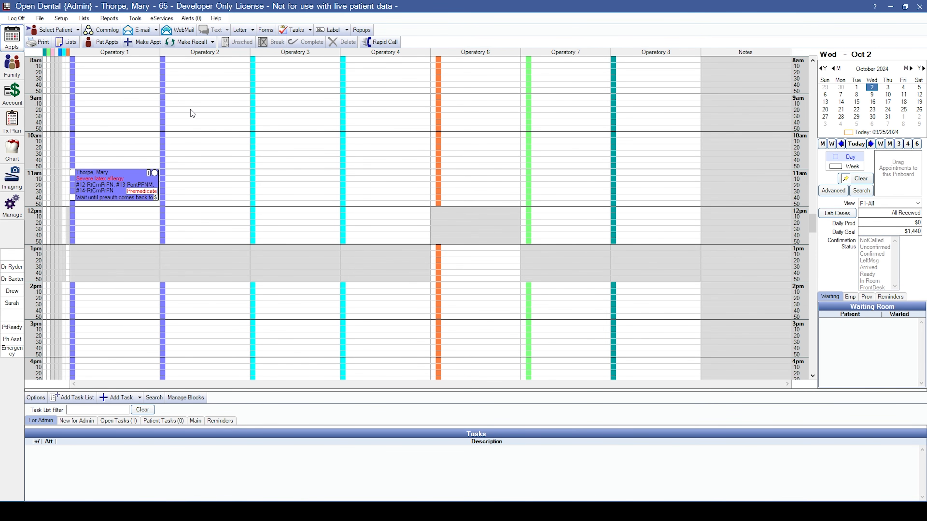
{"action": "left_click", "coordinate": [856, 144]}
{"action": "mouse_move", "coordinate": [564, 300]}
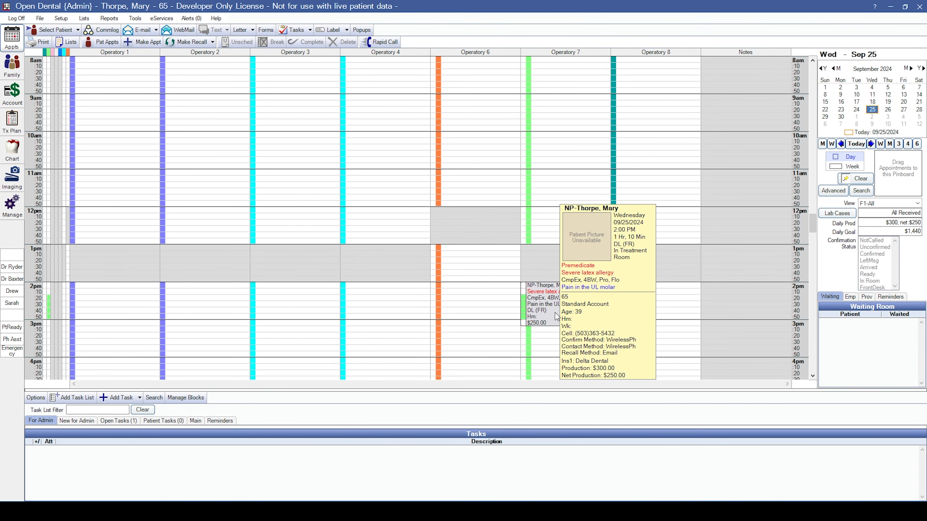
{"action": "left_click", "coordinate": [15, 75]}
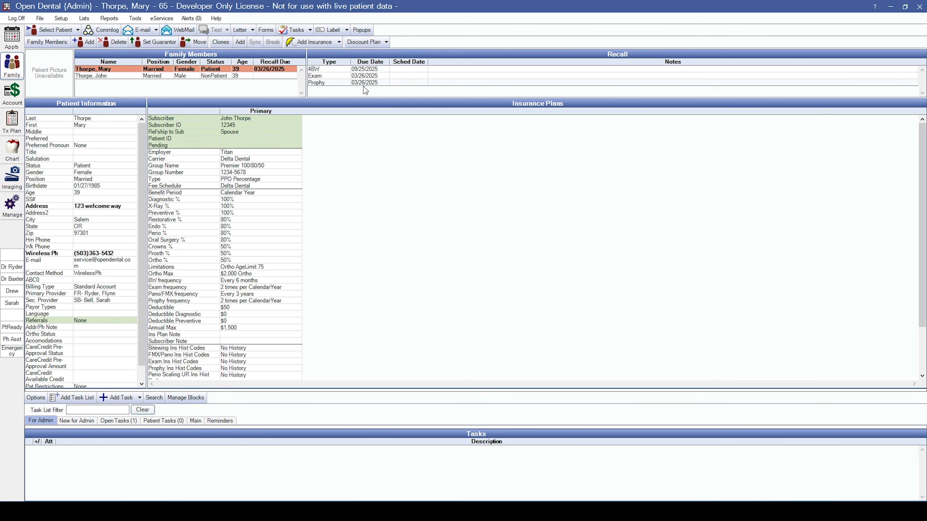
Put the patient's recall appointment on the pinboard and go to March 25, 2025.
{"action": "left_click", "coordinate": [11, 38]}
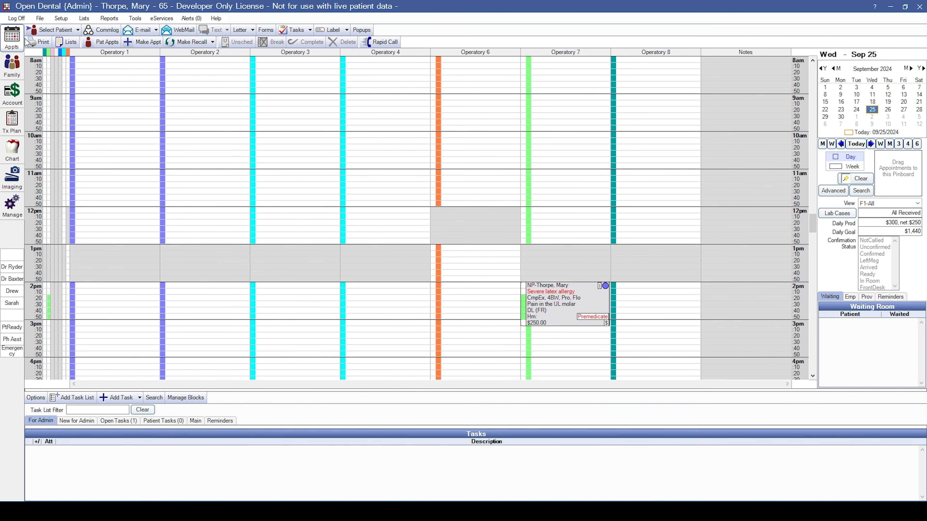
{"action": "left_click", "coordinate": [187, 45]}
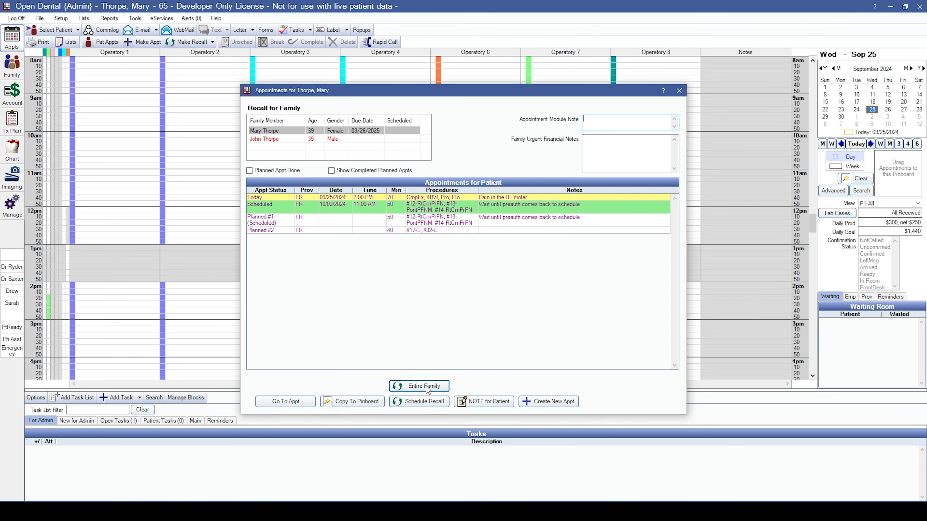
{"action": "left_click", "coordinate": [428, 402]}
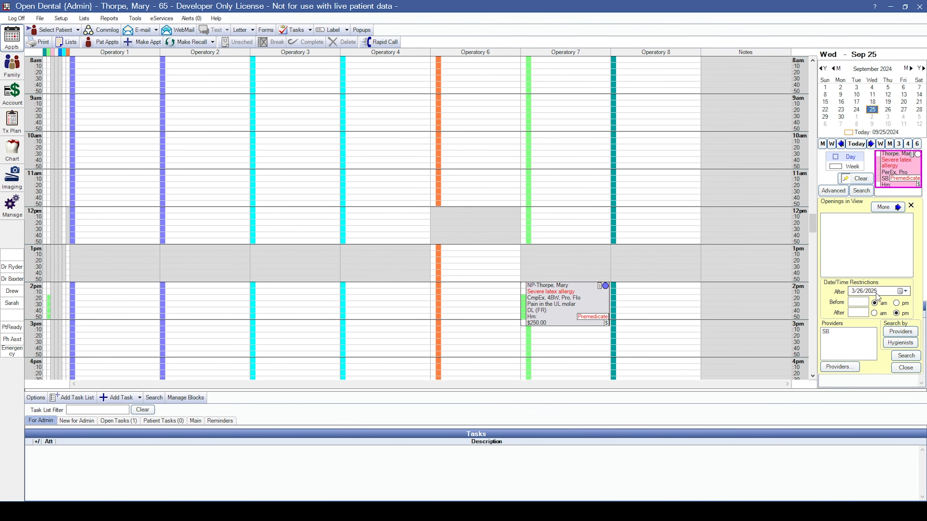
{"action": "left_click", "coordinate": [852, 294]}
{"action": "left_click", "coordinate": [917, 144]}
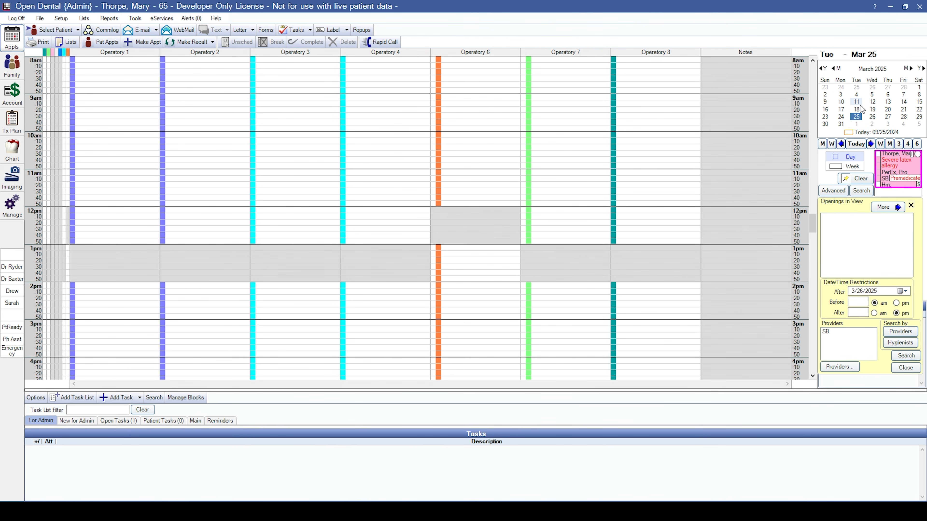
{"action": "left_click", "coordinate": [860, 292]}
{"action": "key", "text": "Left"}
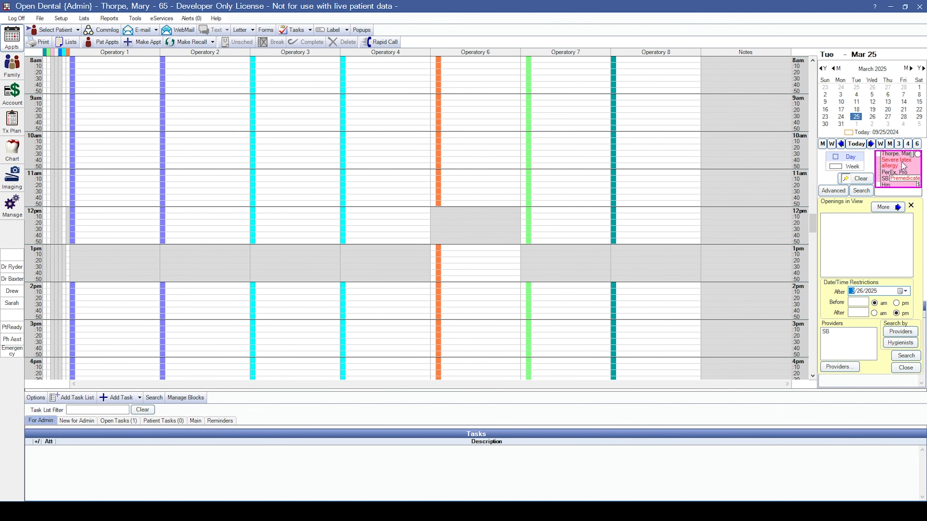
Place the recall at 12pm, accept the provider and Prospective prompts, and move it to Operatory 7.
{"action": "left_click_drag", "start_coordinate": [902, 162], "coordinate": [639, 217]}
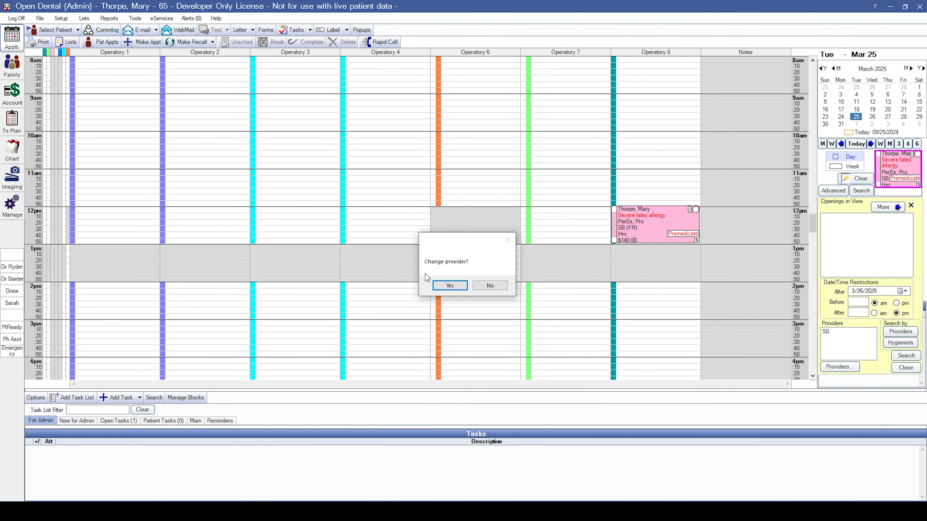
{"action": "left_click", "coordinate": [488, 287]}
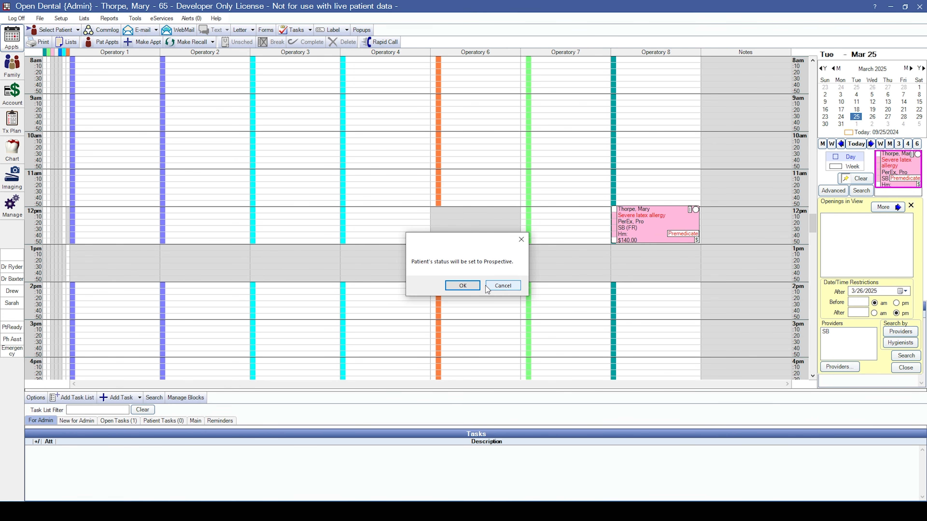
{"action": "left_click", "coordinate": [463, 286]}
{"action": "left_click_drag", "start_coordinate": [655, 228], "coordinate": [566, 227]}
{"action": "left_click", "coordinate": [454, 285]}
{"action": "left_click", "coordinate": [481, 285]}
{"action": "mouse_move", "coordinate": [545, 234]}
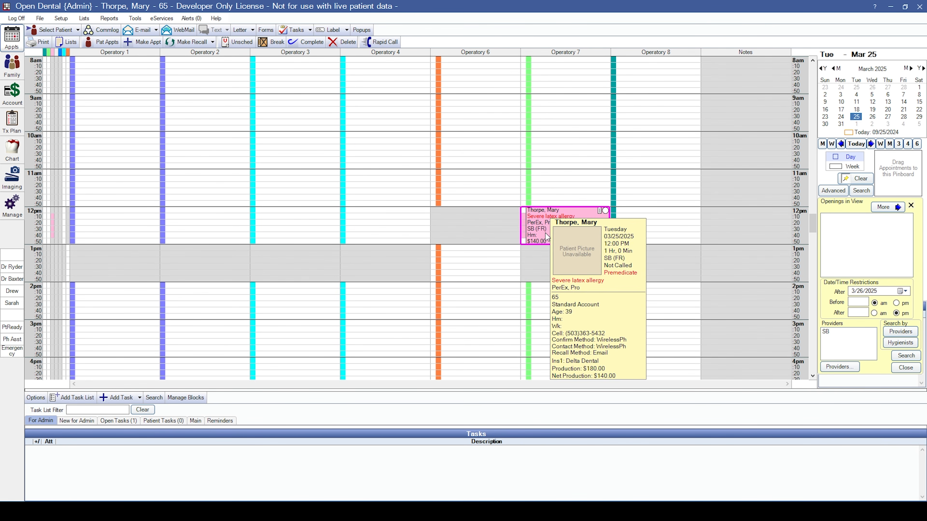
{"action": "left_click", "coordinate": [910, 205]}
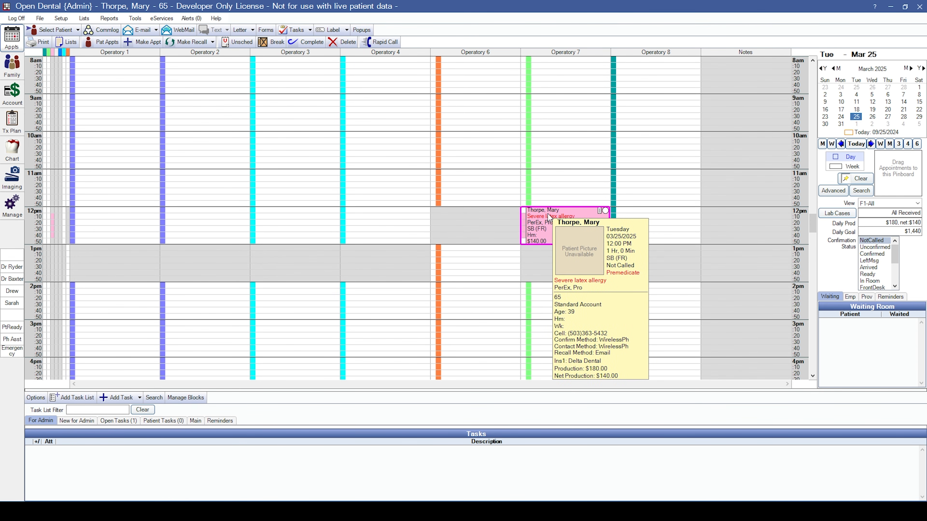
Import SmilingDentist.png (2).jpg into Patient Pictures and confirm it shows on the Family page.
{"action": "left_click", "coordinate": [11, 183]}
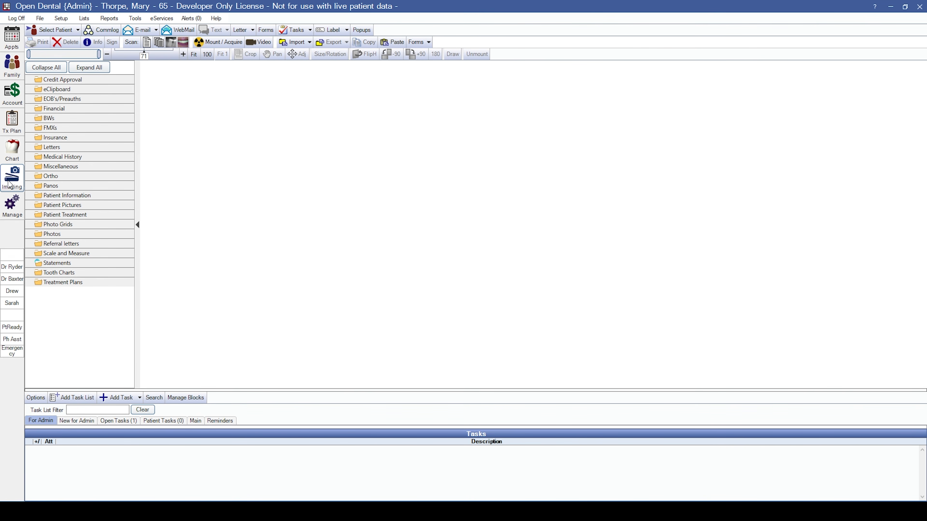
{"action": "left_click", "coordinate": [67, 206]}
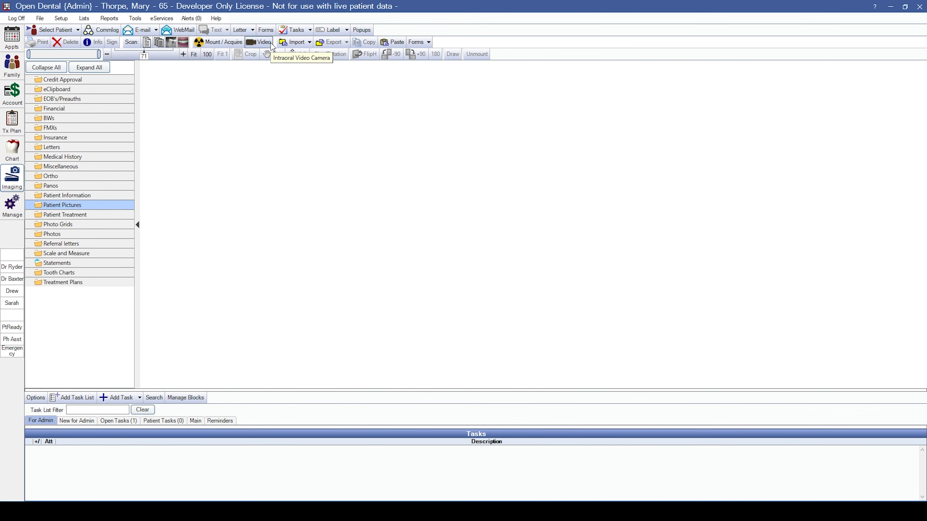
{"action": "left_click", "coordinate": [288, 44]}
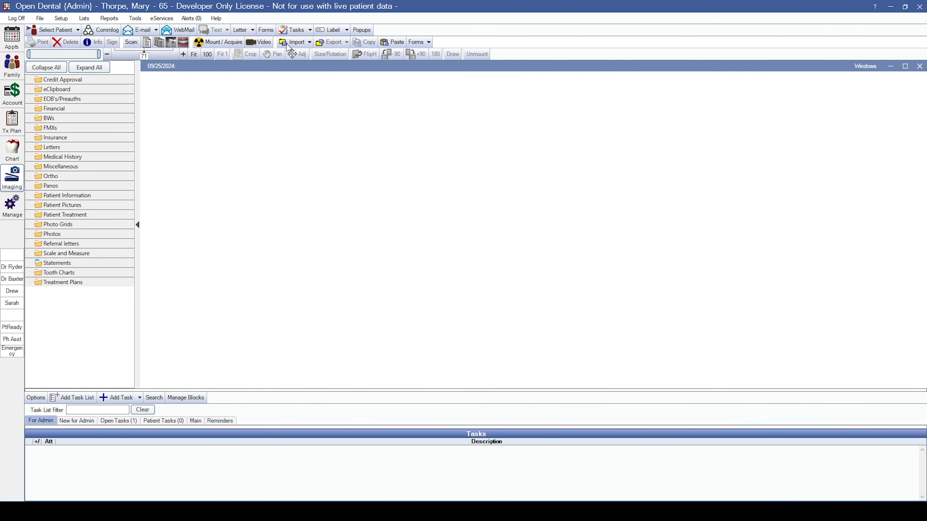
{"action": "left_click", "coordinate": [325, 257]}
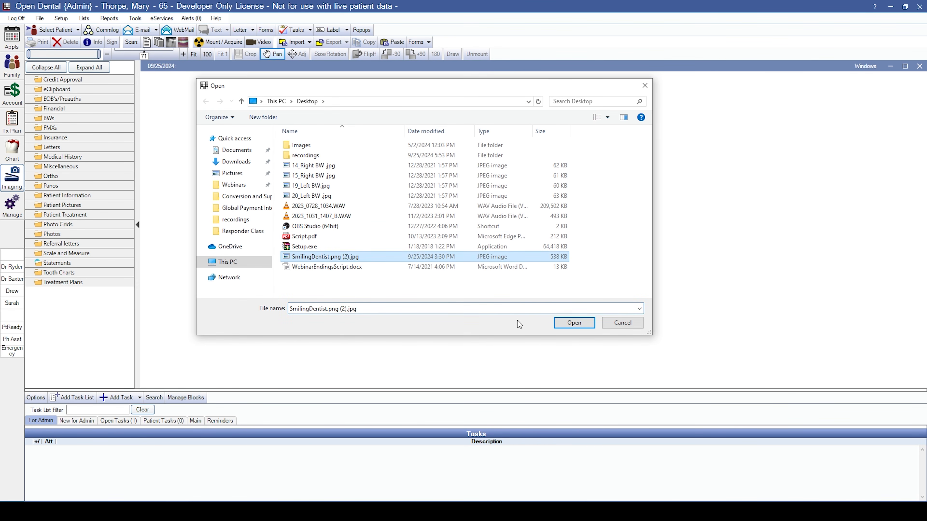
{"action": "left_click", "coordinate": [582, 325]}
{"action": "left_click", "coordinate": [644, 337]}
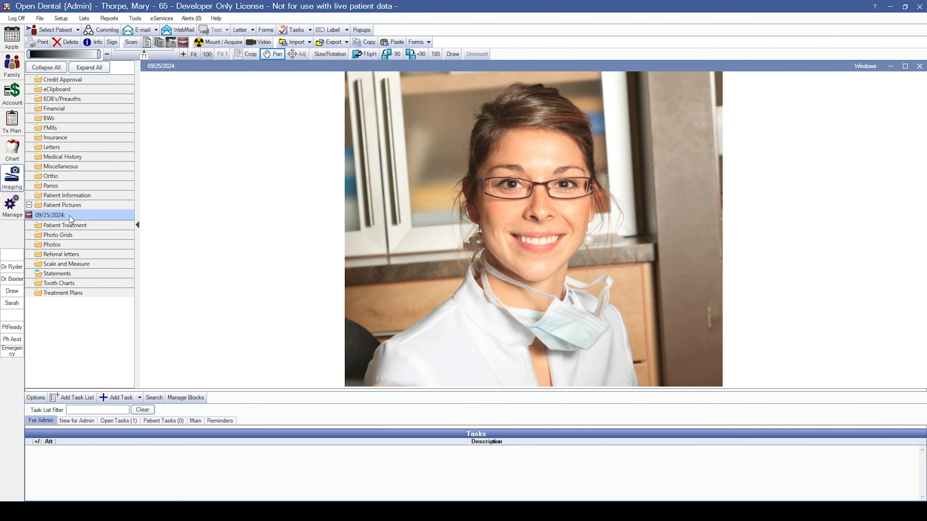
{"action": "left_click", "coordinate": [12, 66]}
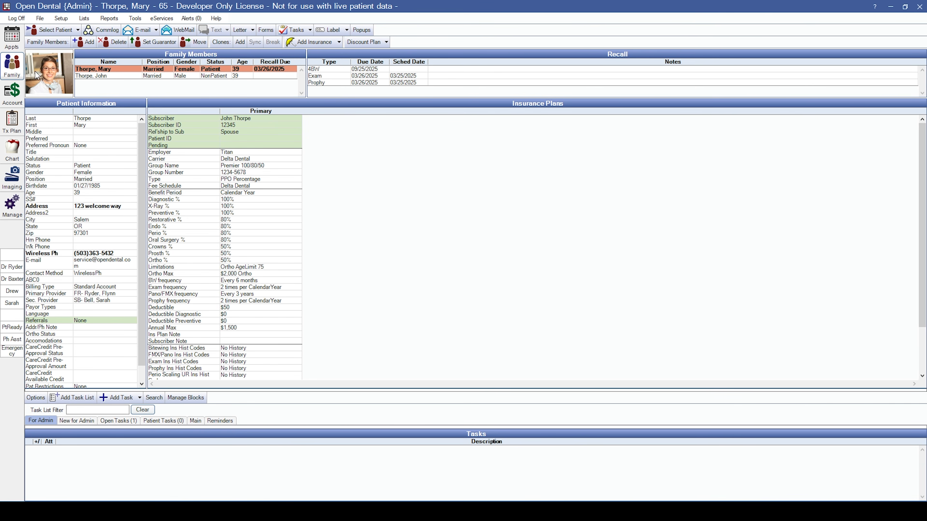
Review the 12pm Operatory 7 recall on March 25, 2025, then return to Imaging.
{"action": "left_click", "coordinate": [13, 37]}
{"action": "mouse_move", "coordinate": [560, 222]}
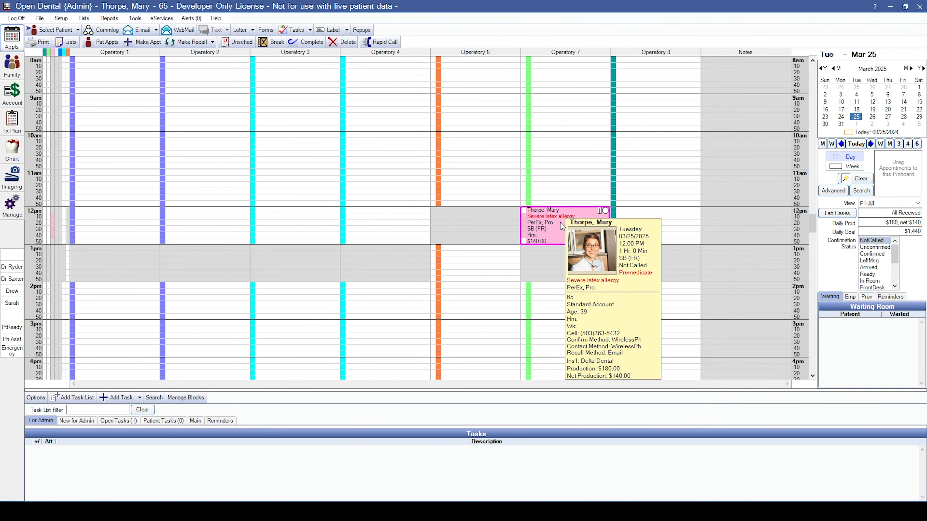
{"action": "left_click", "coordinate": [12, 178]}
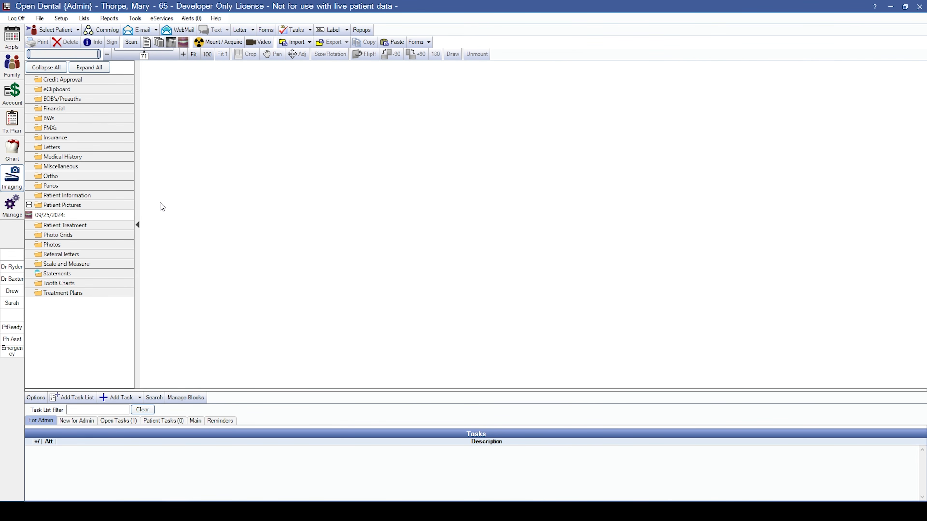
Create a new 4BW bitewing X-ray mount.
{"action": "left_click", "coordinate": [217, 44]}
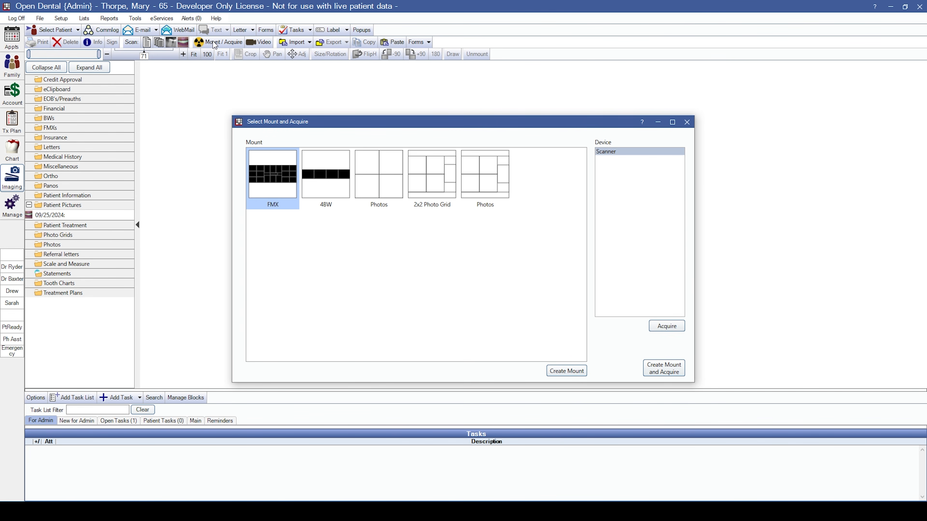
{"action": "left_click", "coordinate": [338, 183]}
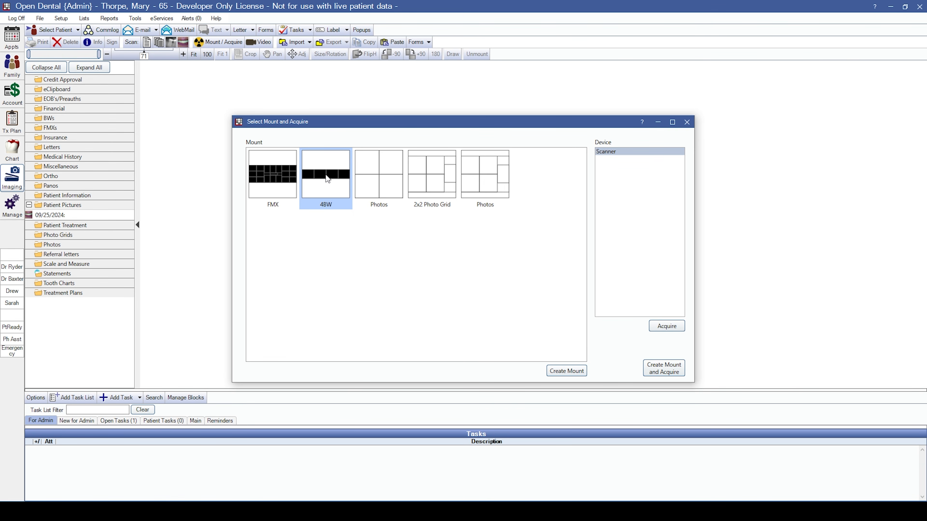
{"action": "left_click", "coordinate": [564, 371]}
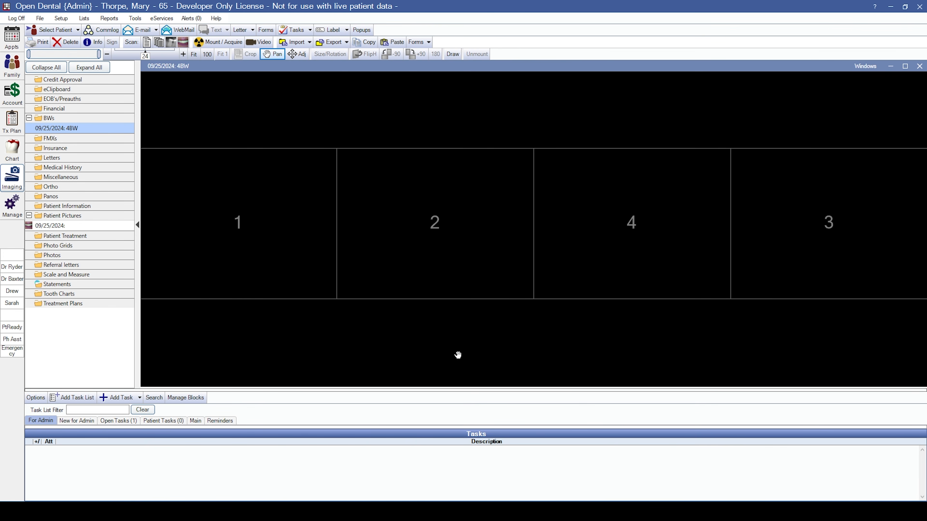
Import the 14_Right BW X-ray into mount slot 1.
{"action": "left_click", "coordinate": [257, 226]}
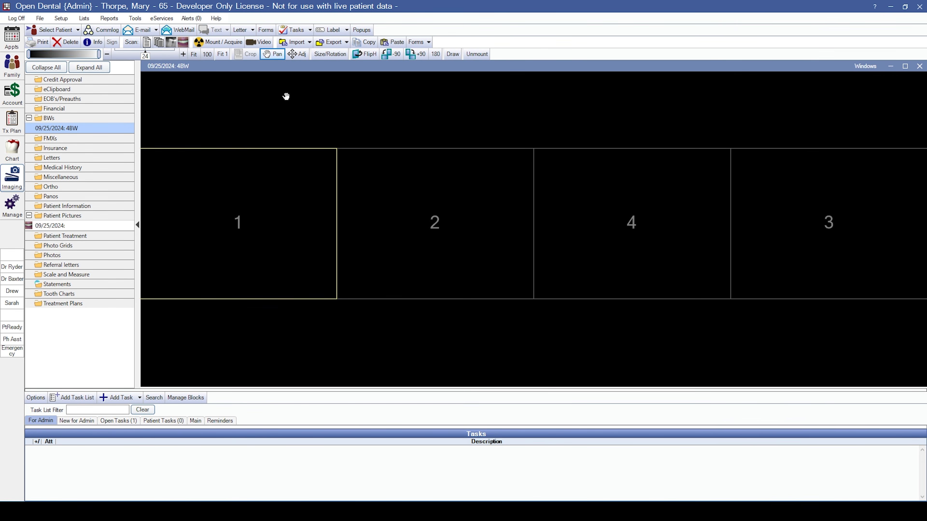
{"action": "left_click", "coordinate": [292, 42]}
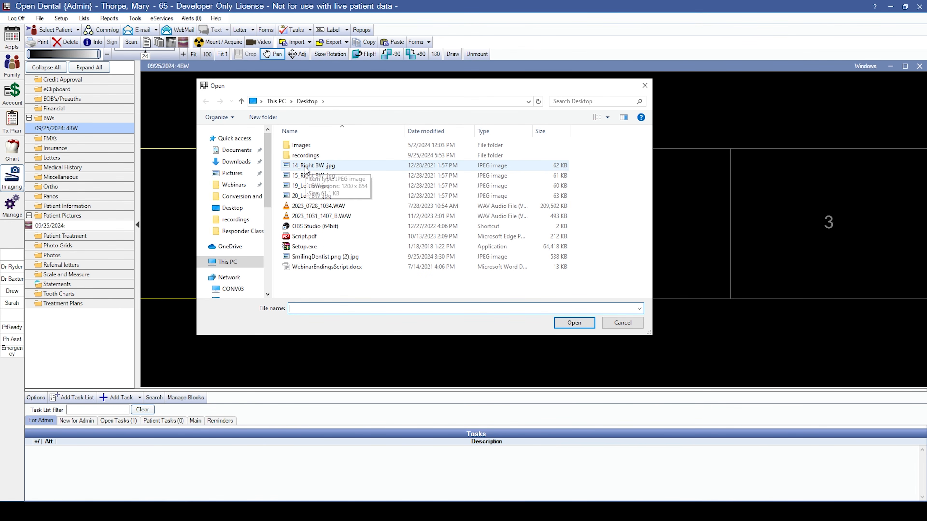
{"action": "left_click", "coordinate": [313, 165]}
{"action": "left_click", "coordinate": [573, 322]}
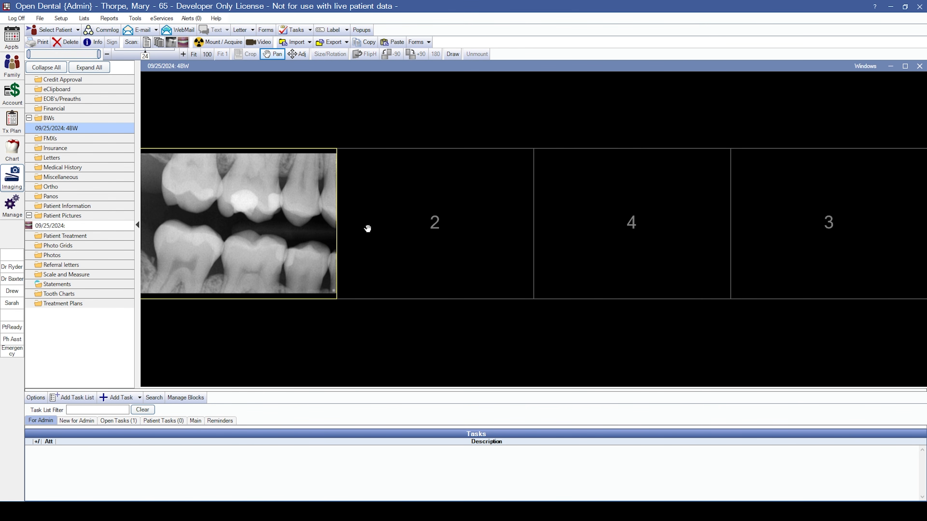
Import the 15_Right BW X-ray into slot 2, then go to the Manage module.
{"action": "left_click", "coordinate": [425, 223]}
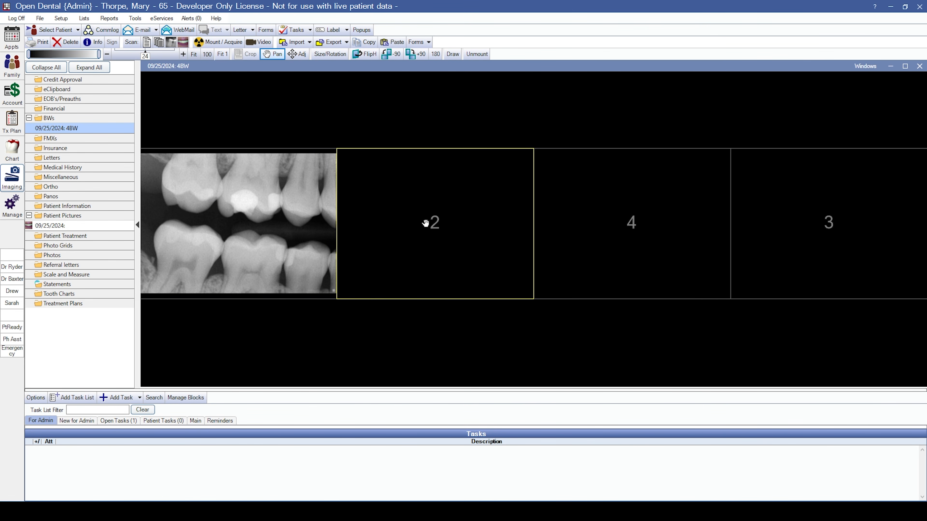
{"action": "left_click", "coordinate": [292, 43]}
{"action": "left_click", "coordinate": [341, 175]}
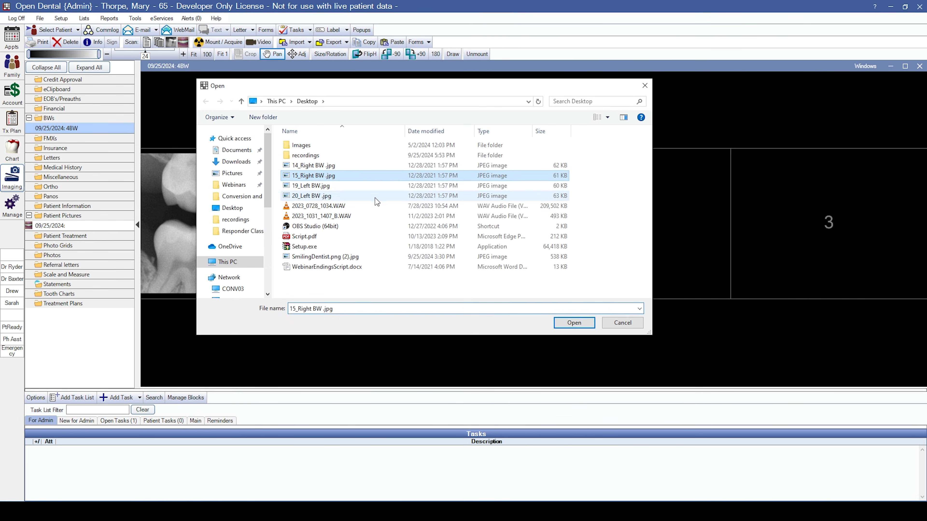
{"action": "left_click", "coordinate": [574, 322]}
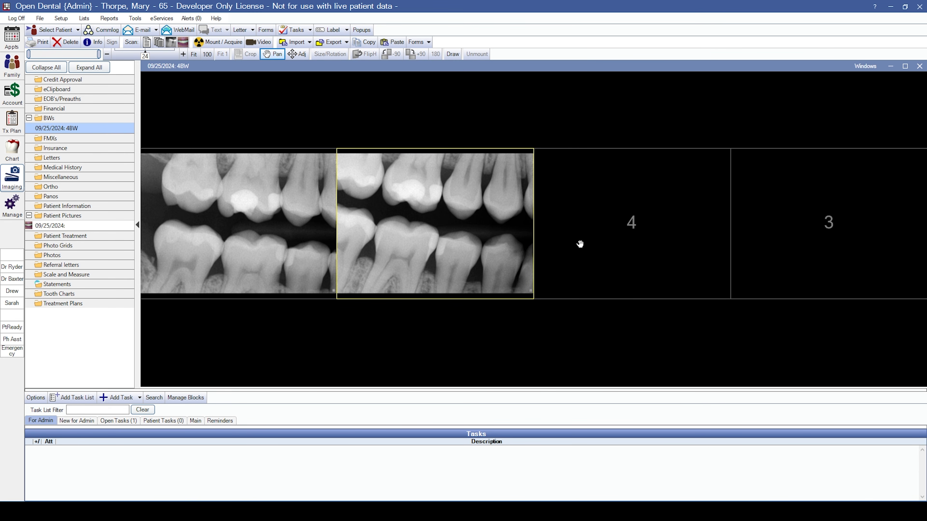
{"action": "left_click", "coordinate": [12, 205]}
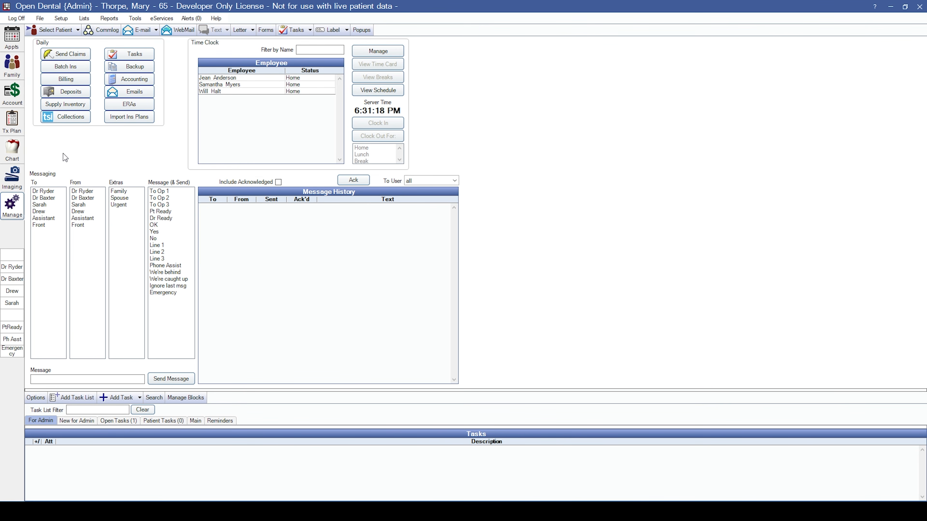